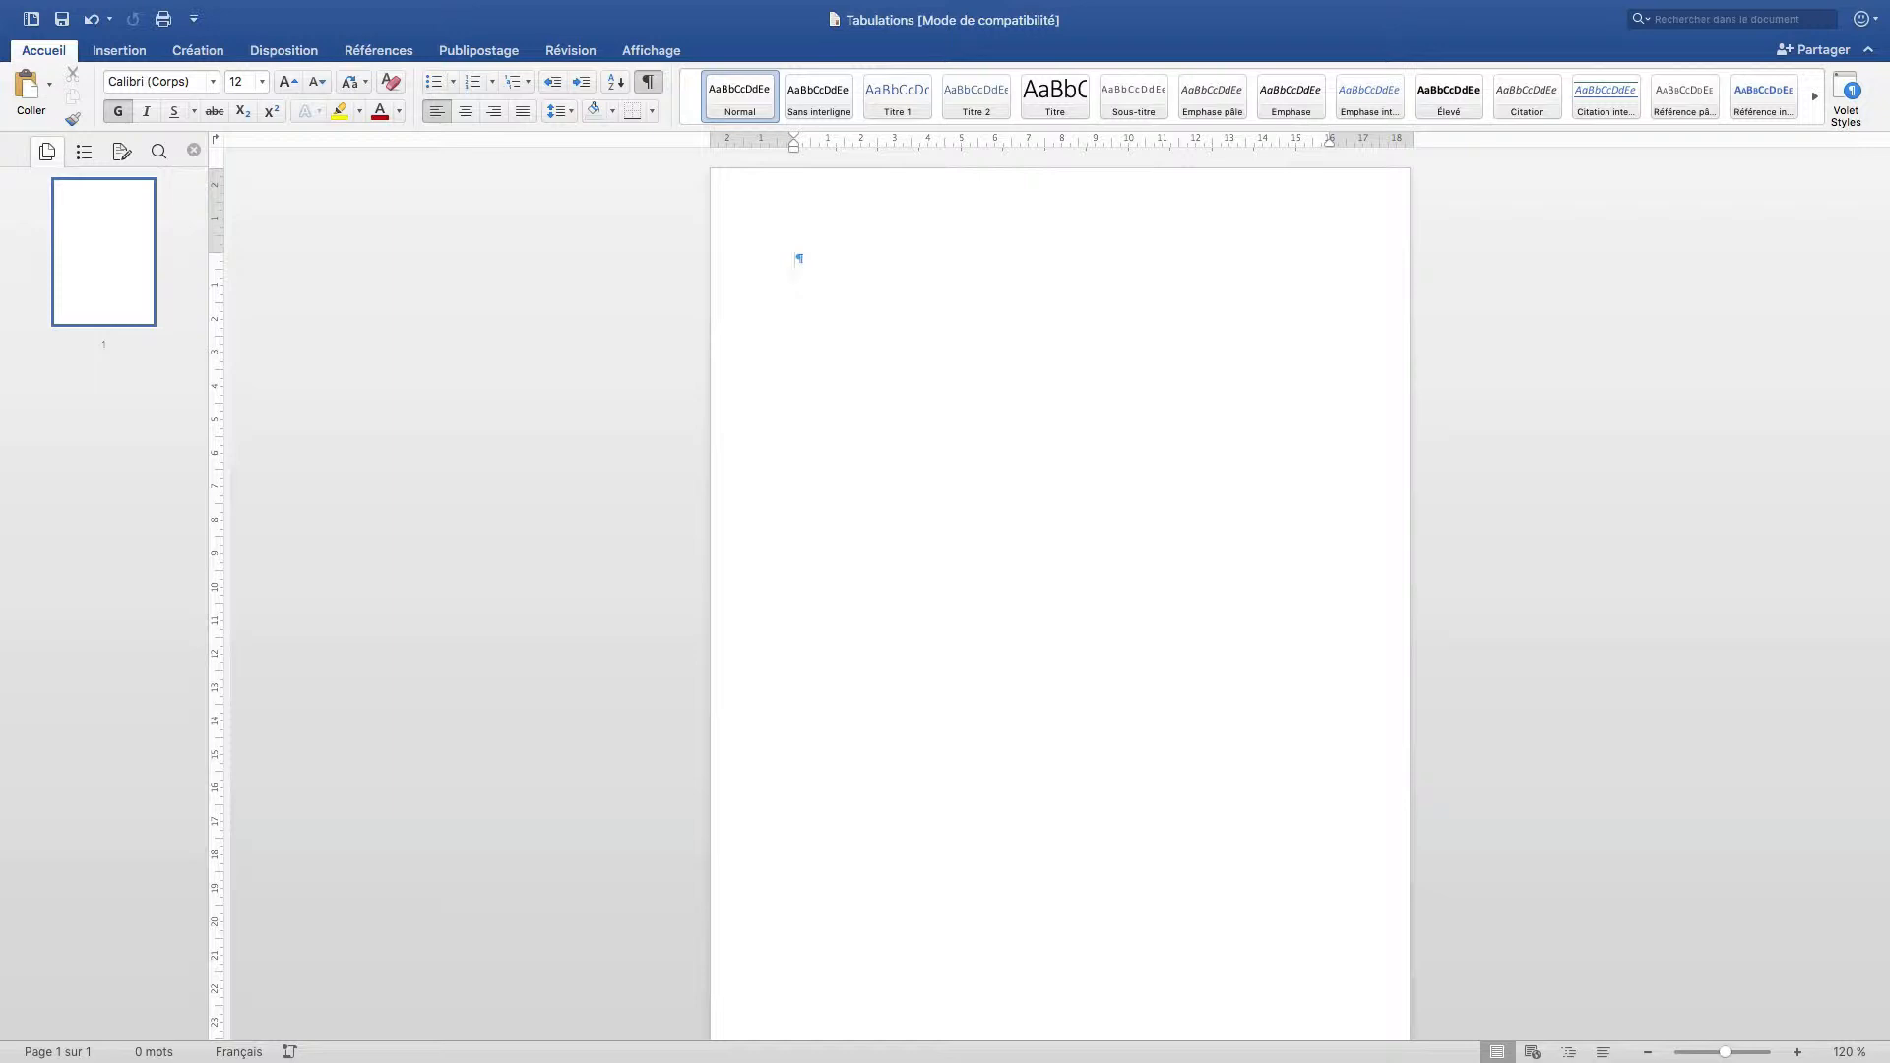
Turn on the display of formatting marks (¶).
click(654, 87)
click(654, 87)
click(656, 90)
click(655, 91)
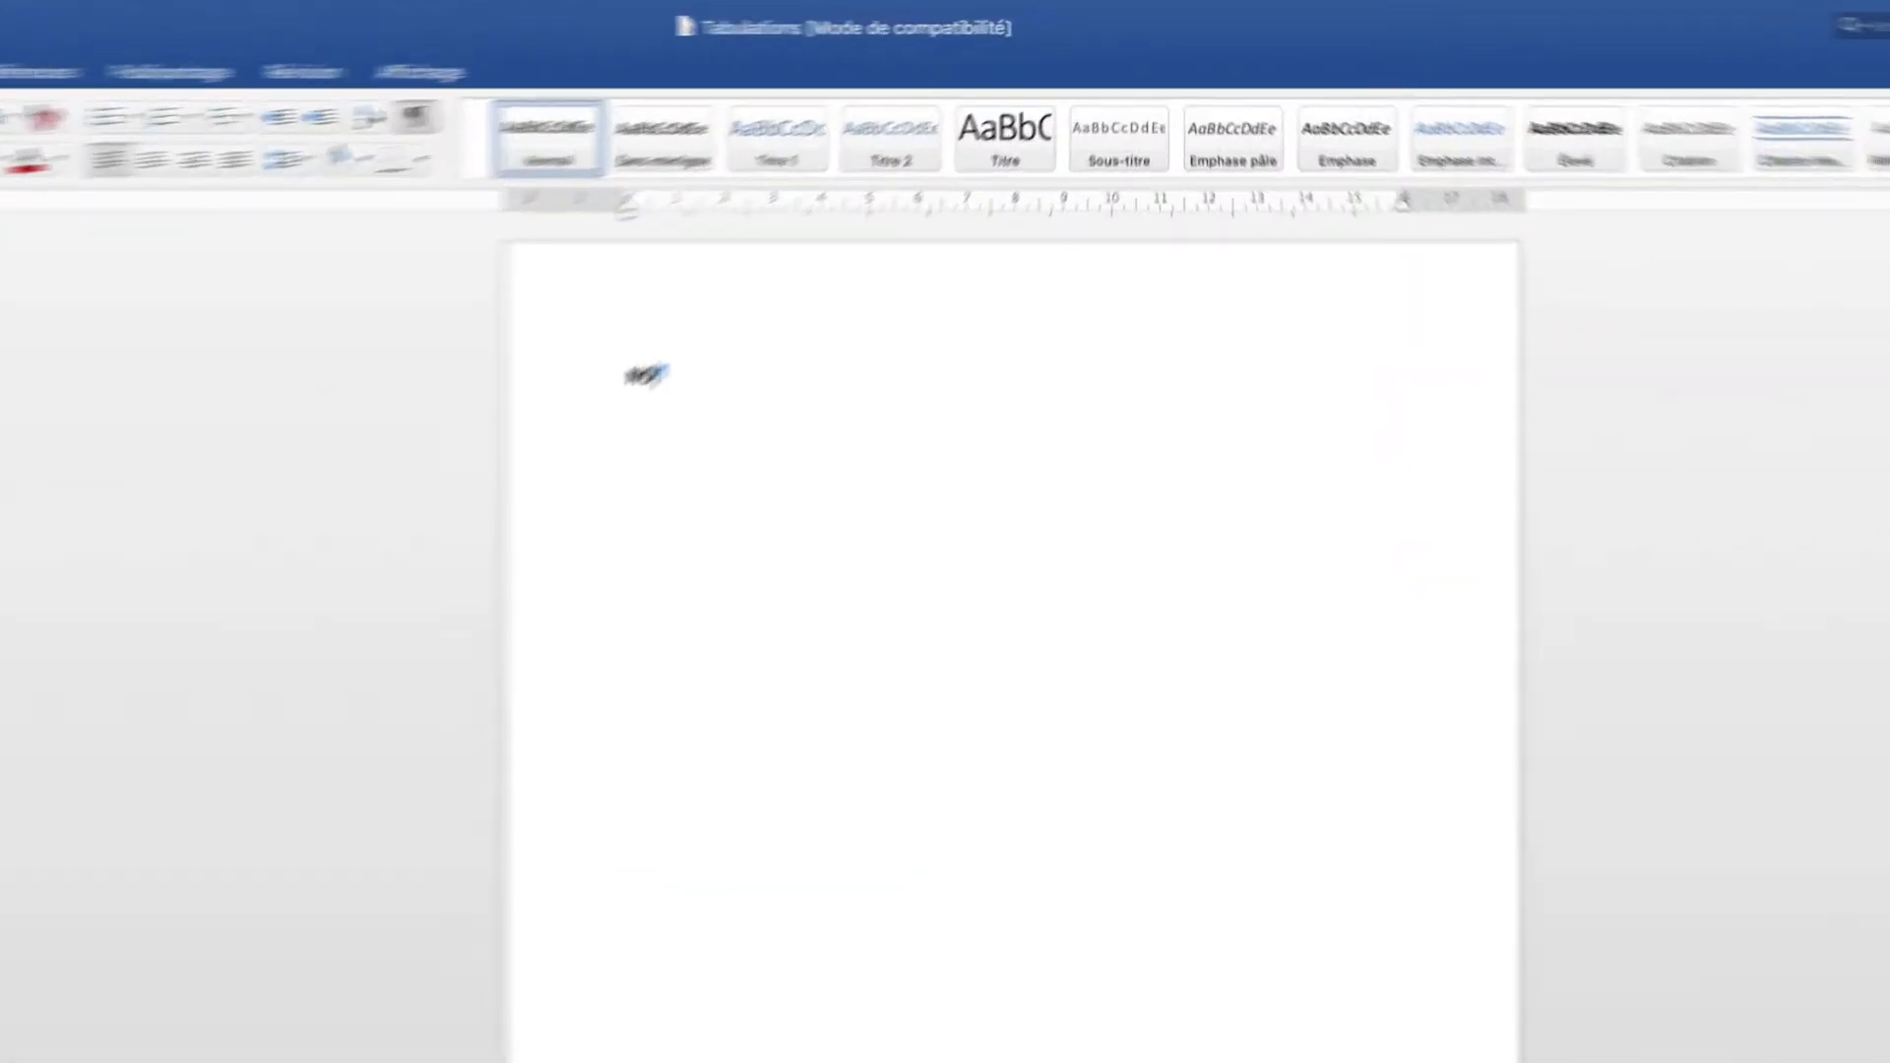
Type NOM PRENOM DATE in bold and push DATE to the right with tabs.
text(NOM PRENOM)
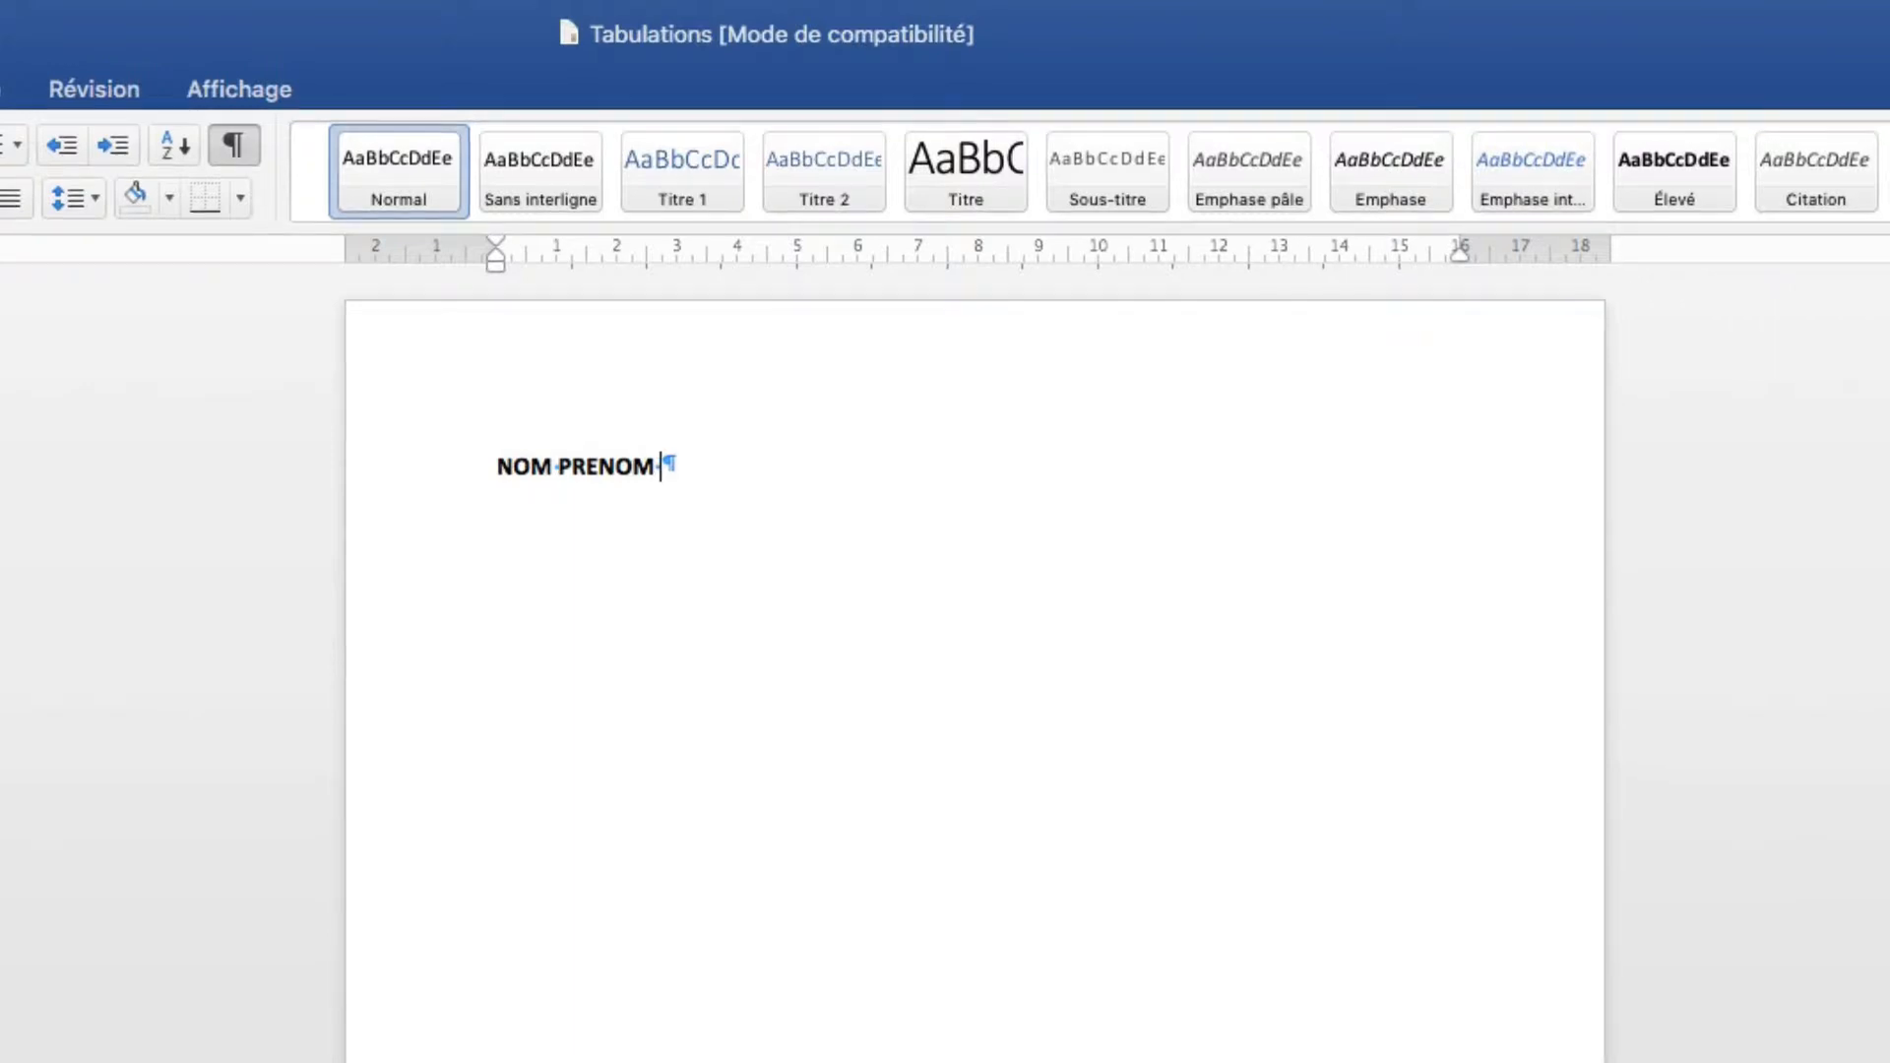
text( DATE)
key(Left)
key(Left)
key(Left)
key(Left)
key(Tab)
key(Tab)
key(Tab)
key(Tab)
key(Tab)
key(Tab)
key(Tab)
key(Tab)
key(Tab)
key(Tab)
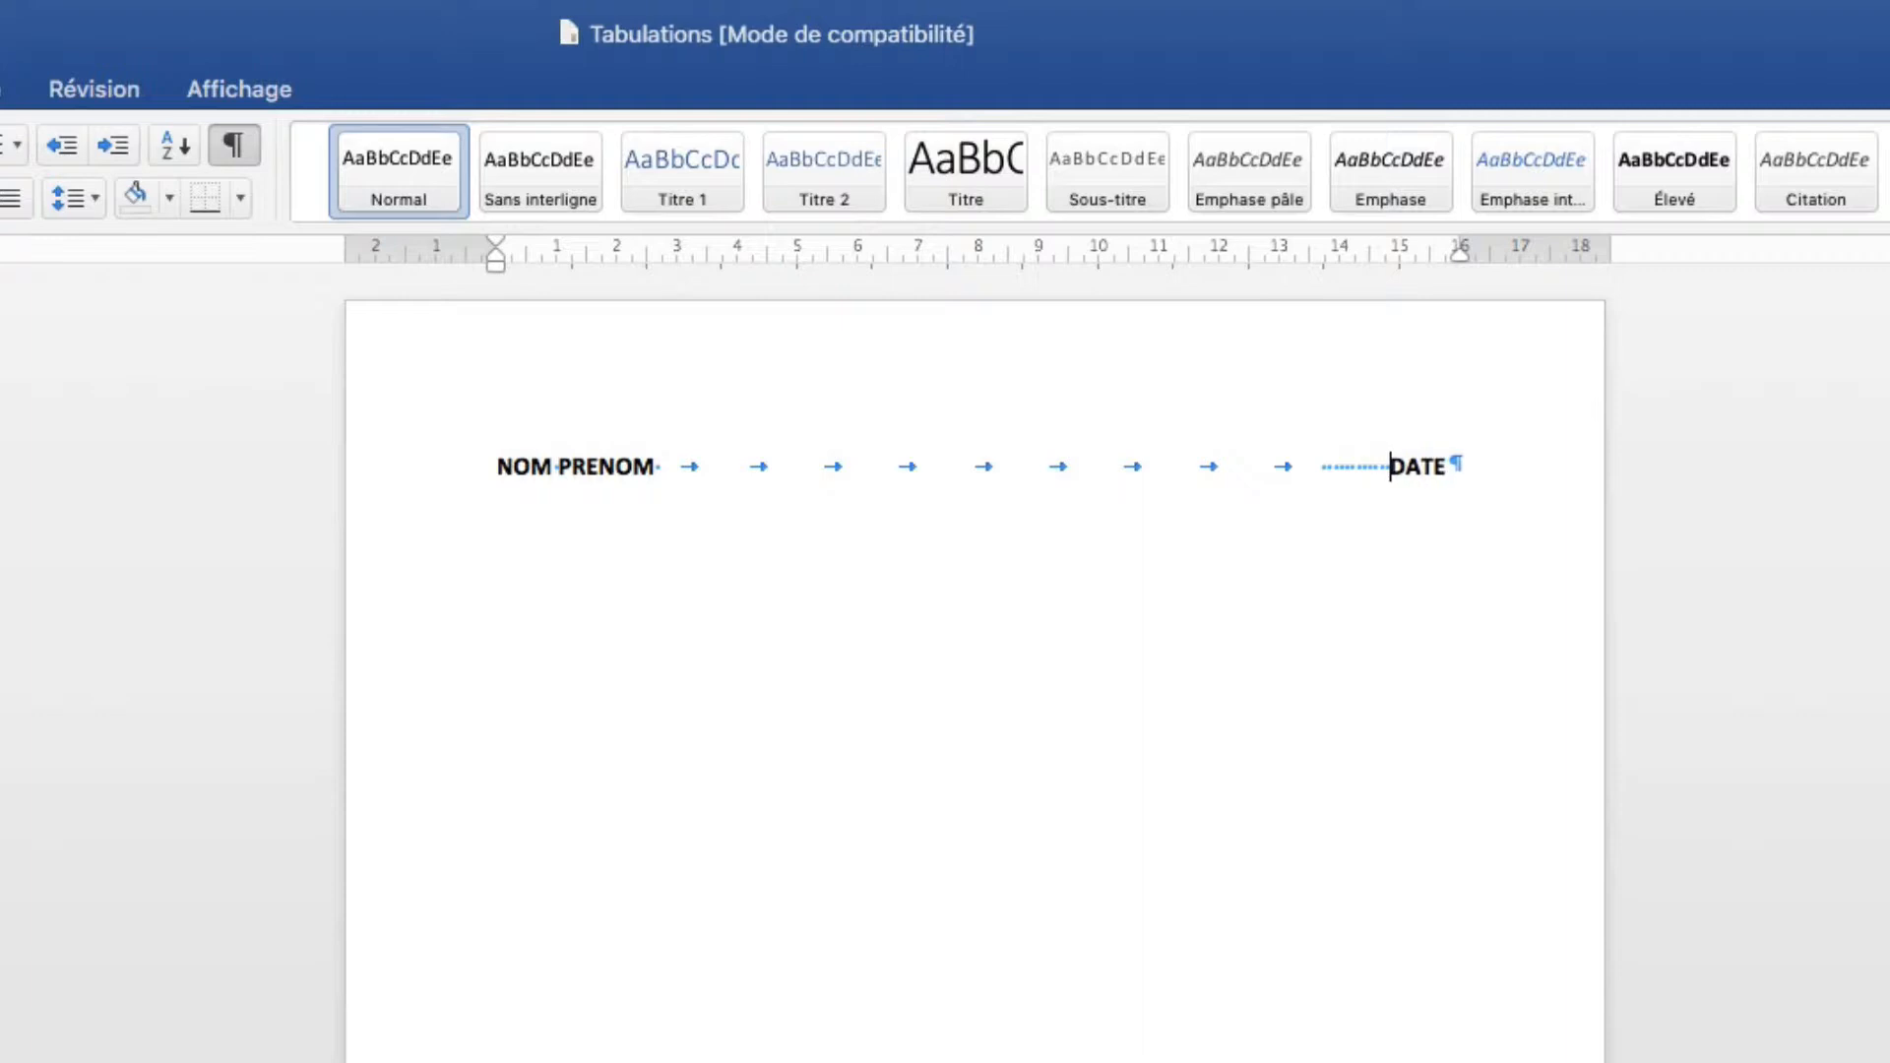
key(BackSpace)
Set the NOM PRENOM DATE line to 14 pt.
click(418, 479)
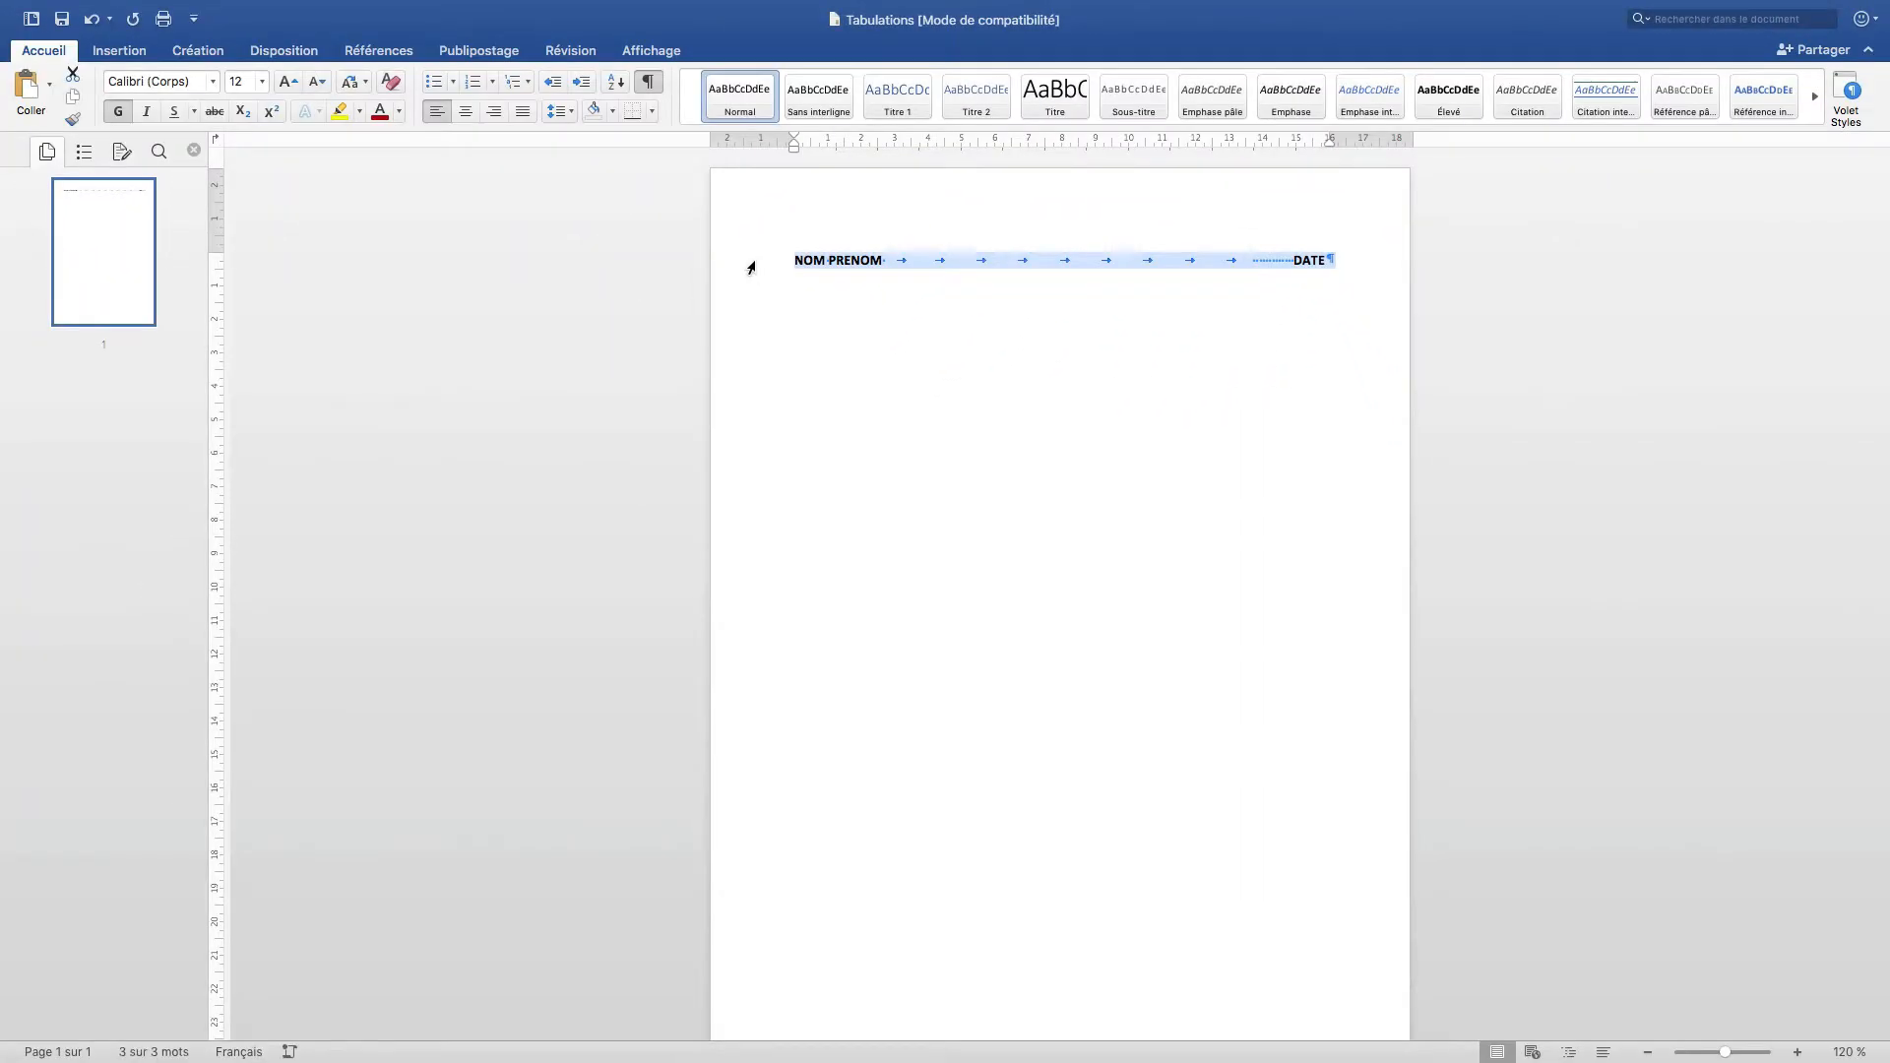
click(262, 82)
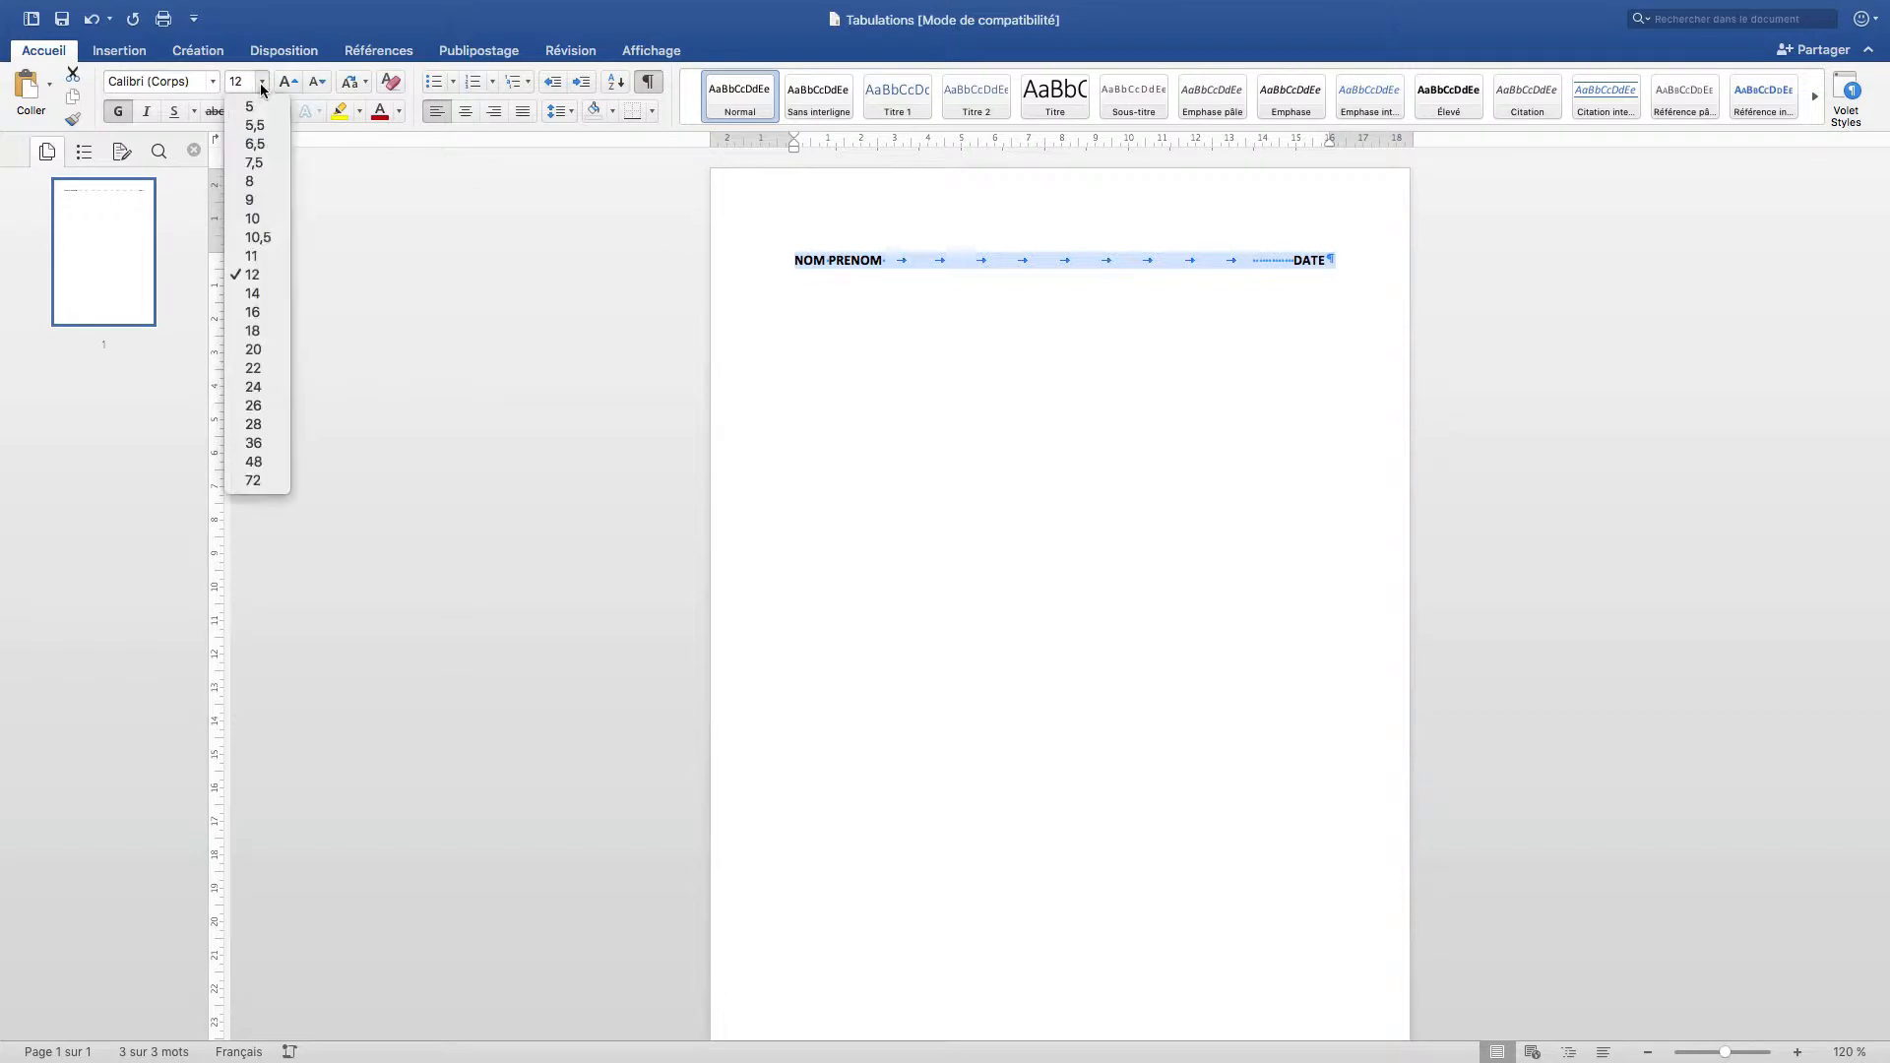
click(257, 293)
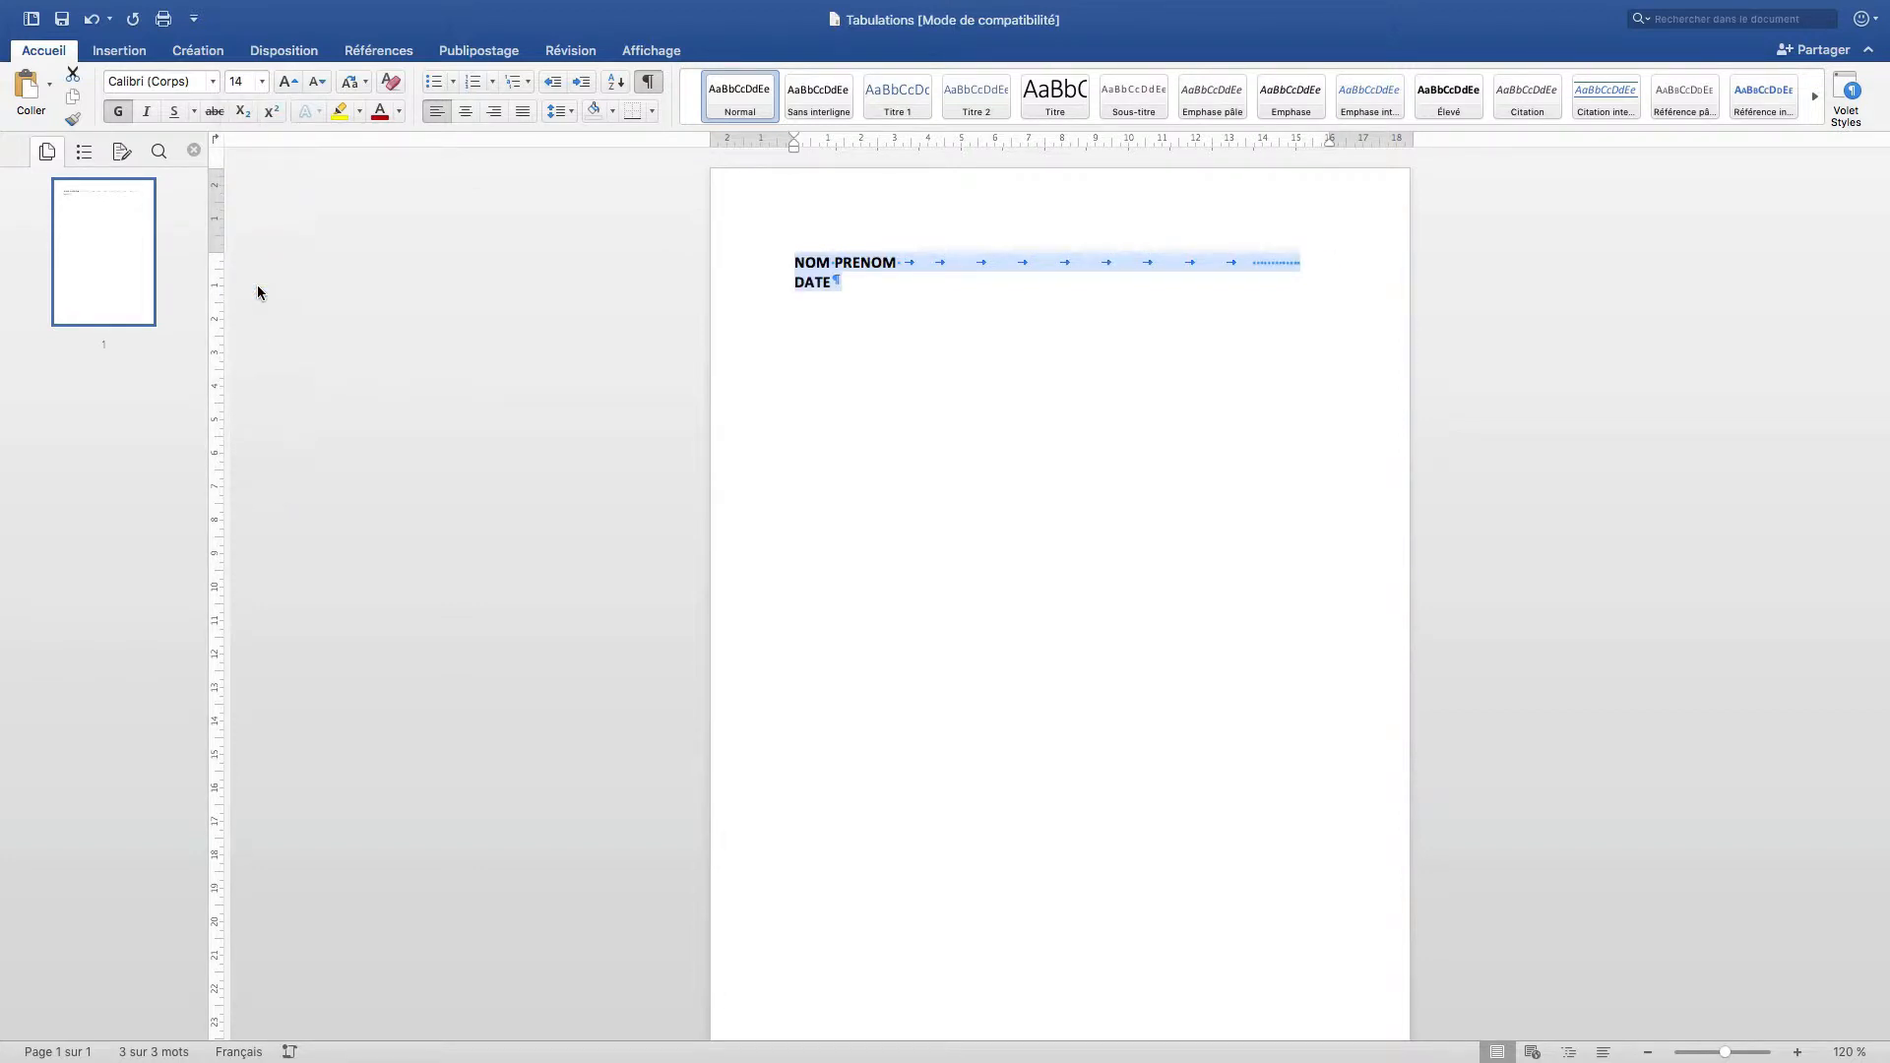
Delete the extra tabs so only one tab remains before DATE.
click(797, 283)
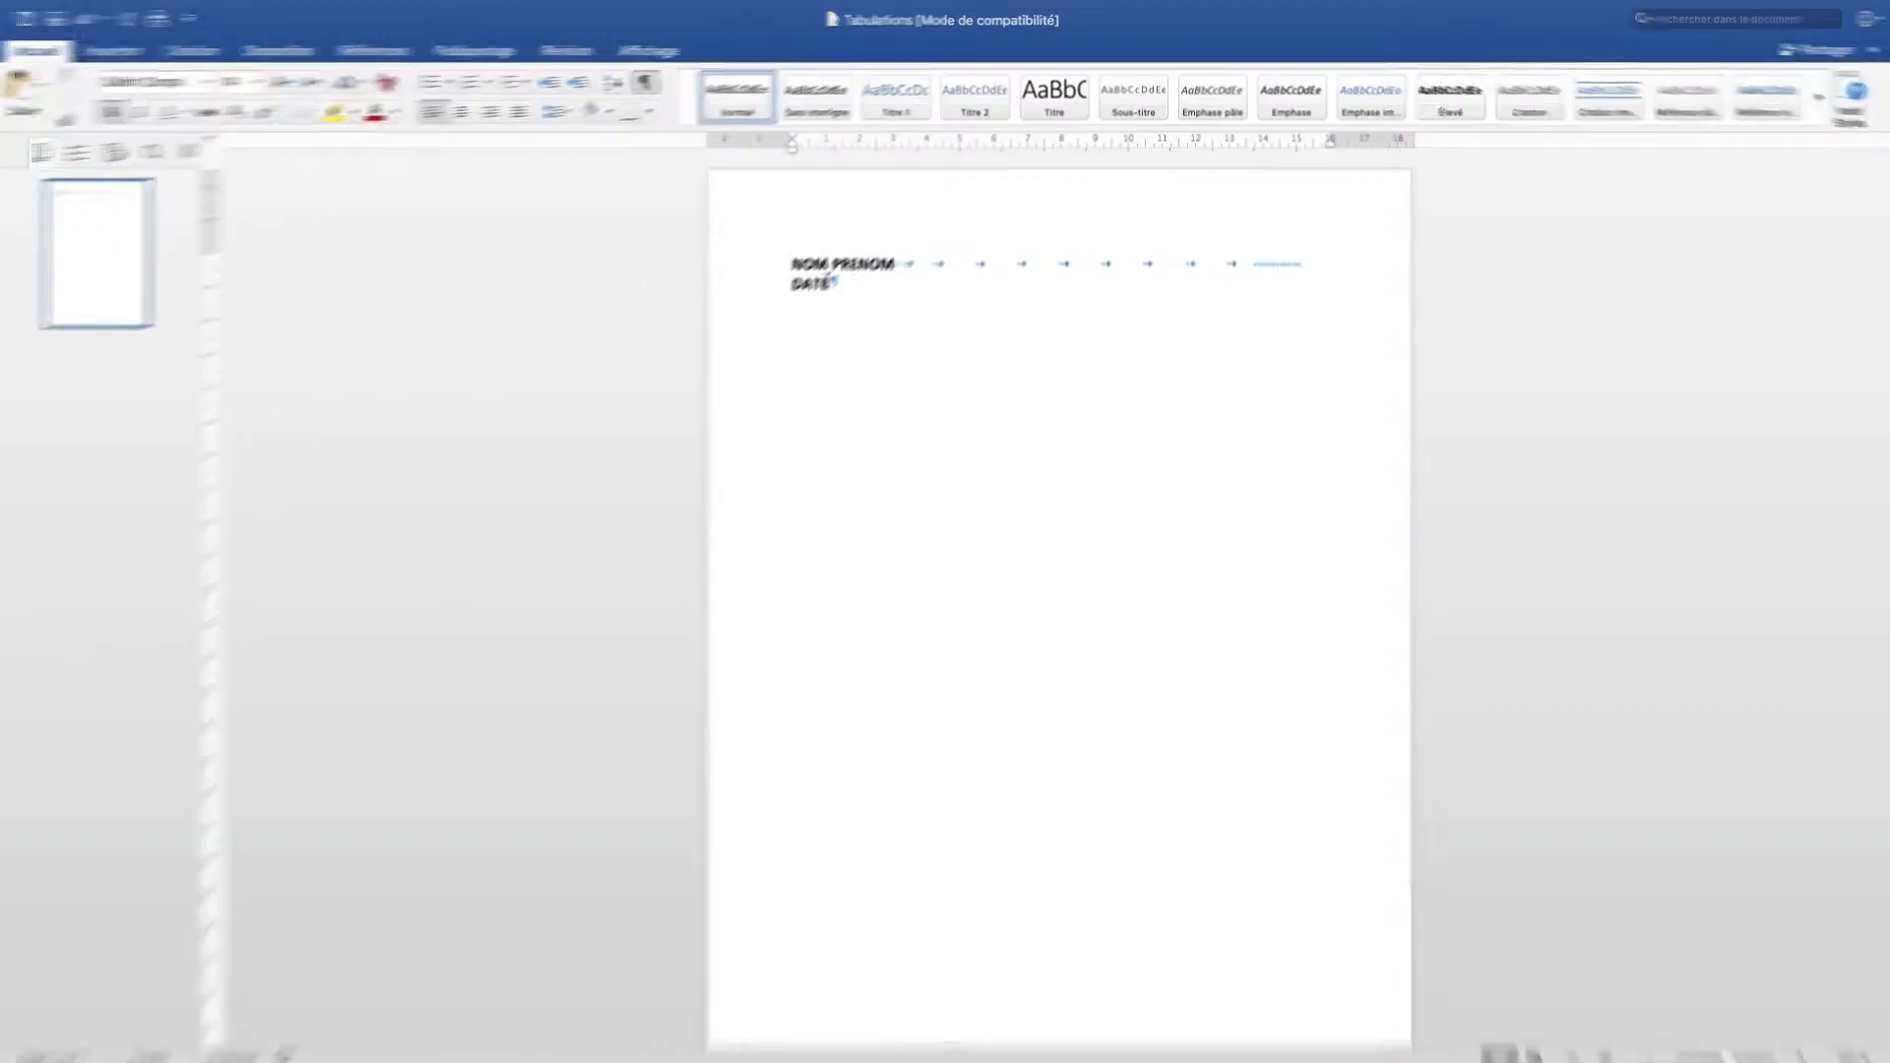
key(BackSpace)
key(BackSpace)
key(BackSpace)
key(BackSpace)
key(BackSpace)
key(BackSpace)
key(BackSpace)
key(BackSpace)
key(BackSpace)
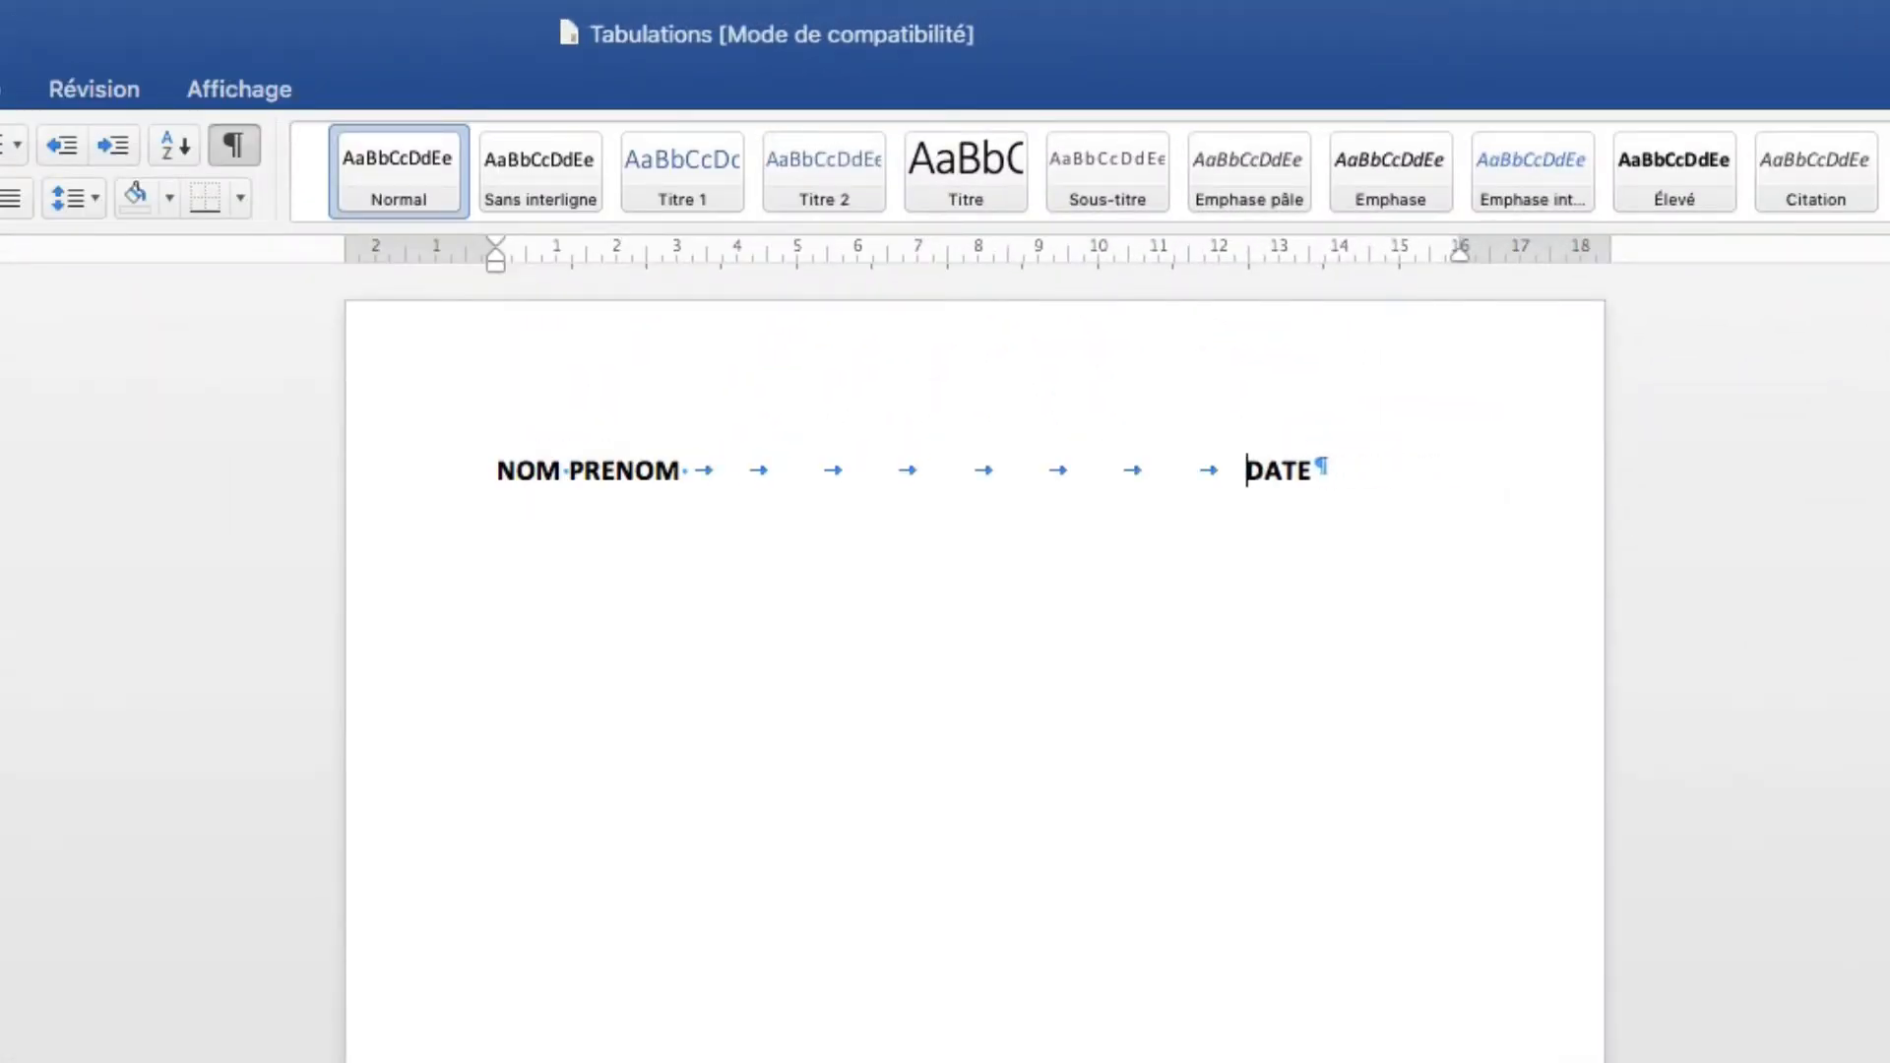
key(BackSpace)
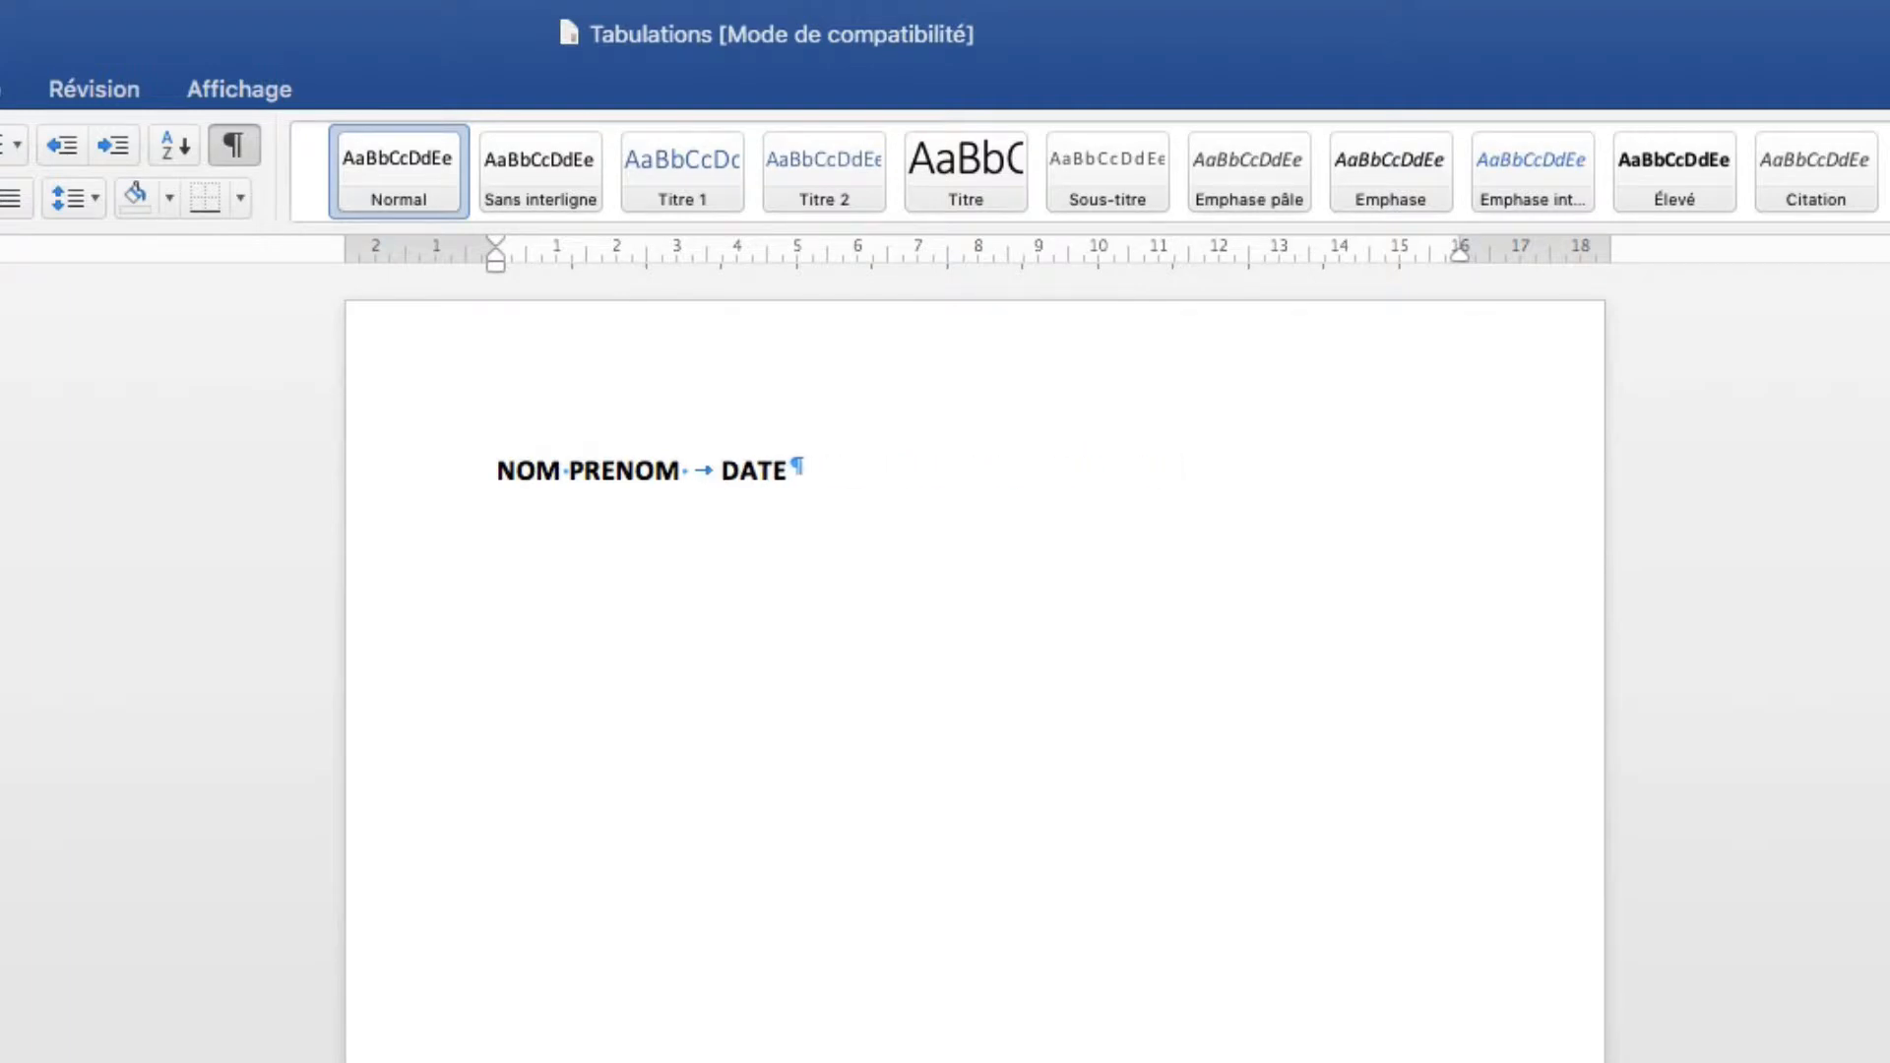
key(Left)
key(Left)
key(Right)
key(Right)
Set a tab stop near 16 cm on the ruler so DATE aligns at the line's right end.
drag(683, 462, 721, 465)
drag(1403, 258, 1460, 258)
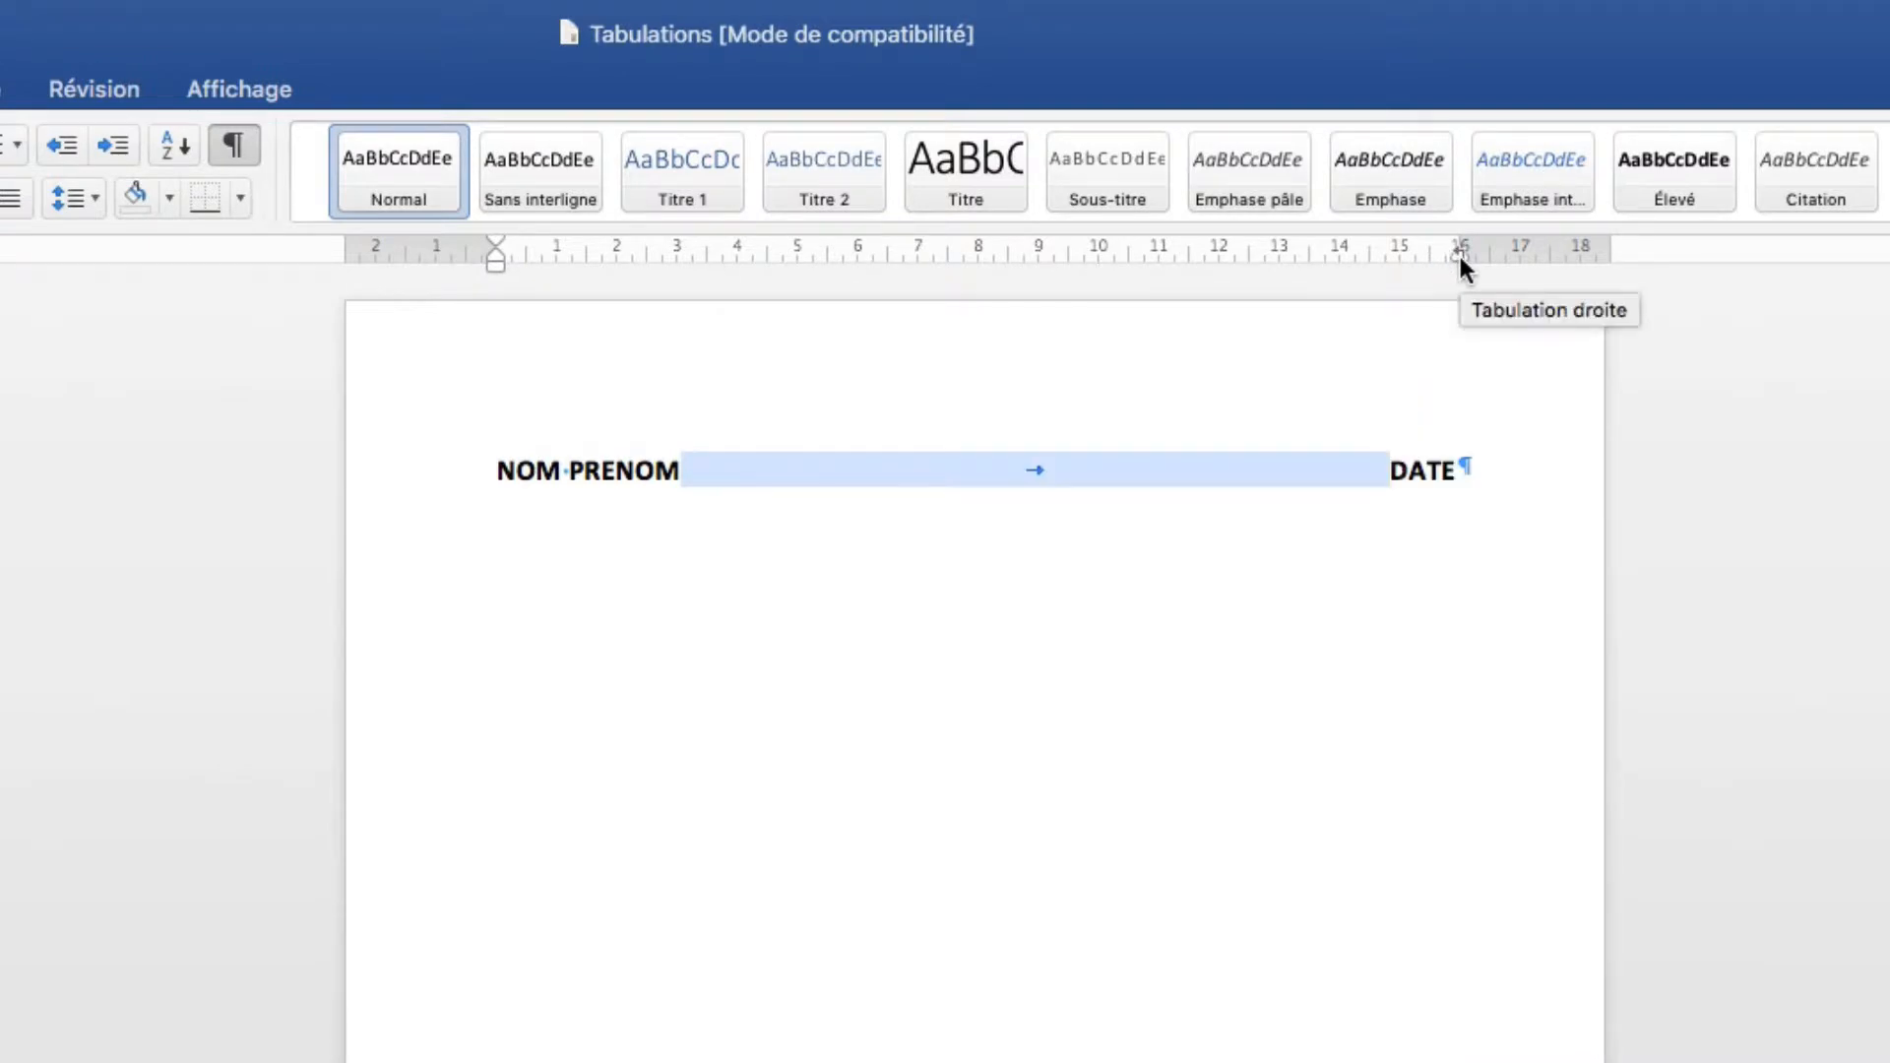
click(1386, 464)
drag(1384, 465, 847, 473)
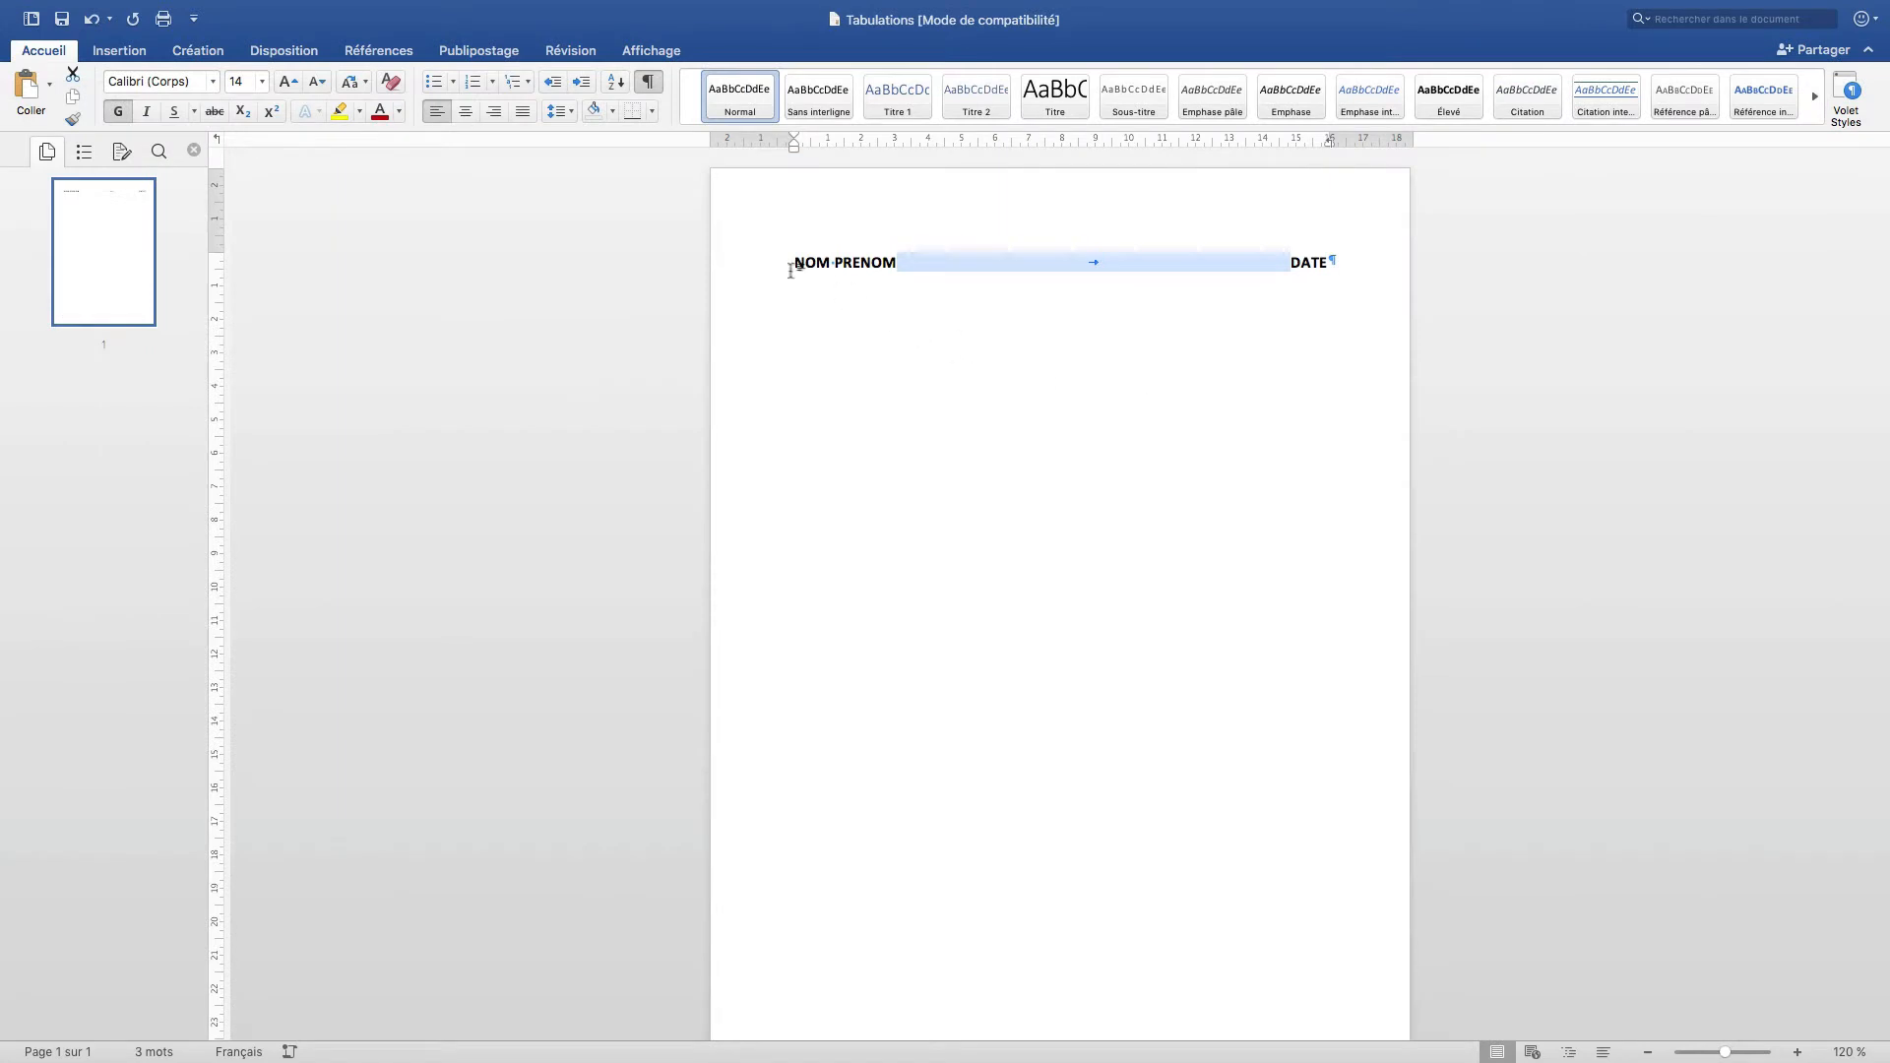
Set the heading line to 22 pt.
click(773, 278)
click(262, 81)
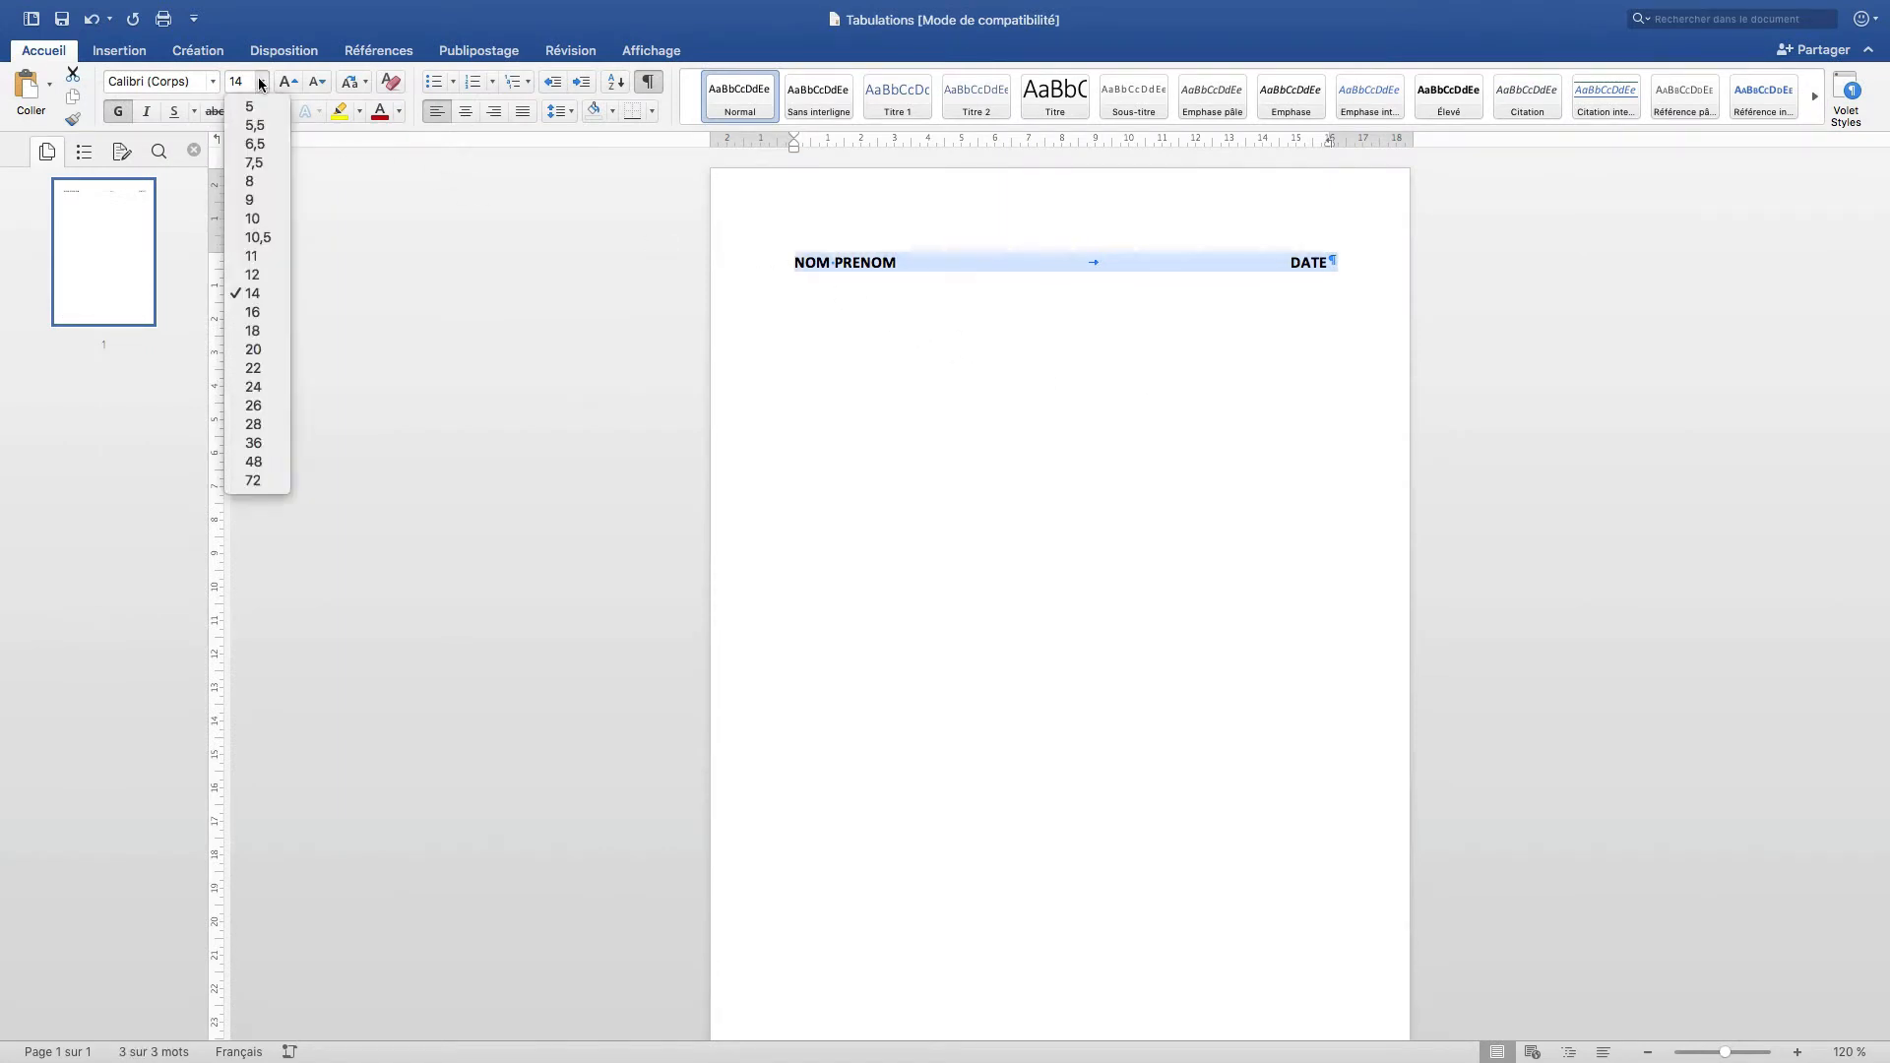
click(254, 368)
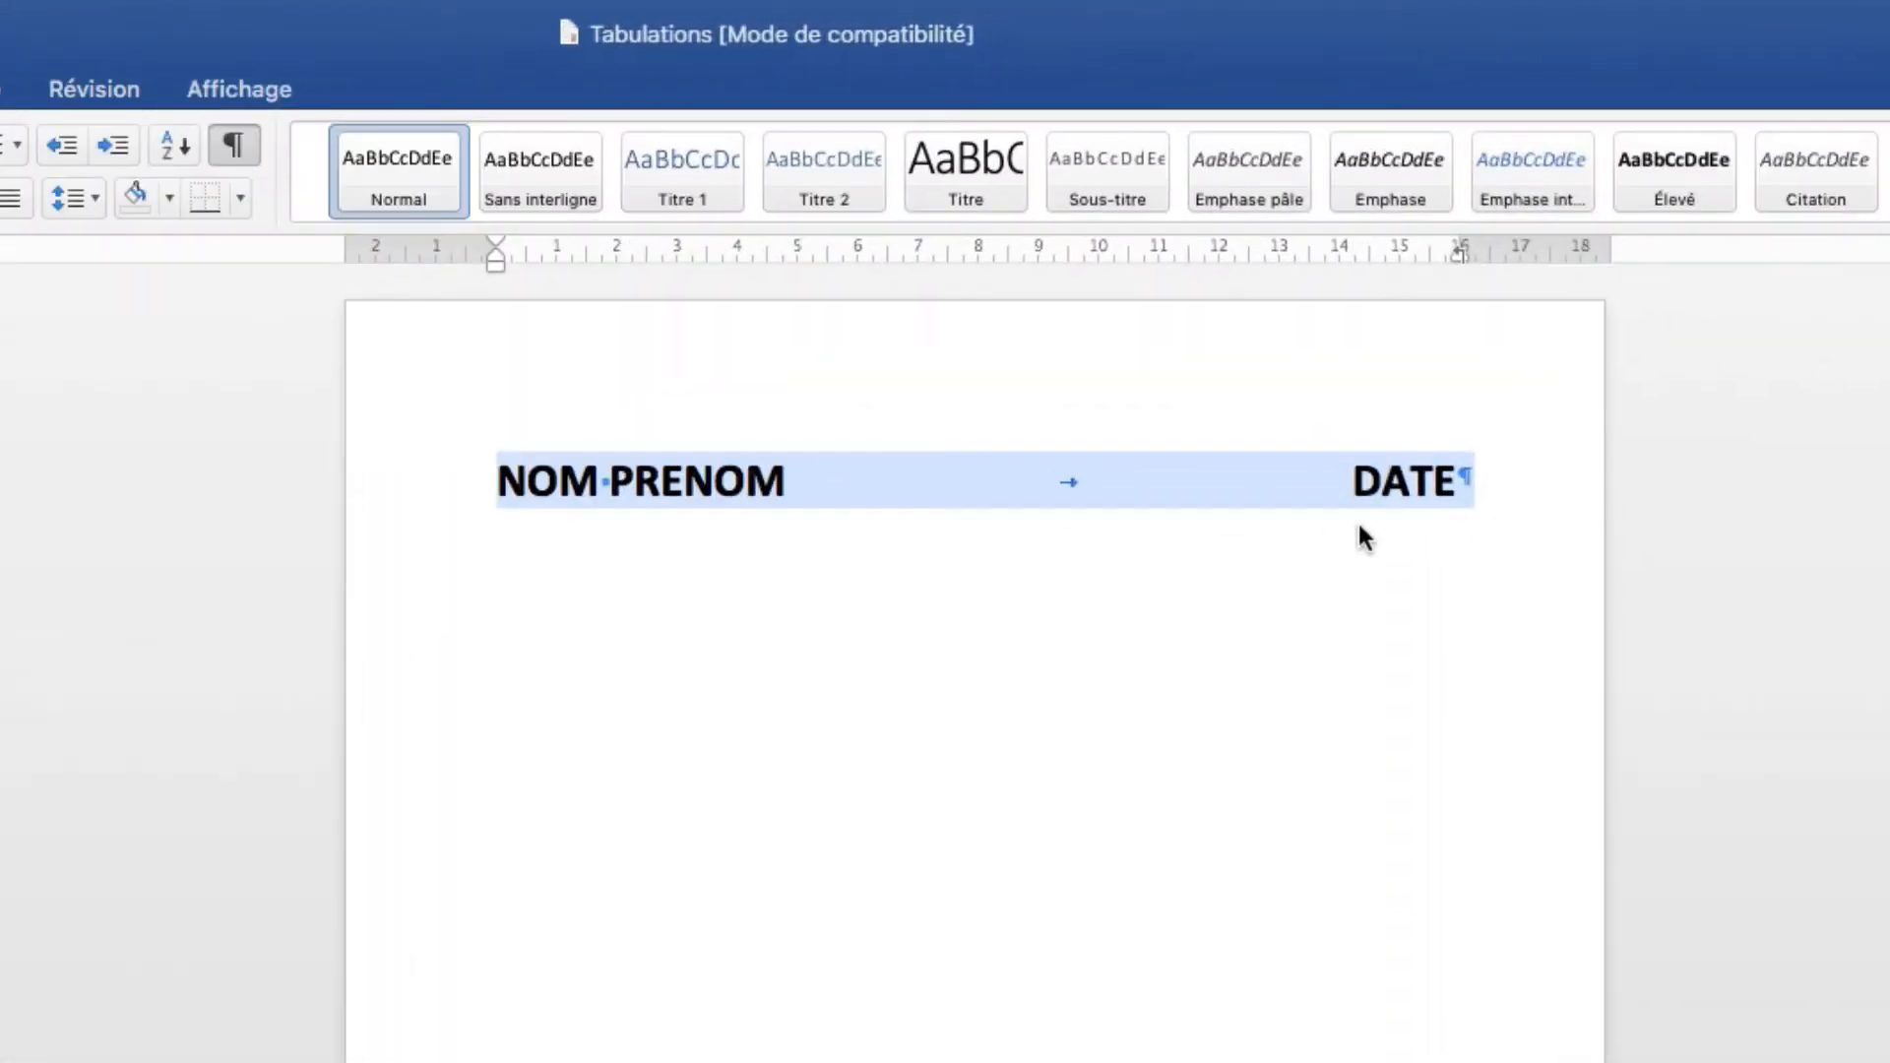
Extend DATE to 'DATE du jour'.
click(1272, 272)
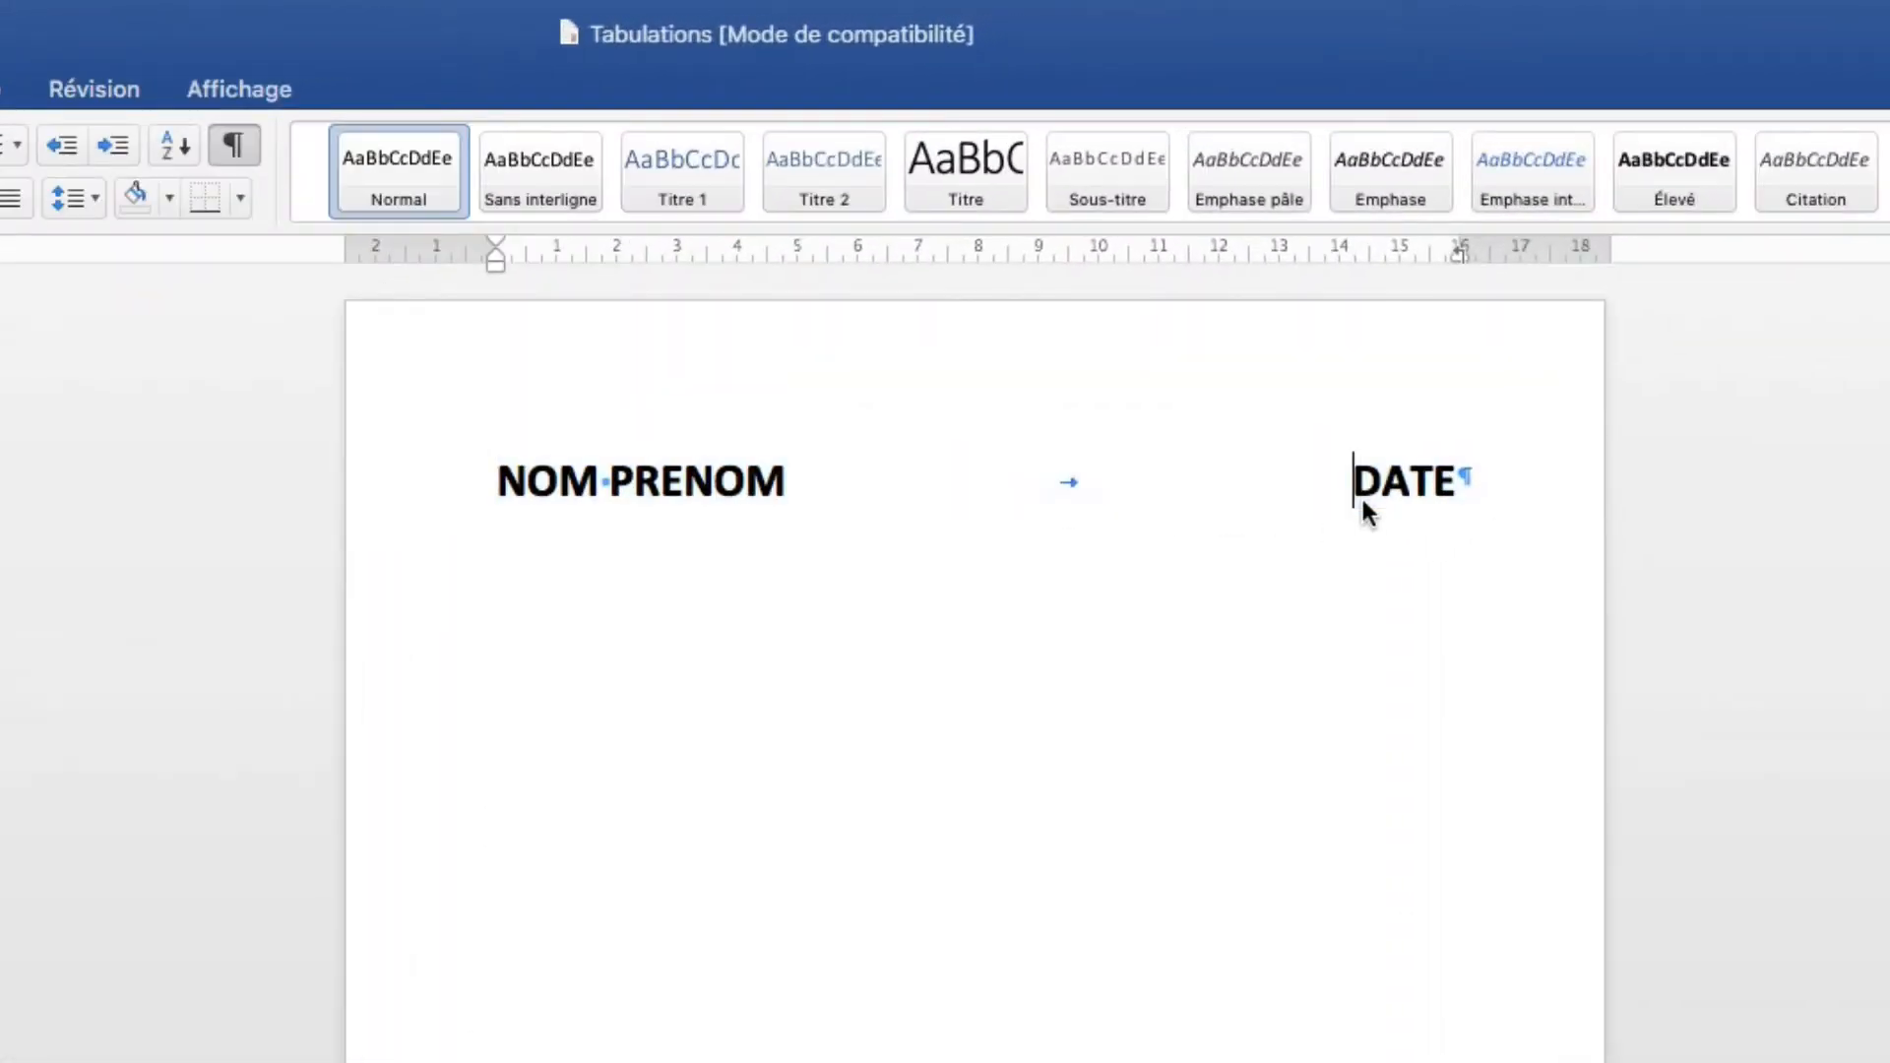
key(Right)
key(Right)
key(Right)
key(Right)
text(du jour)
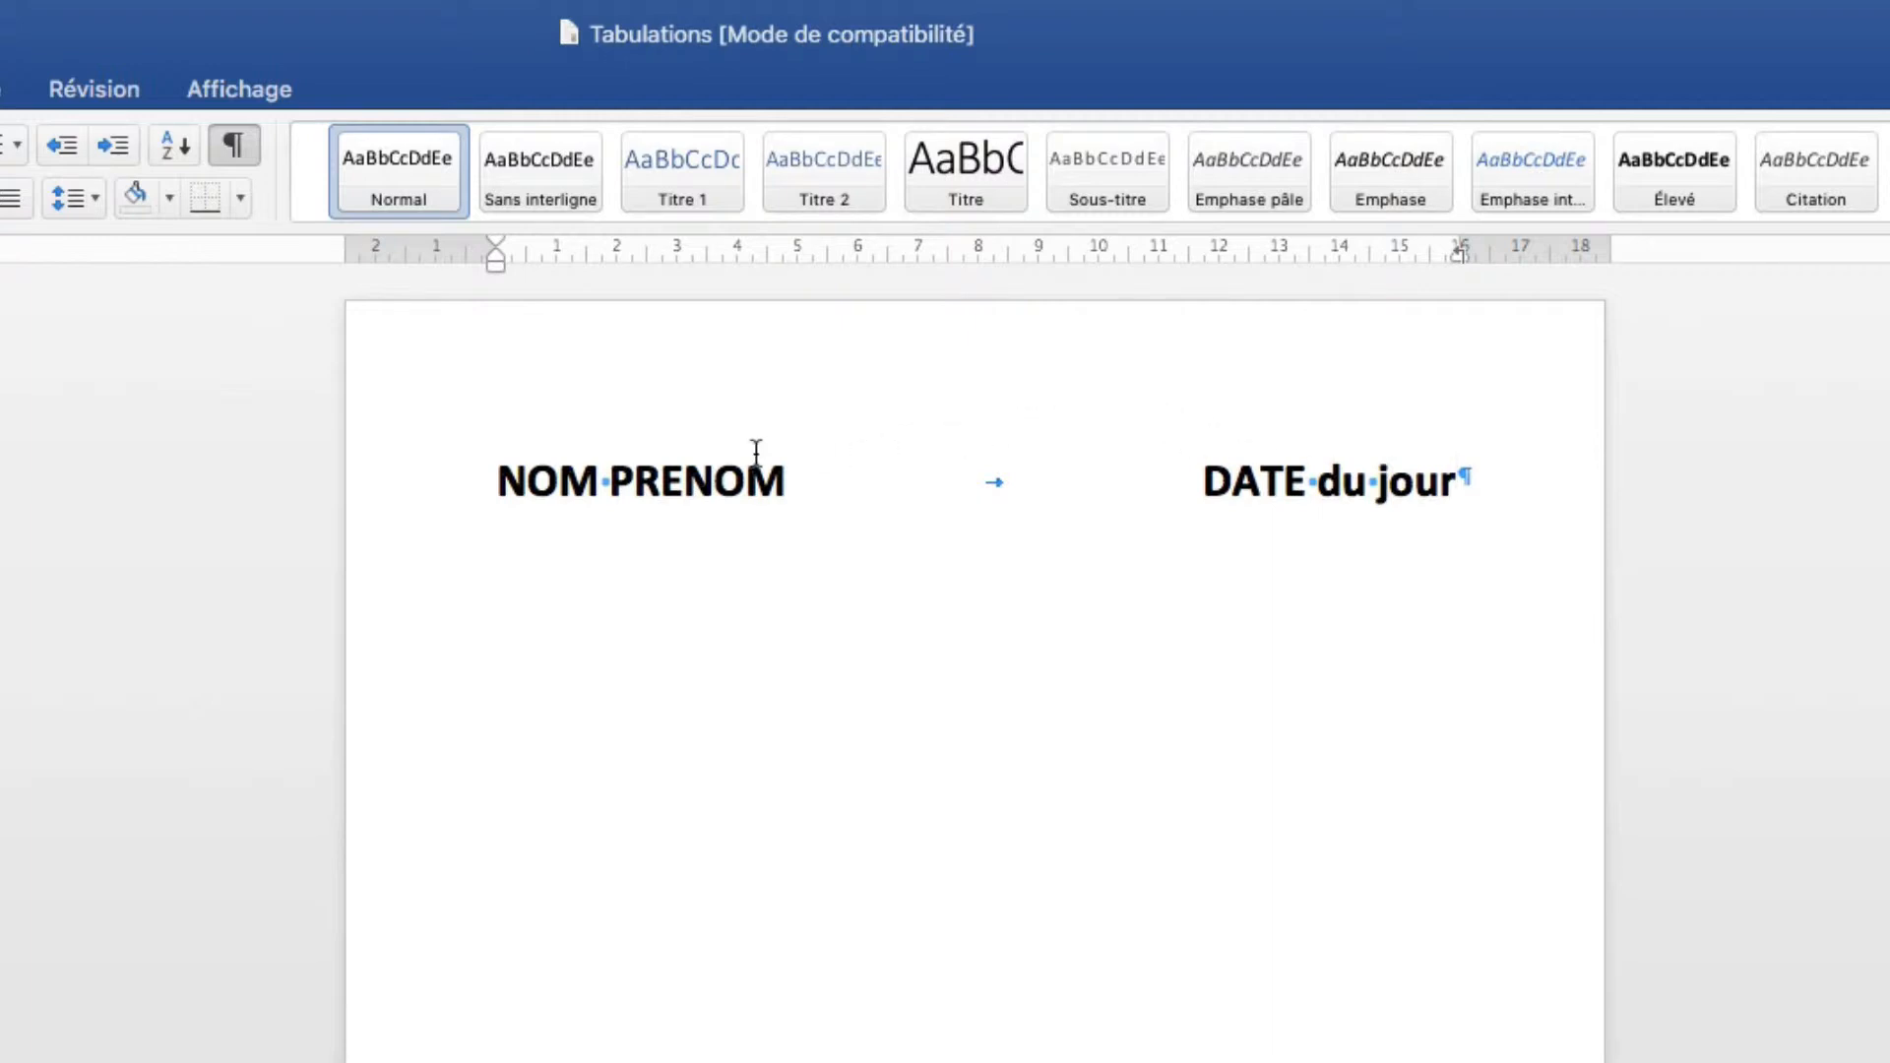
Move the right tab stop from 16 to about 14 cm, then drag it off the ruler.
drag(499, 481, 752, 487)
drag(1205, 480, 1427, 482)
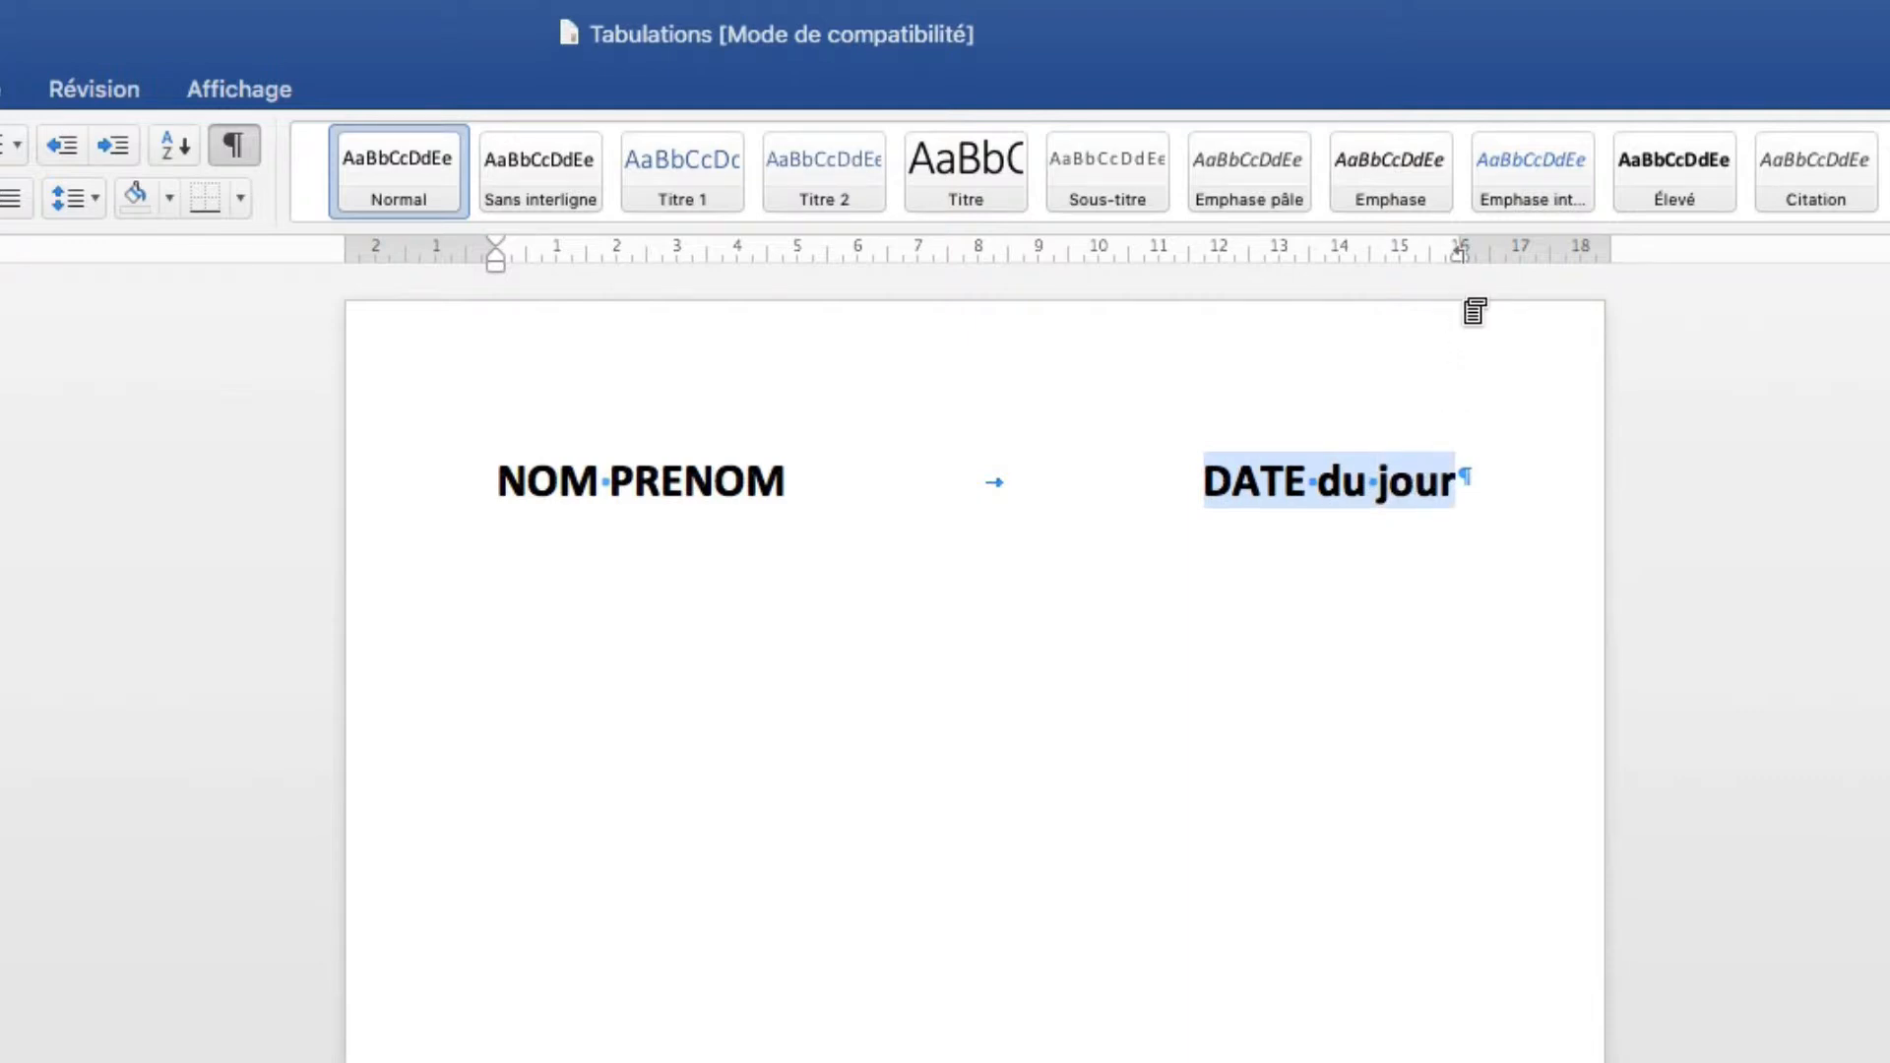
drag(1463, 254, 1339, 254)
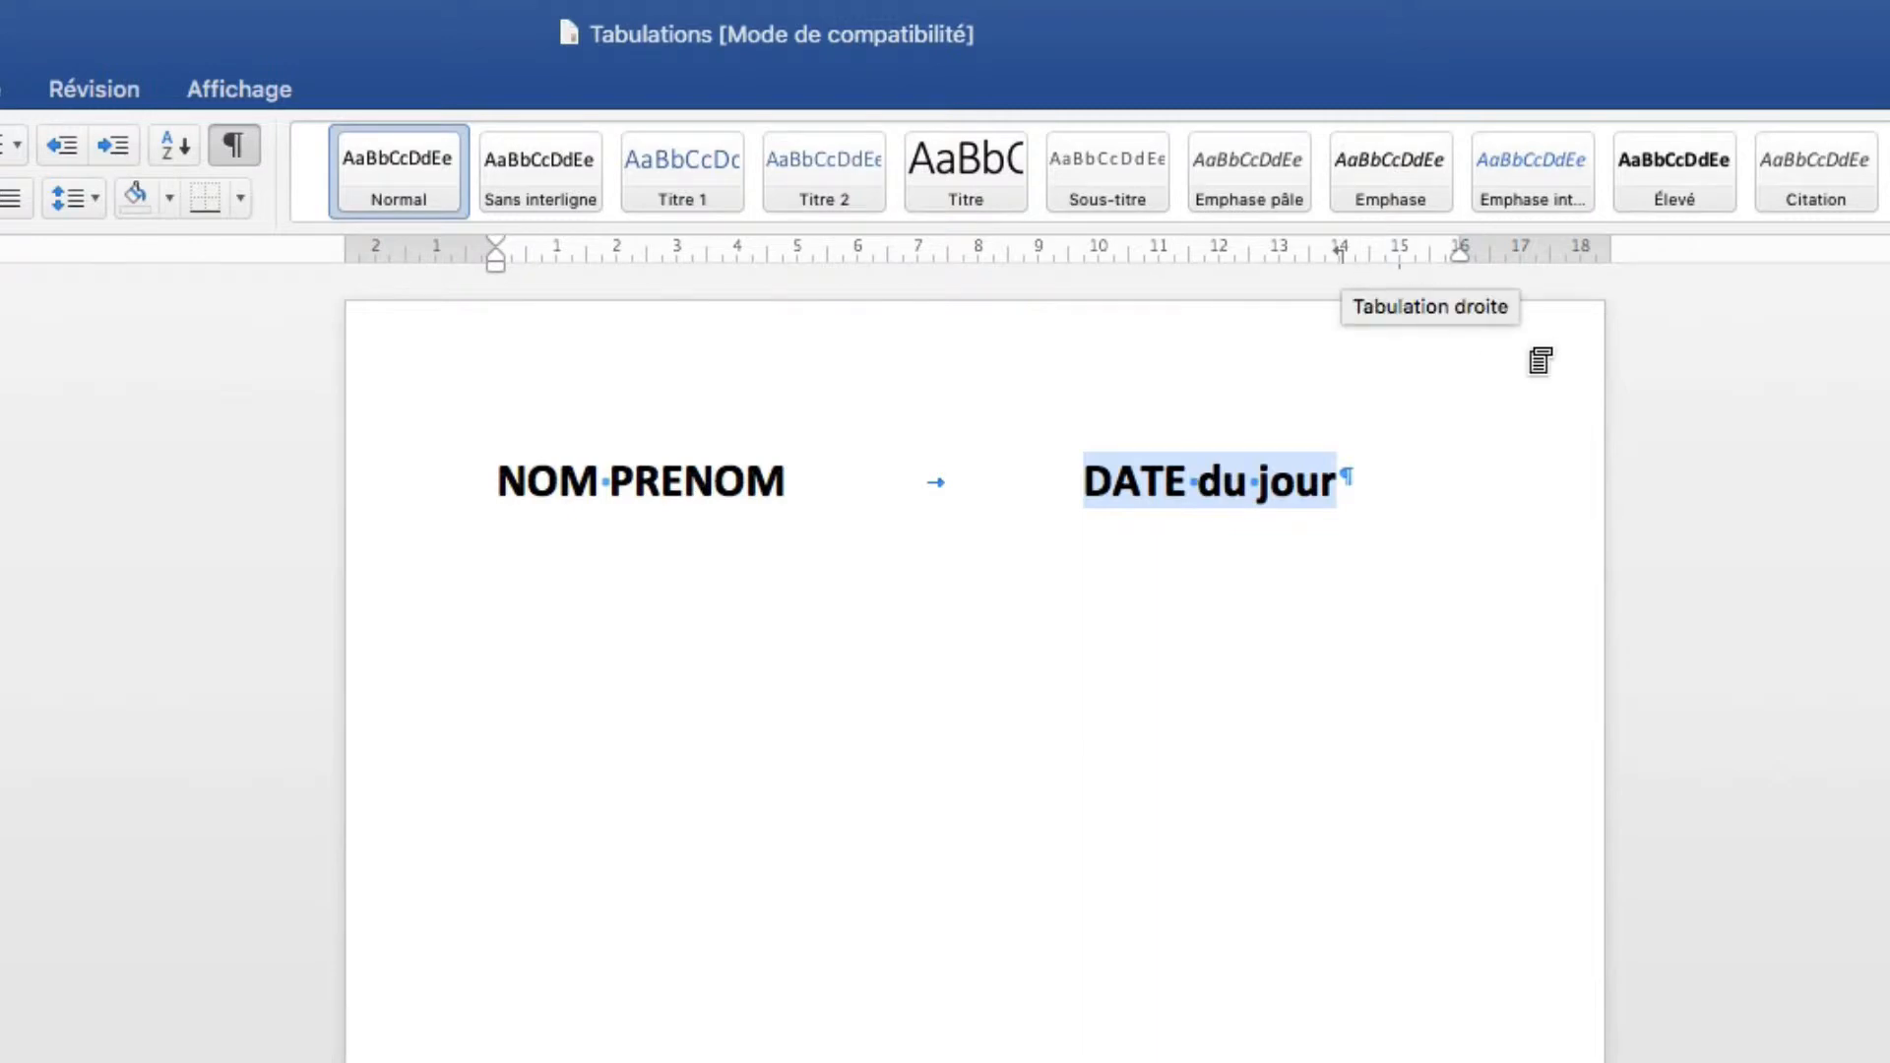
scroll(1447, 440, down, 3)
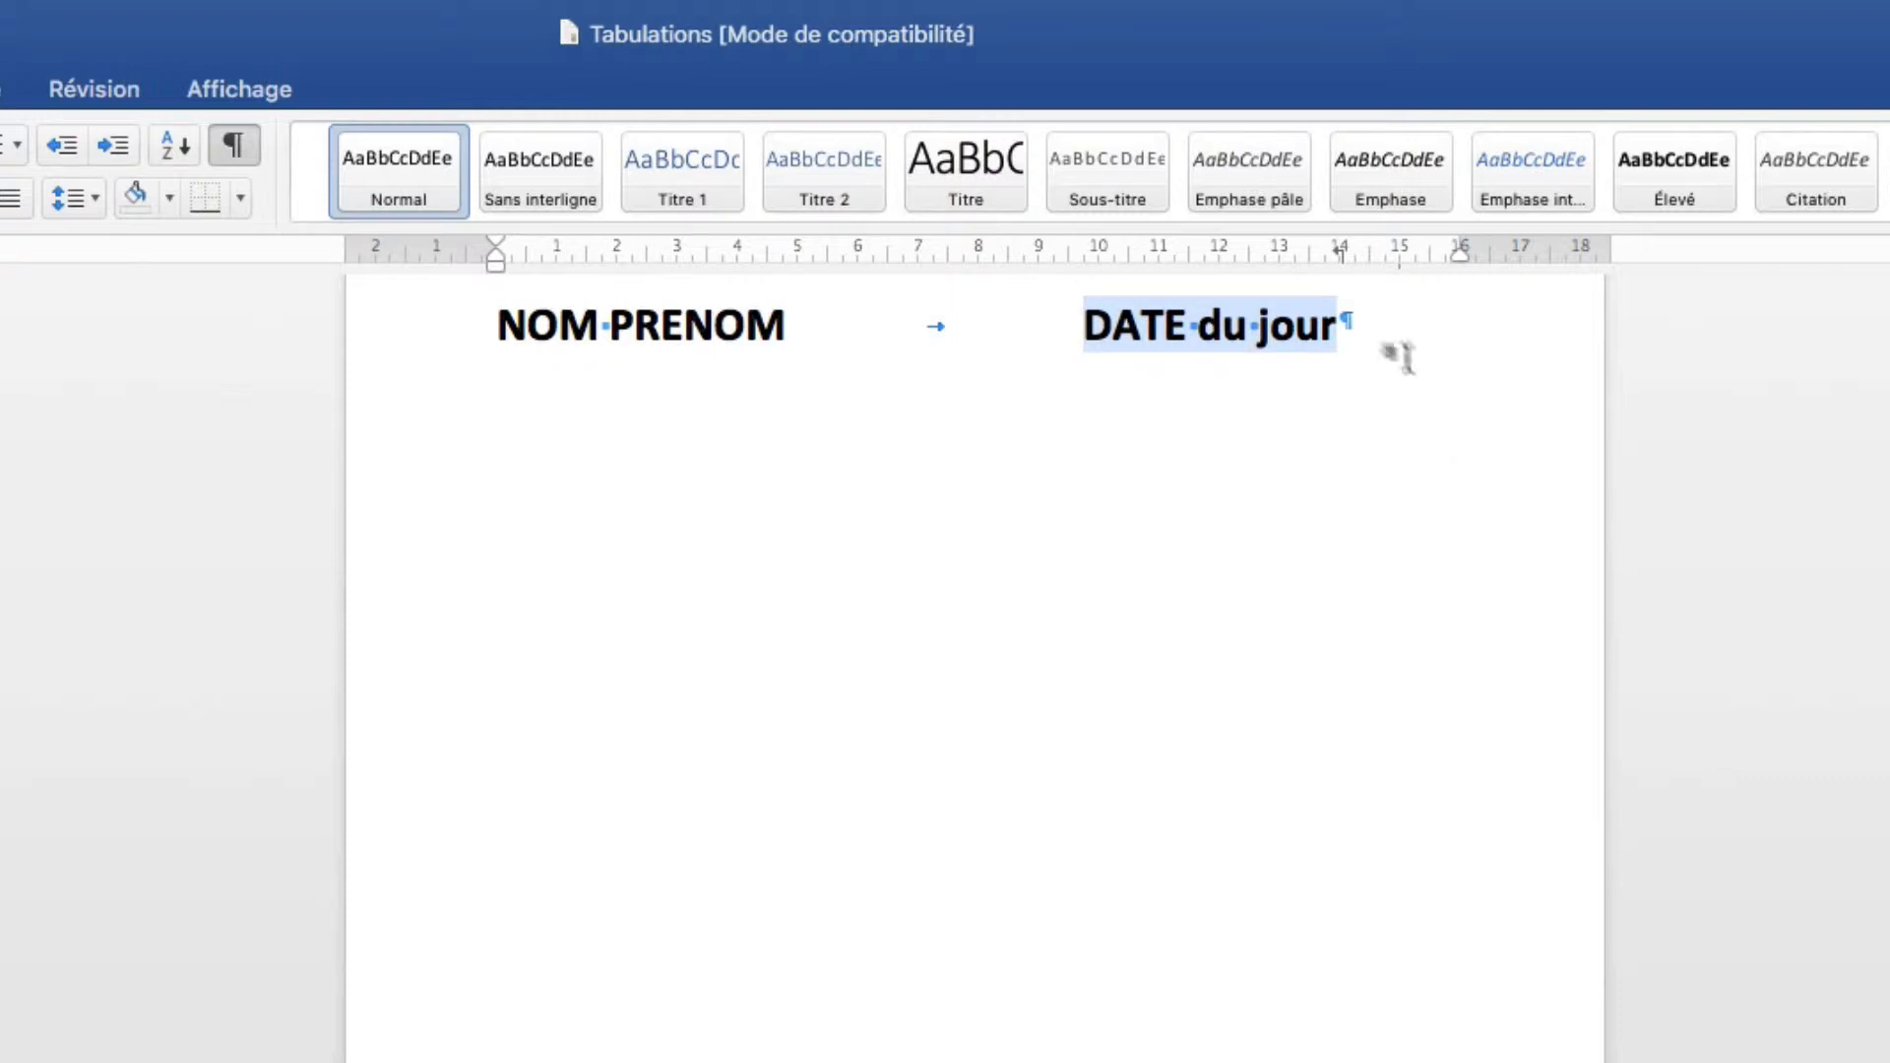
drag(1339, 252, 1593, 450)
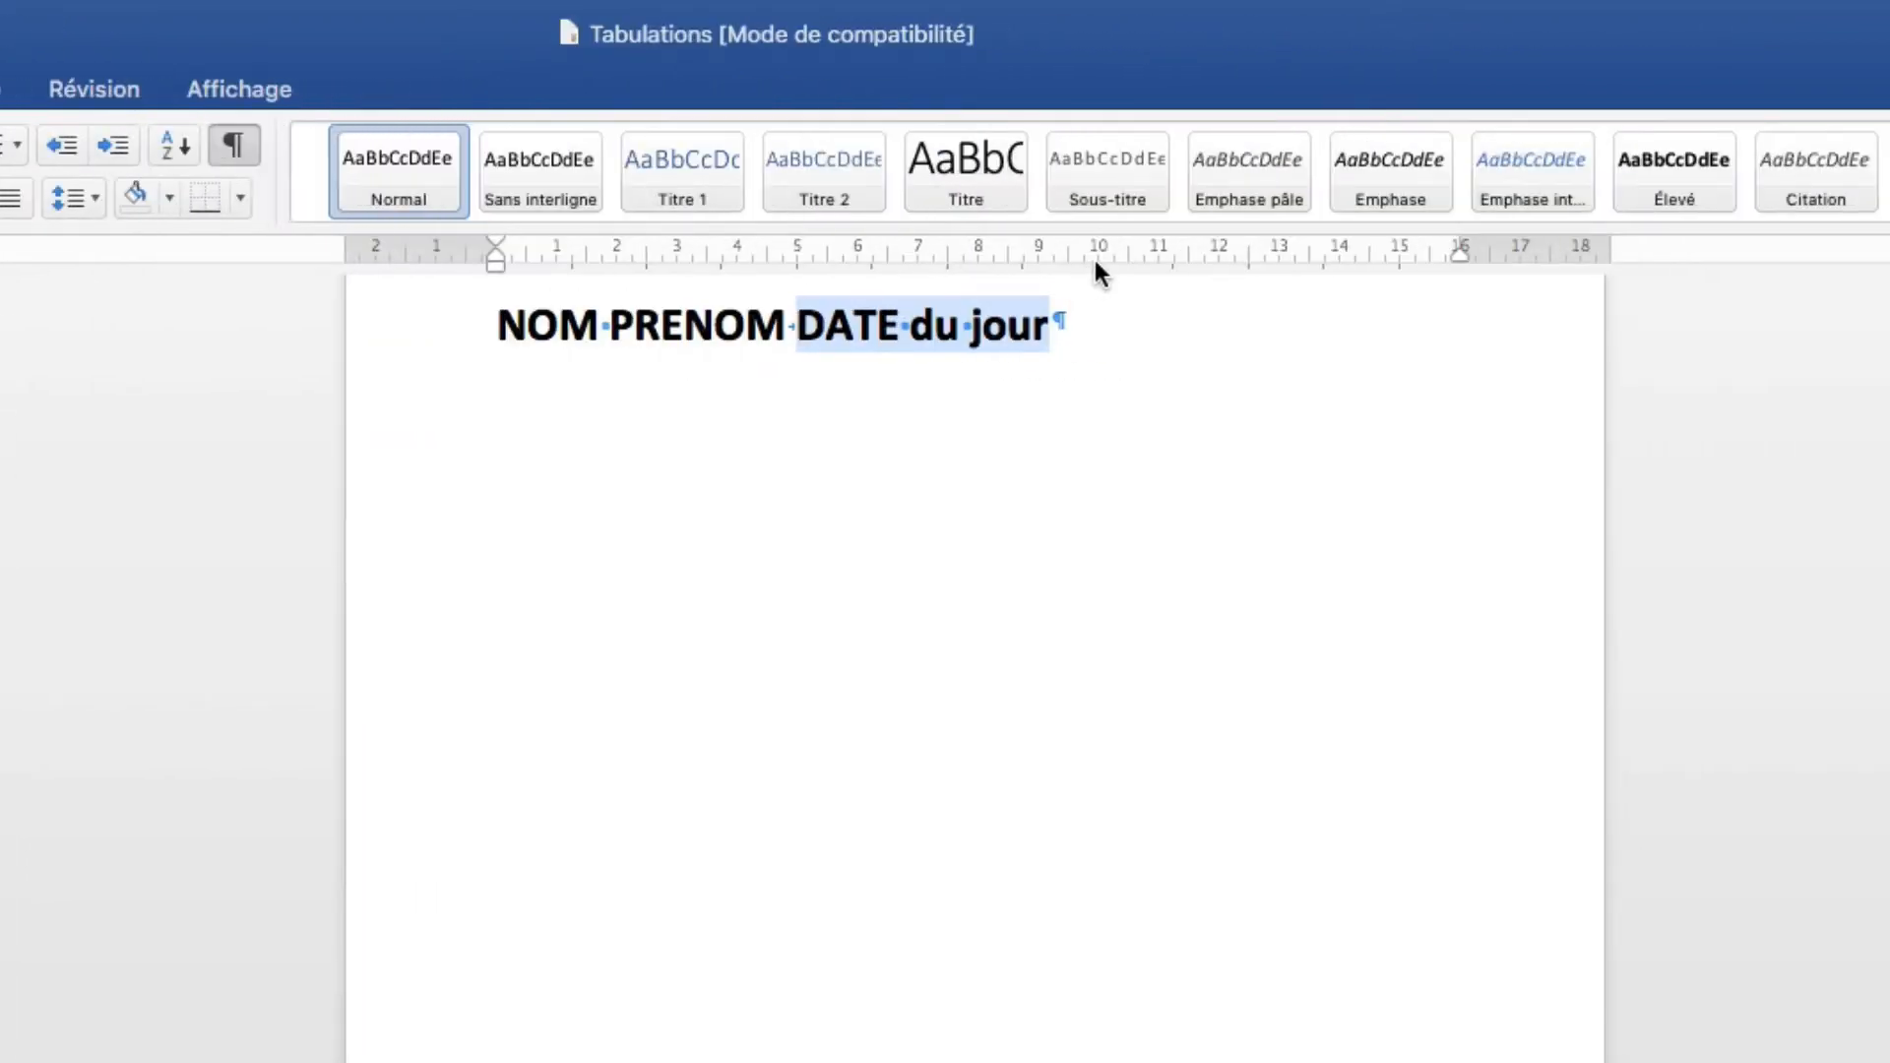
Swap a 10 cm tab stop for a centre tab stop at 12 cm, then select the line.
click(1096, 253)
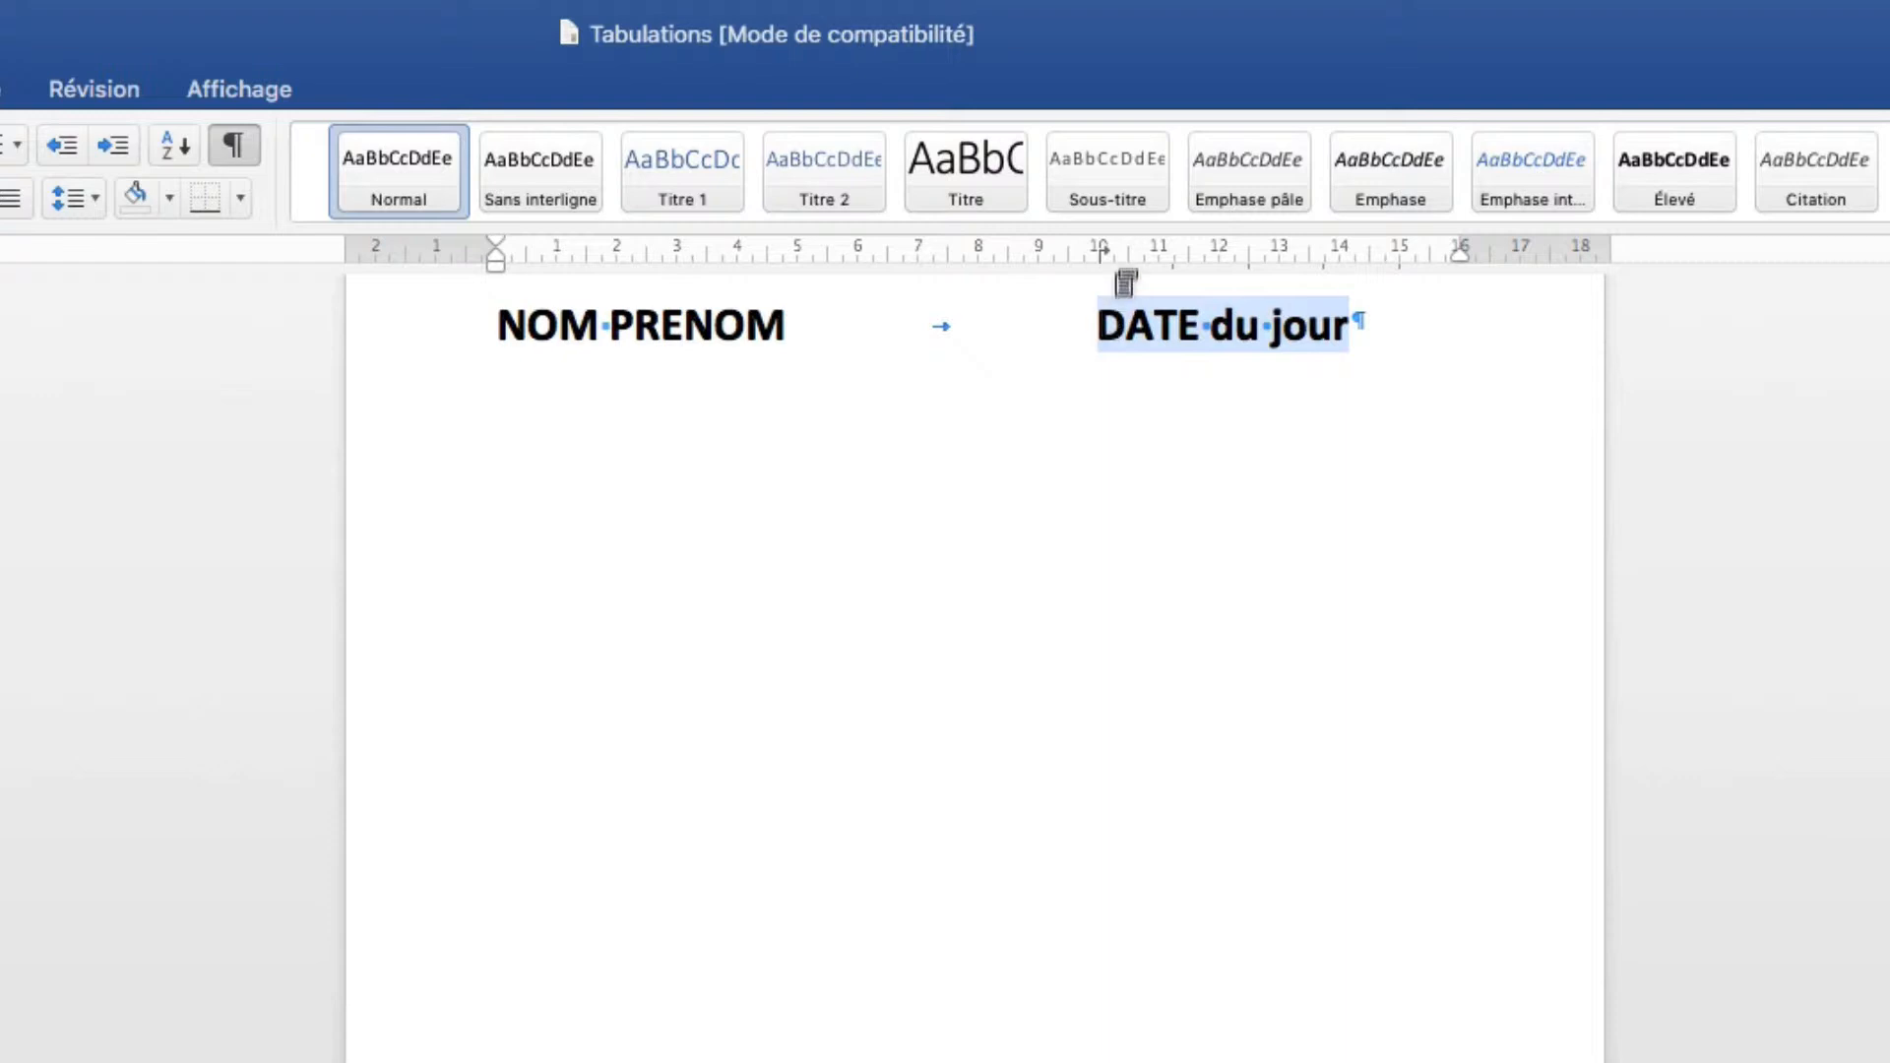
drag(1098, 250, 1085, 443)
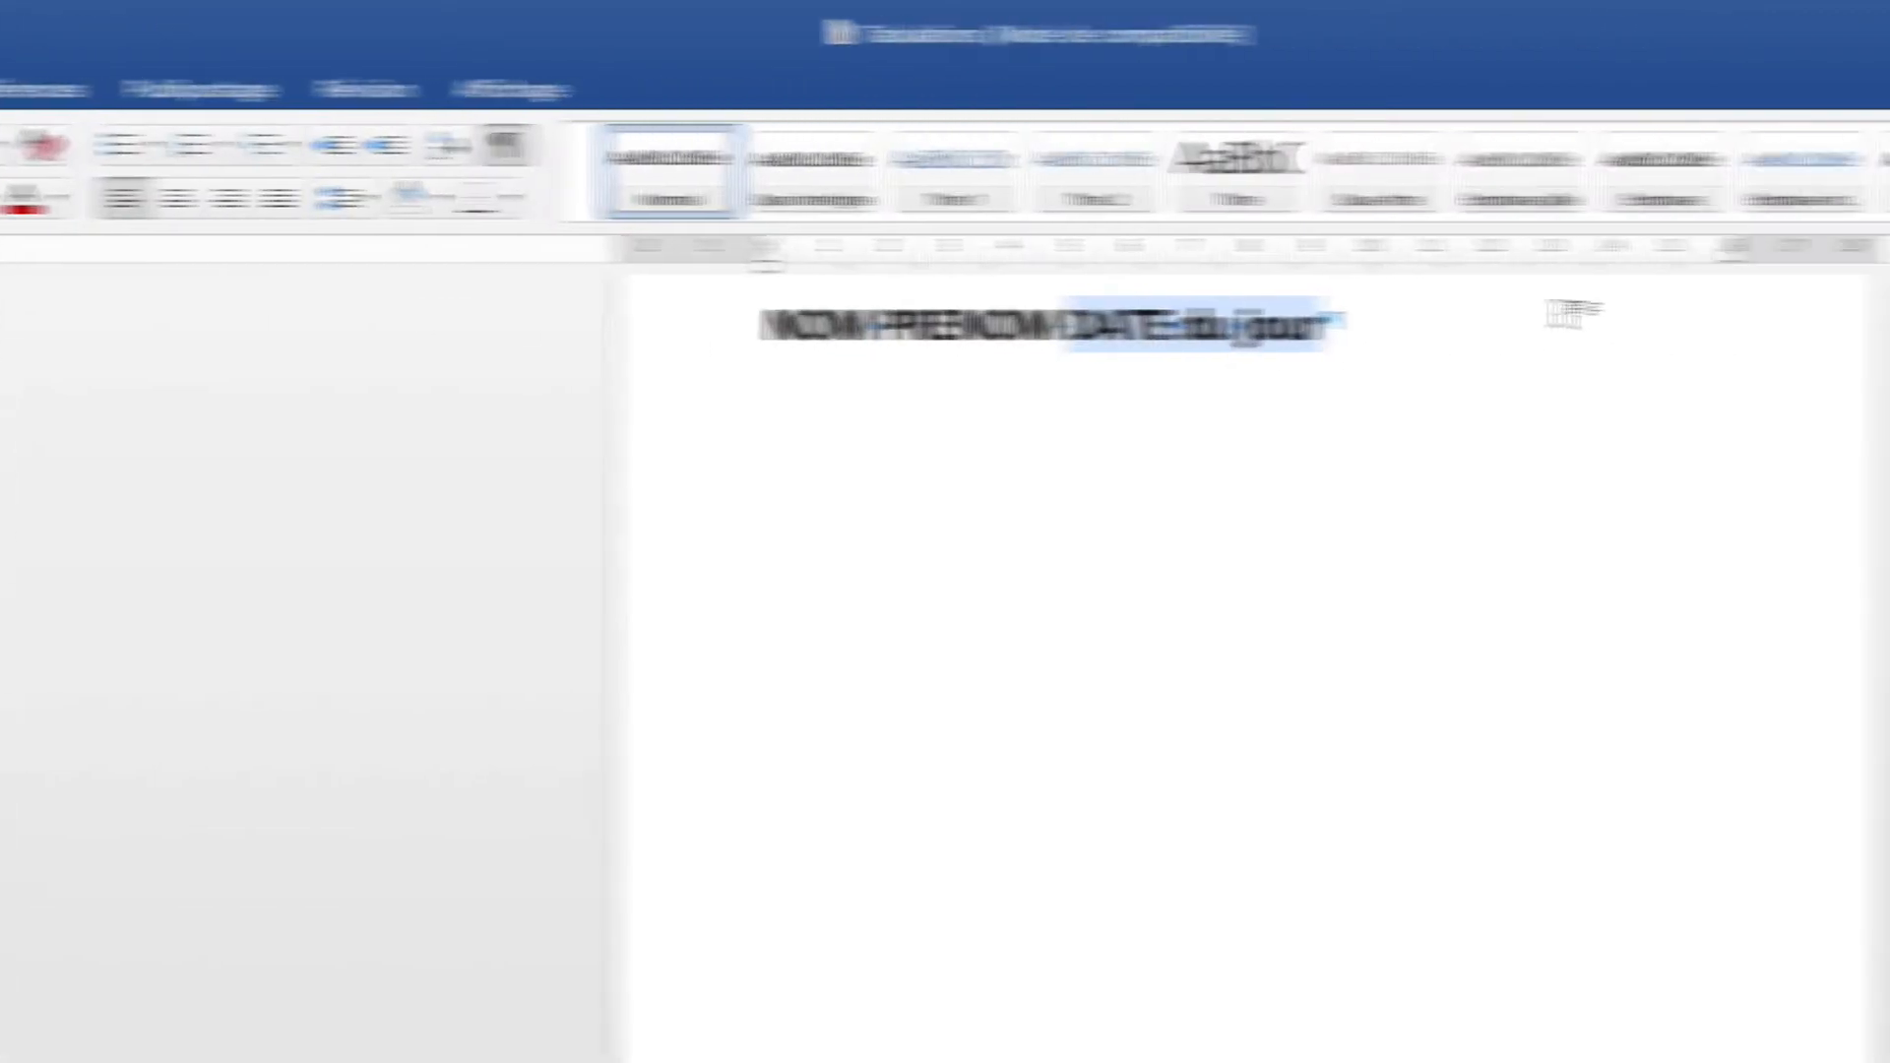
click(1220, 258)
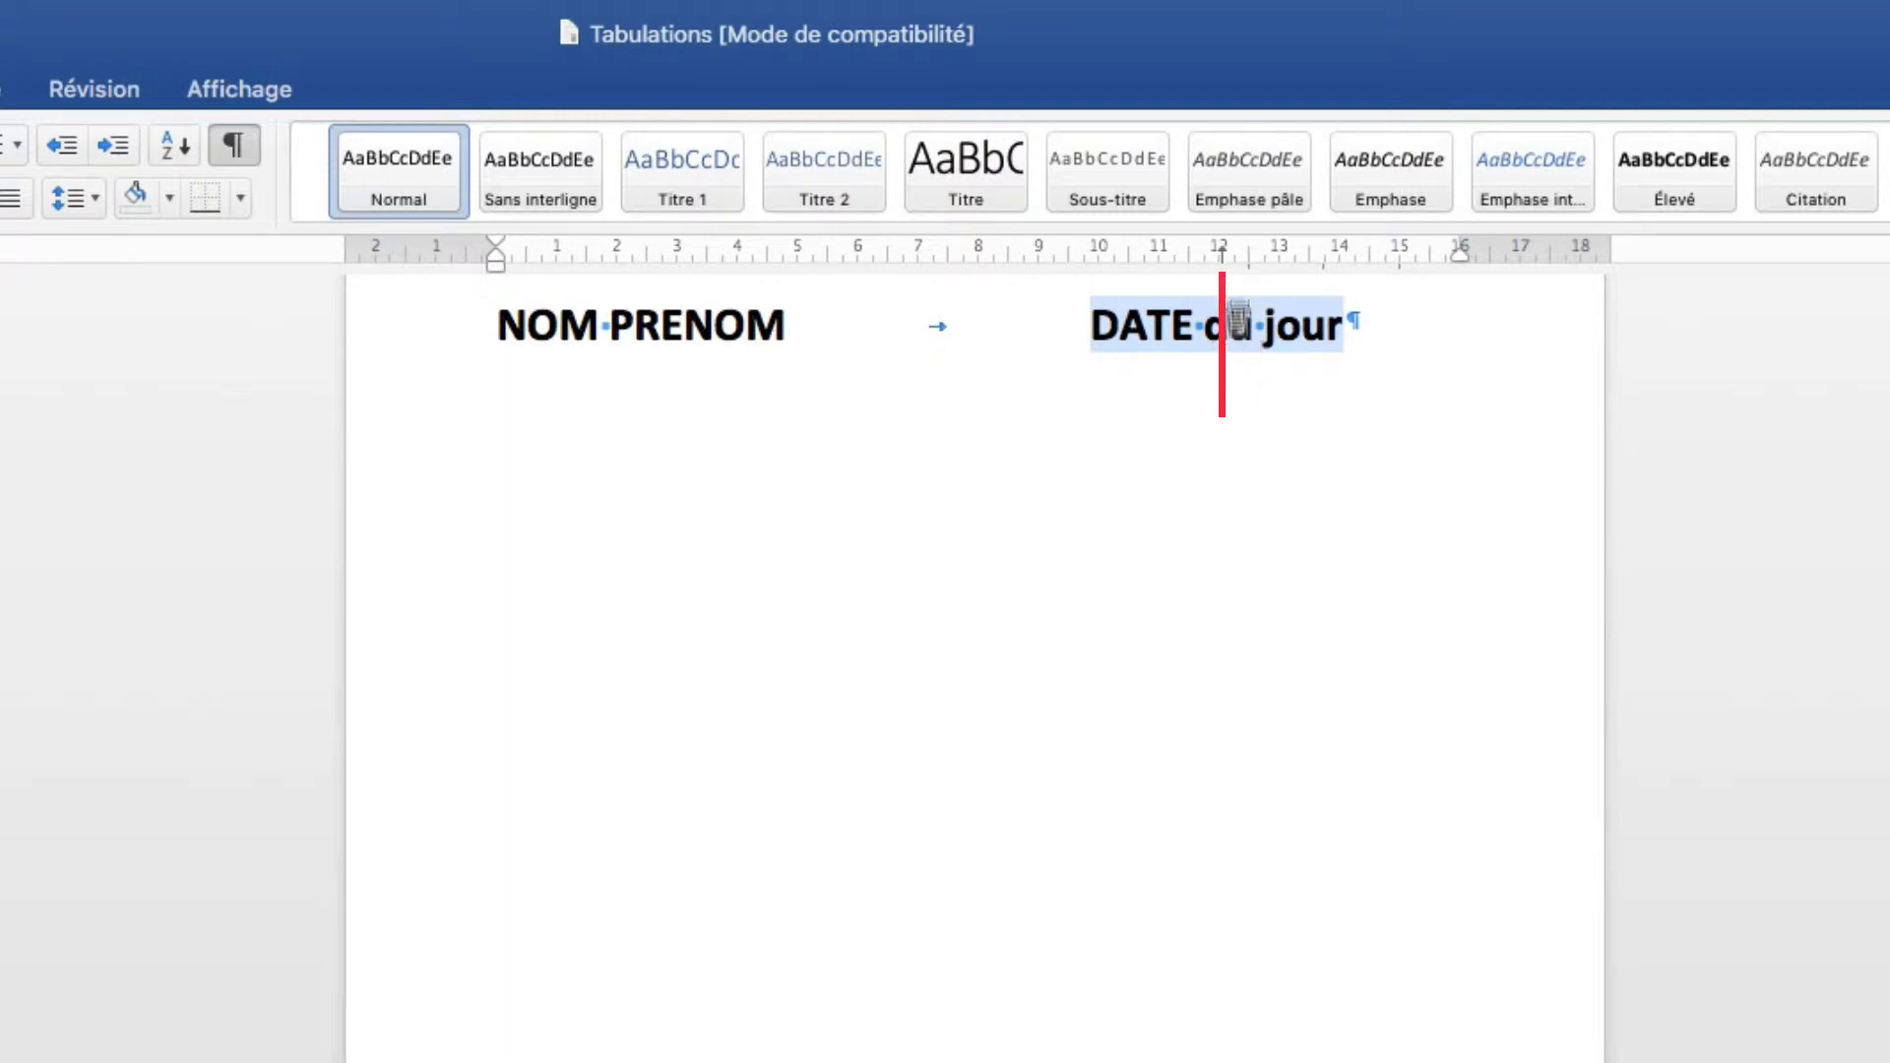
triple_click(1234, 353)
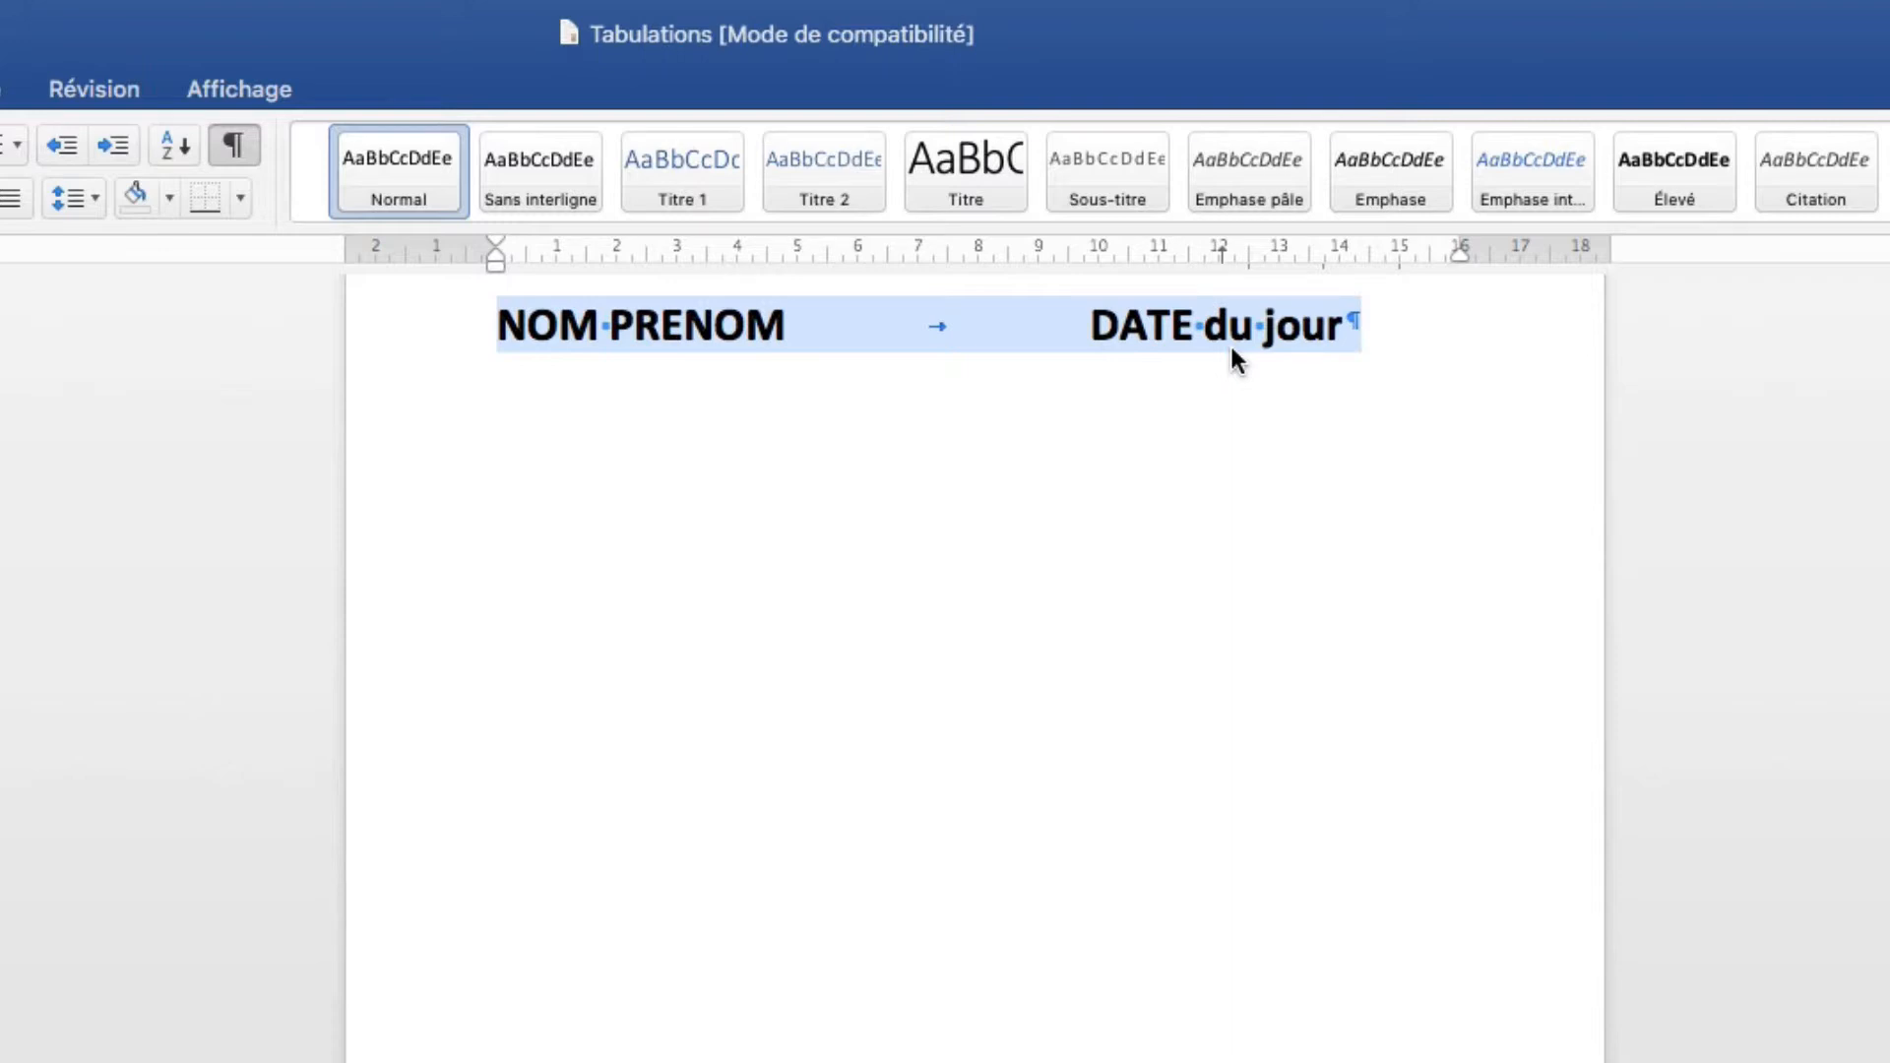
Delete the line, remove the 12 cm tab stop, and type NOM, PRENOM, TELEPHONE separated by tabs.
key(BackSpace)
drag(1219, 258, 1378, 354)
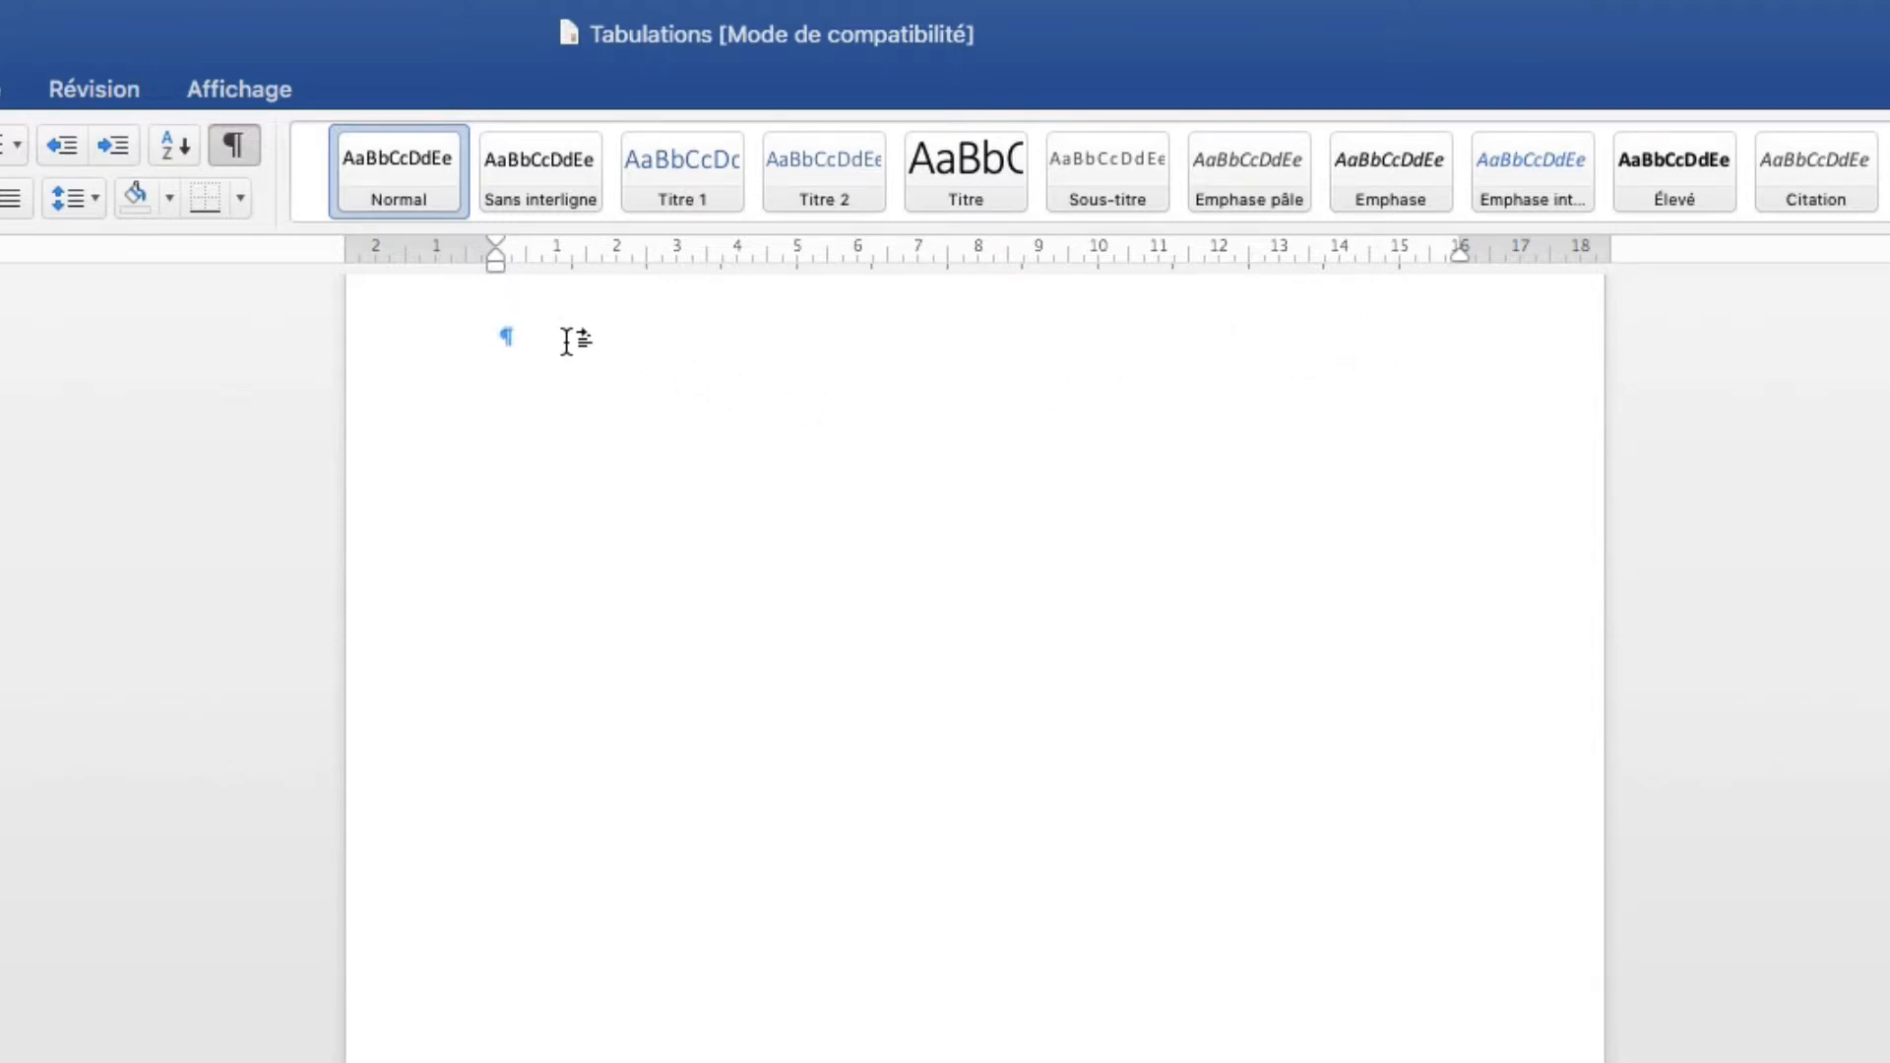
text(NOM)
key(Tab)
text(PR)
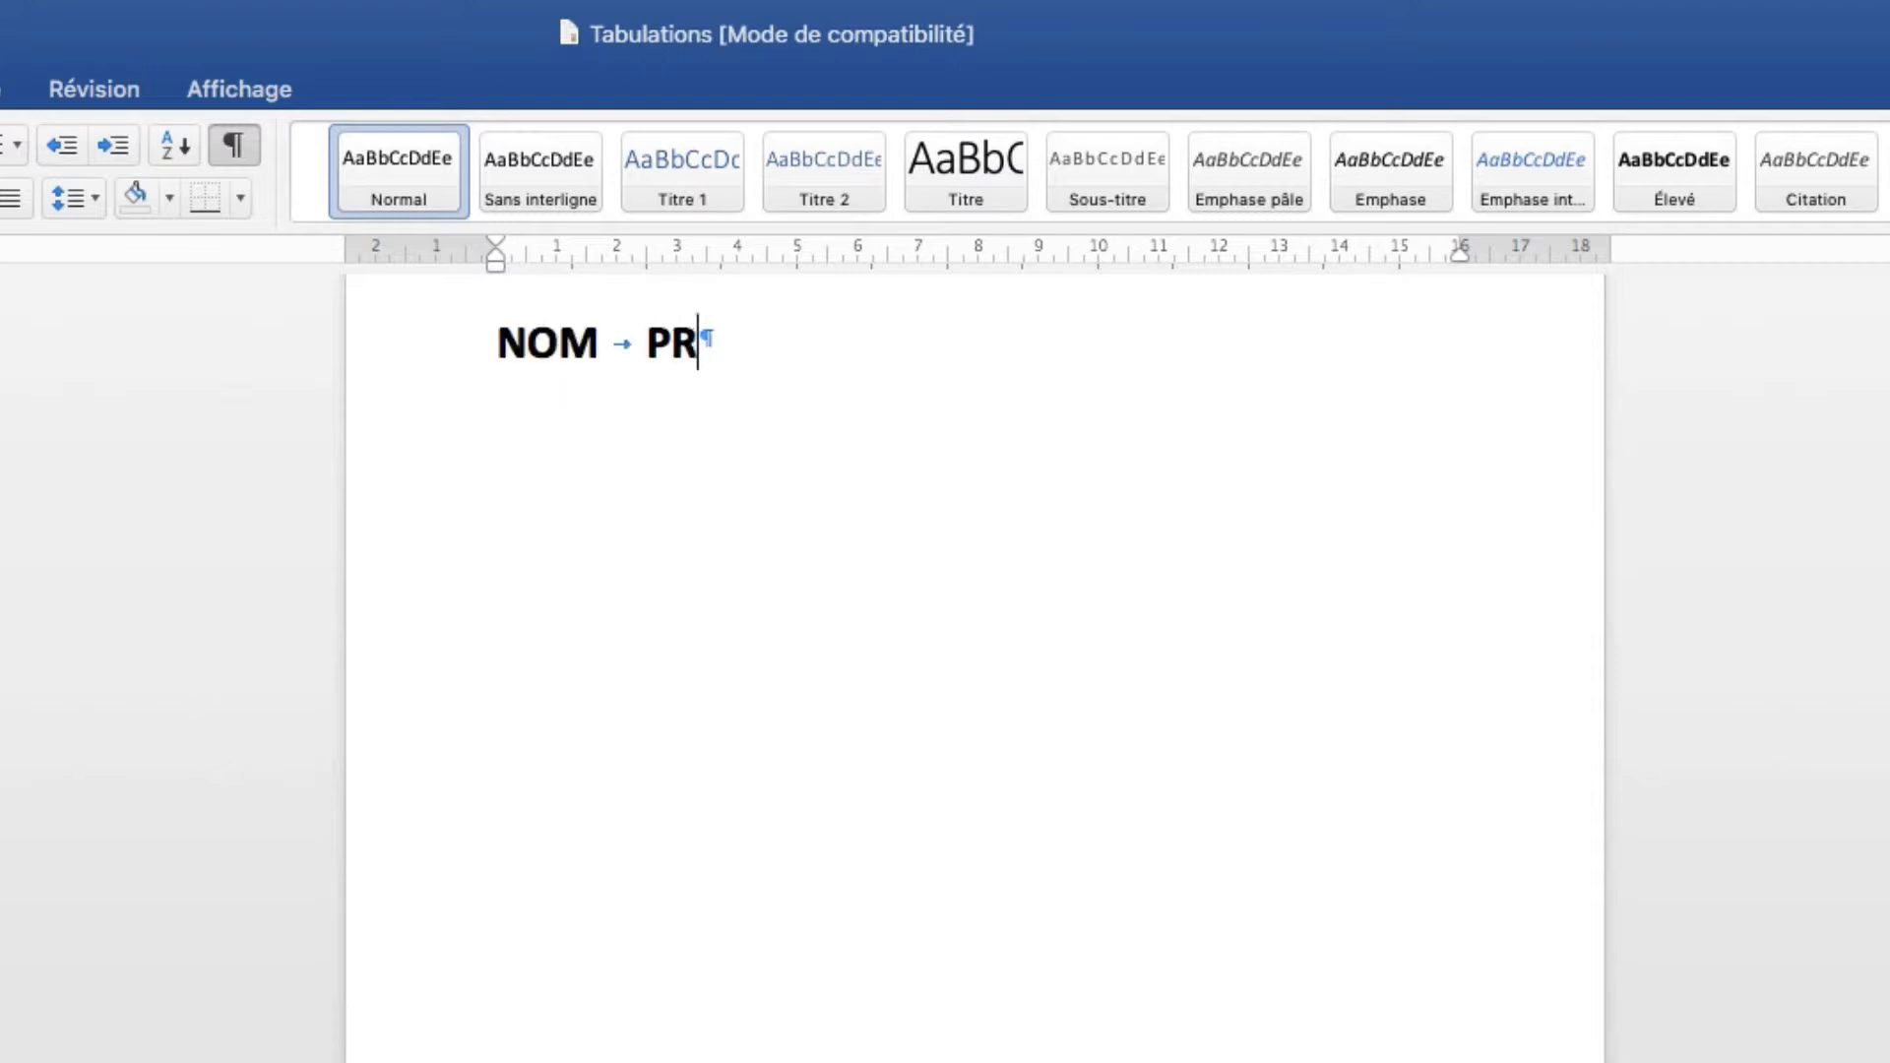
text(ENOM)
key(Tab)
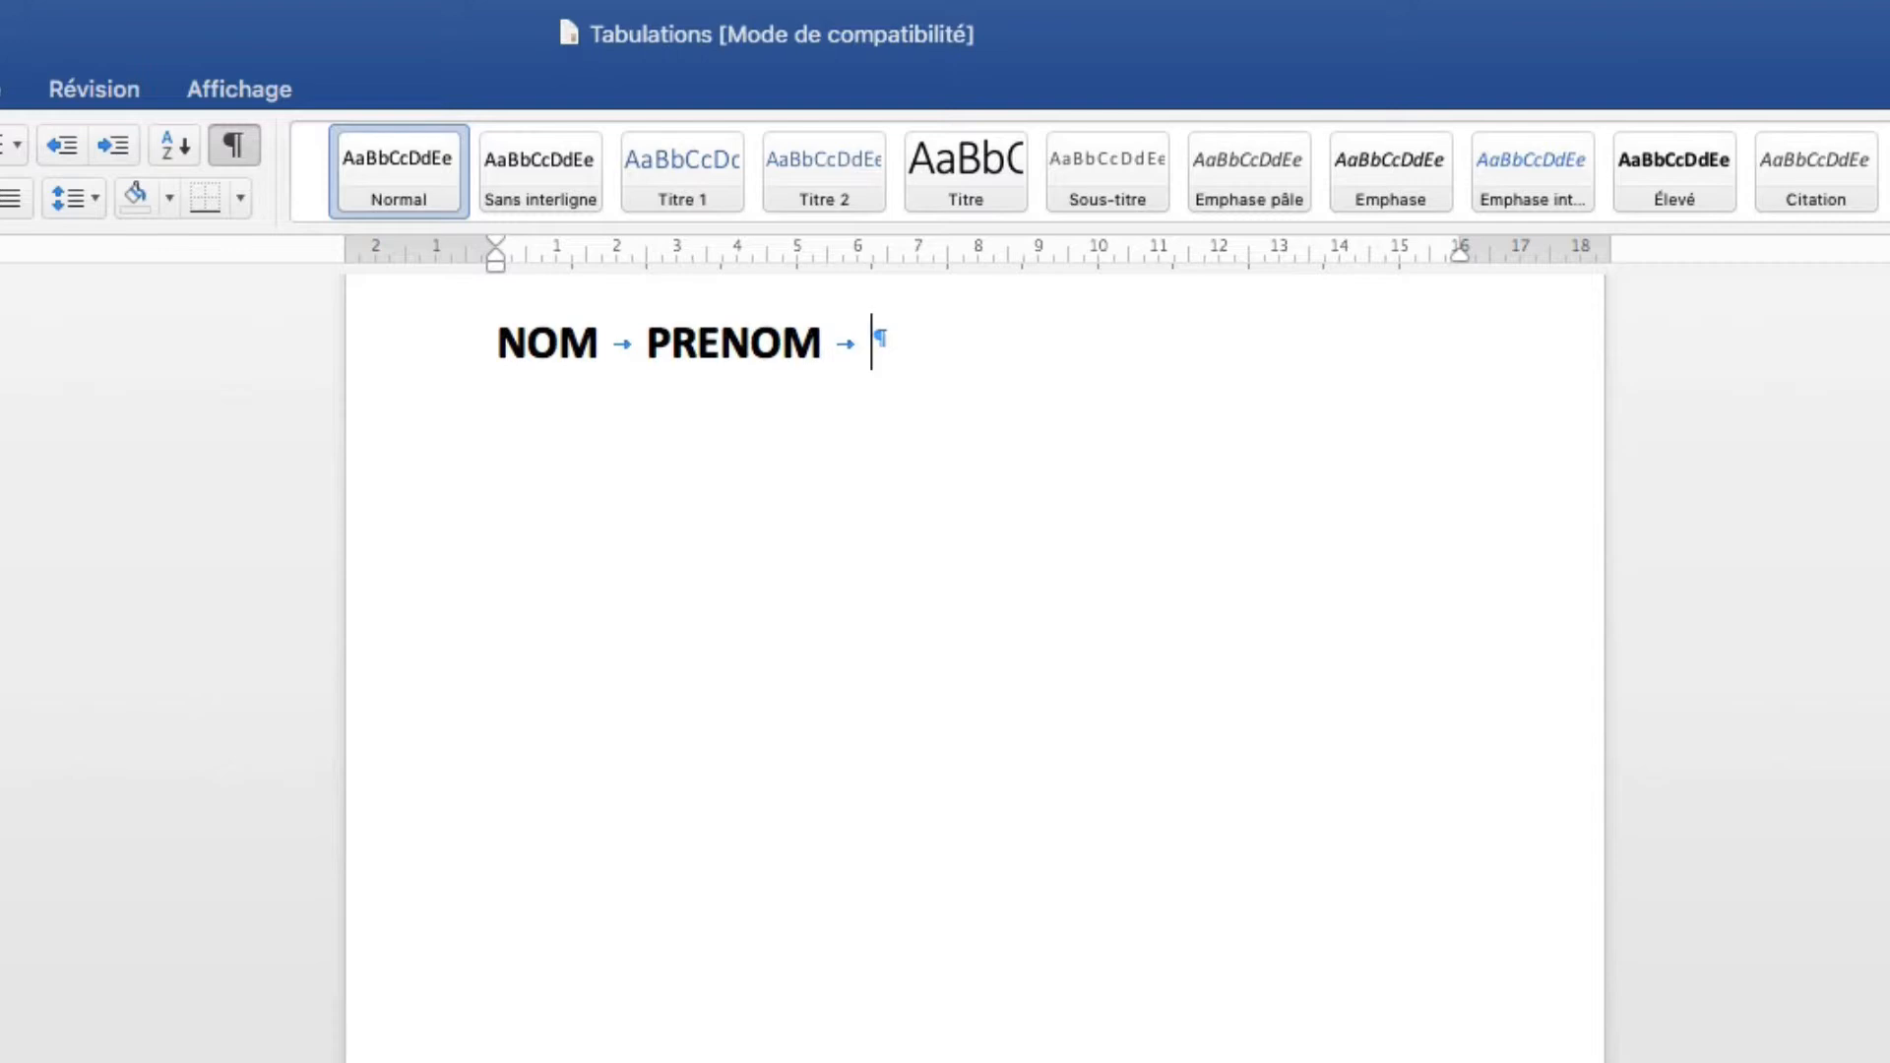
text(TELEPHONE)
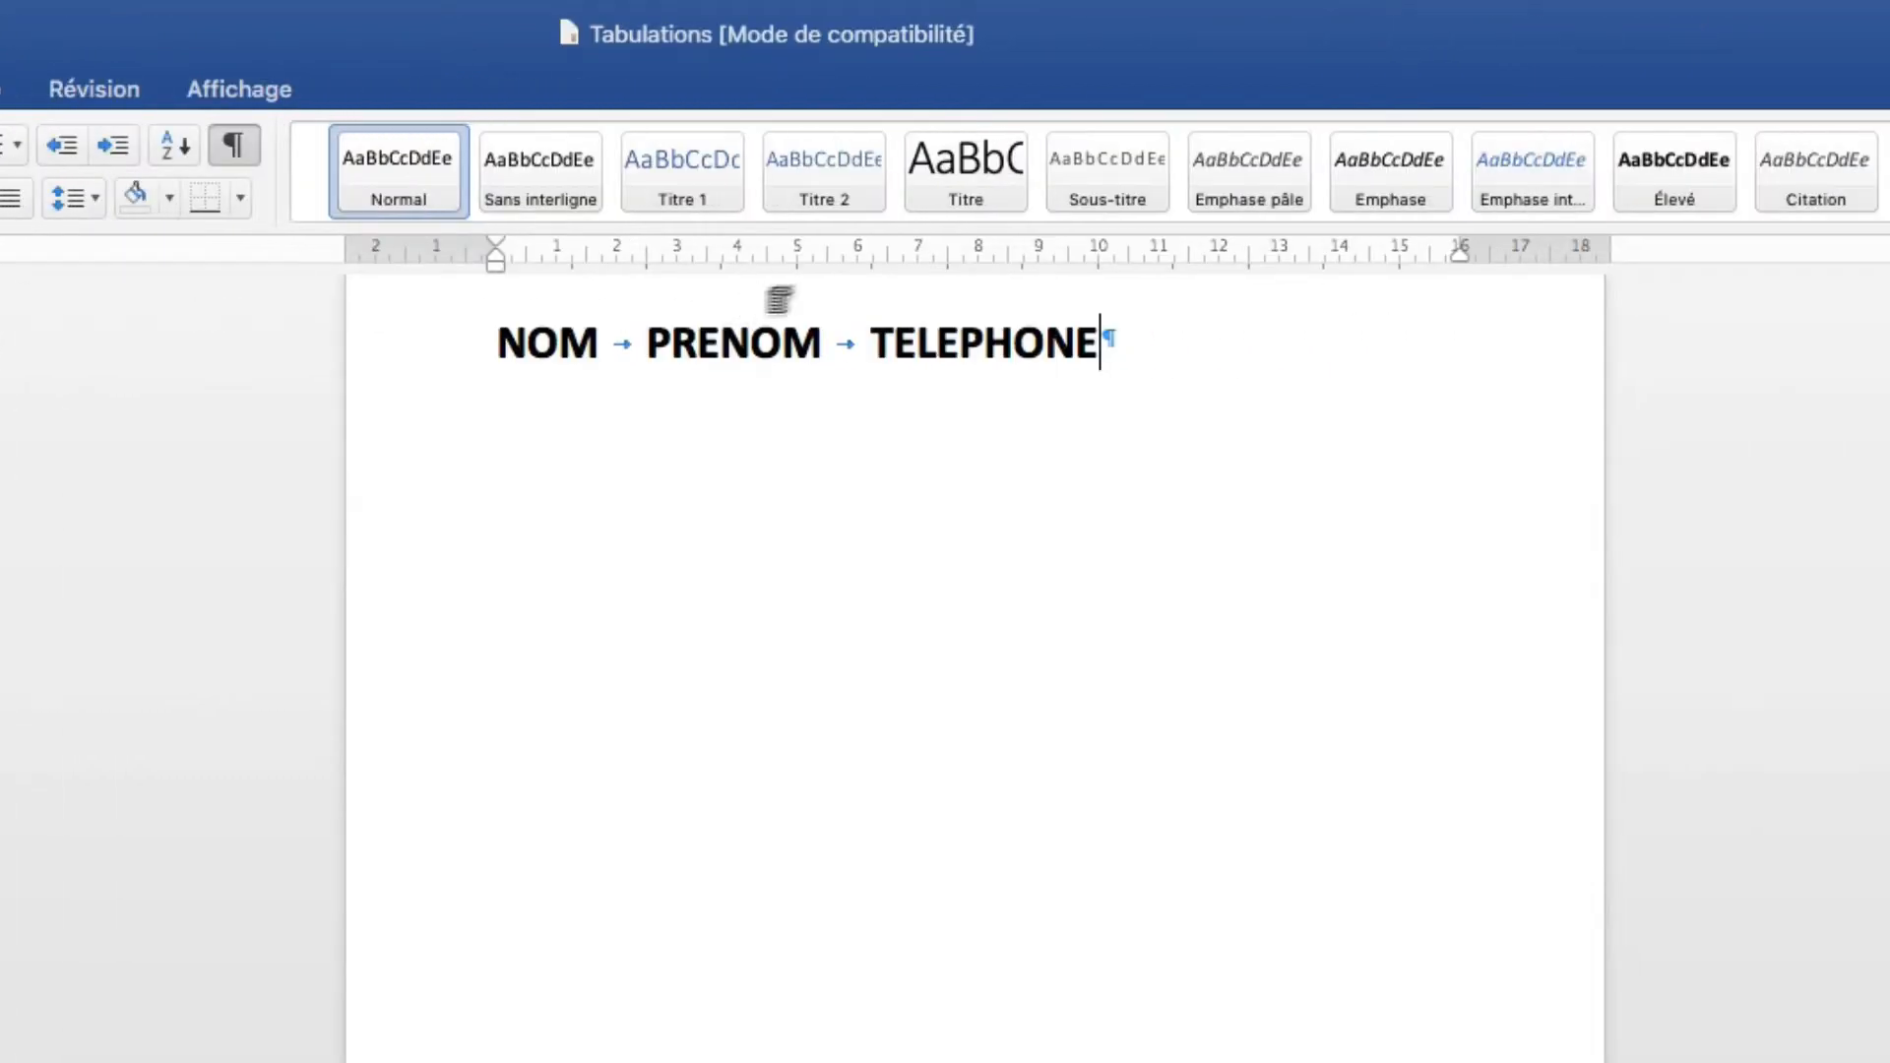
Add left tab stops at 6 cm and 12 cm, then start a new line below the headings.
click(857, 254)
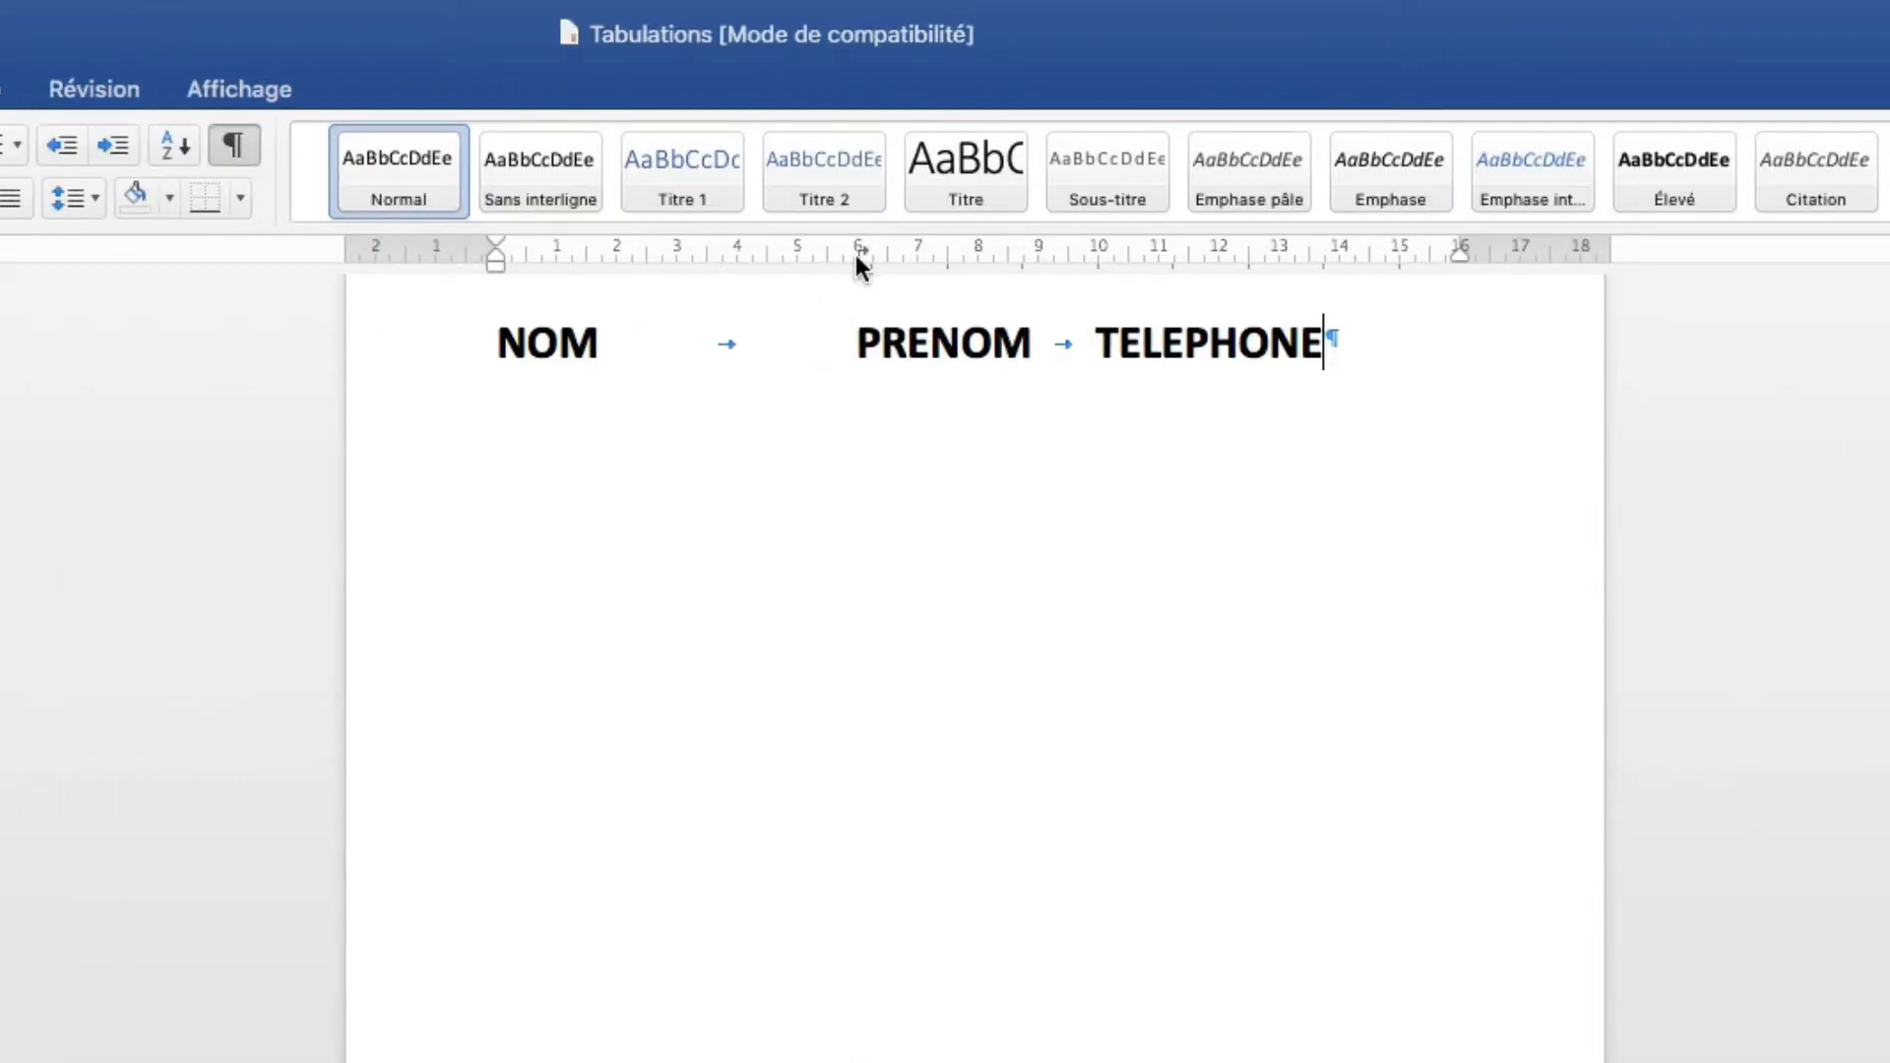
click(1219, 255)
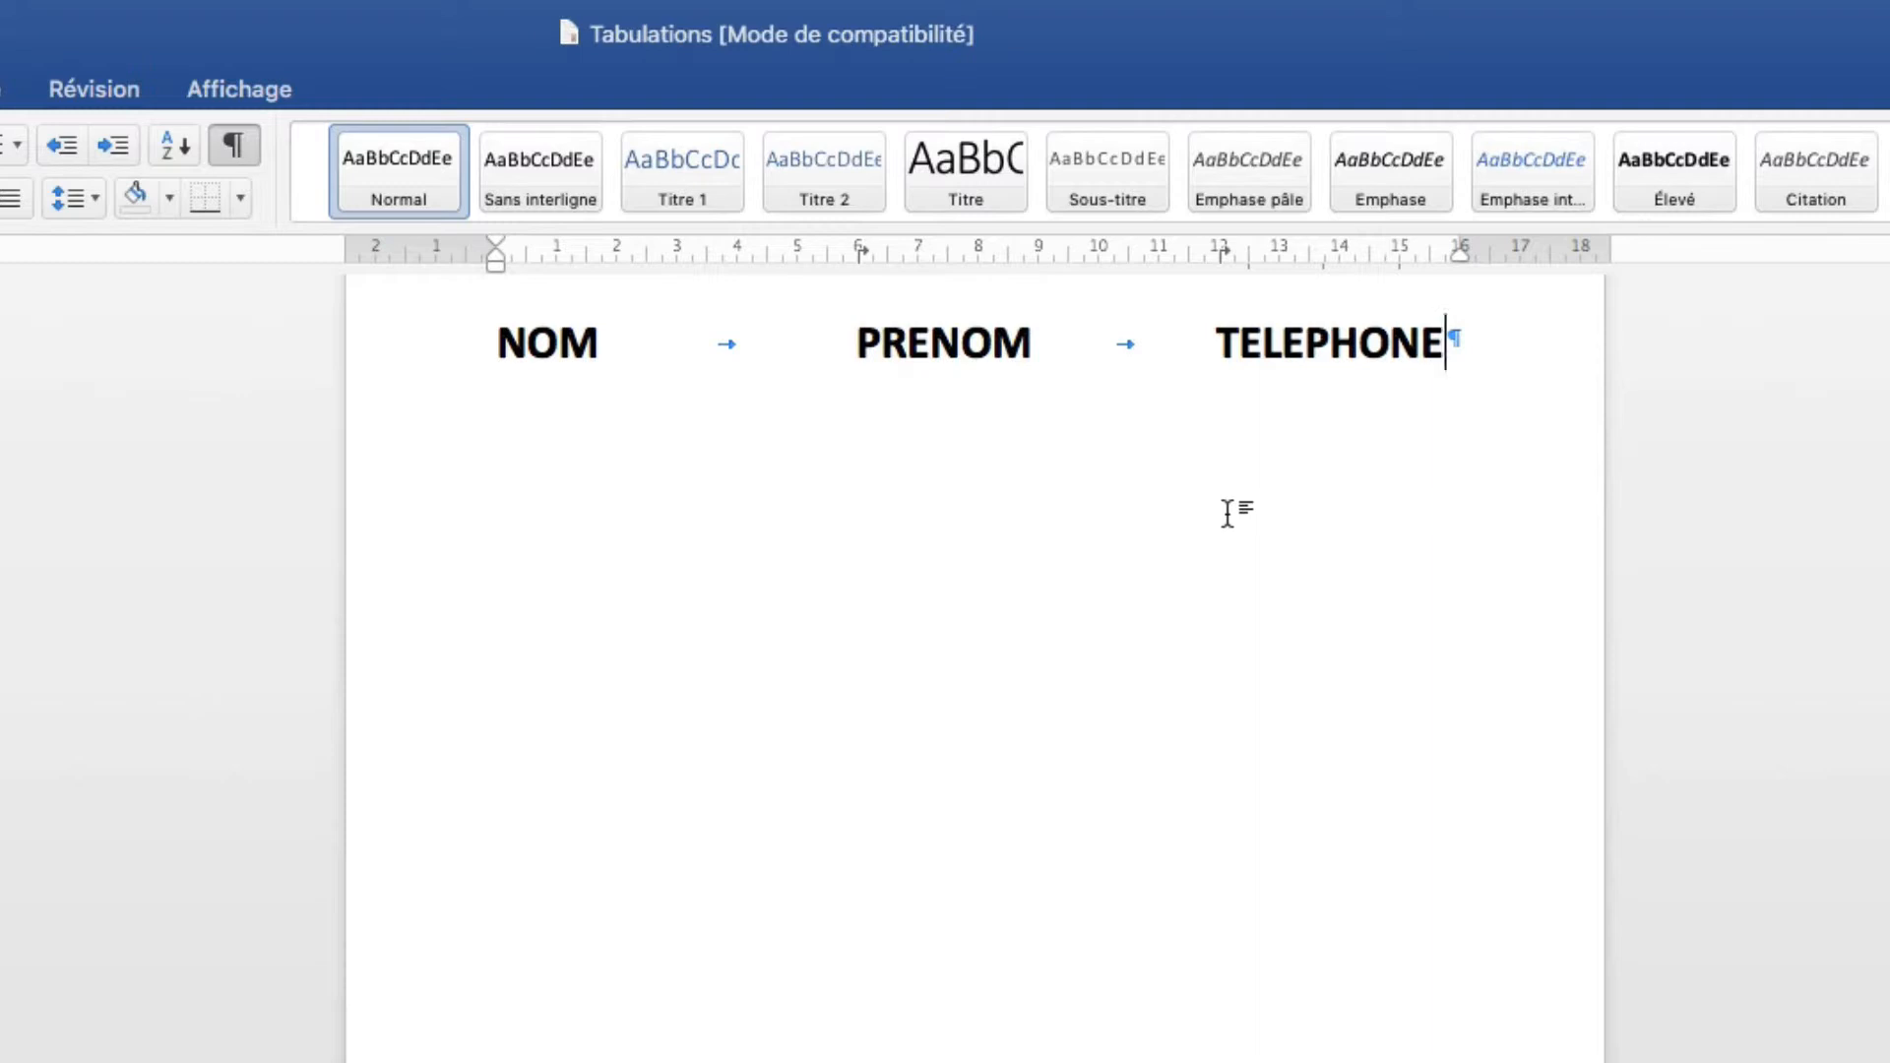
key(Return)
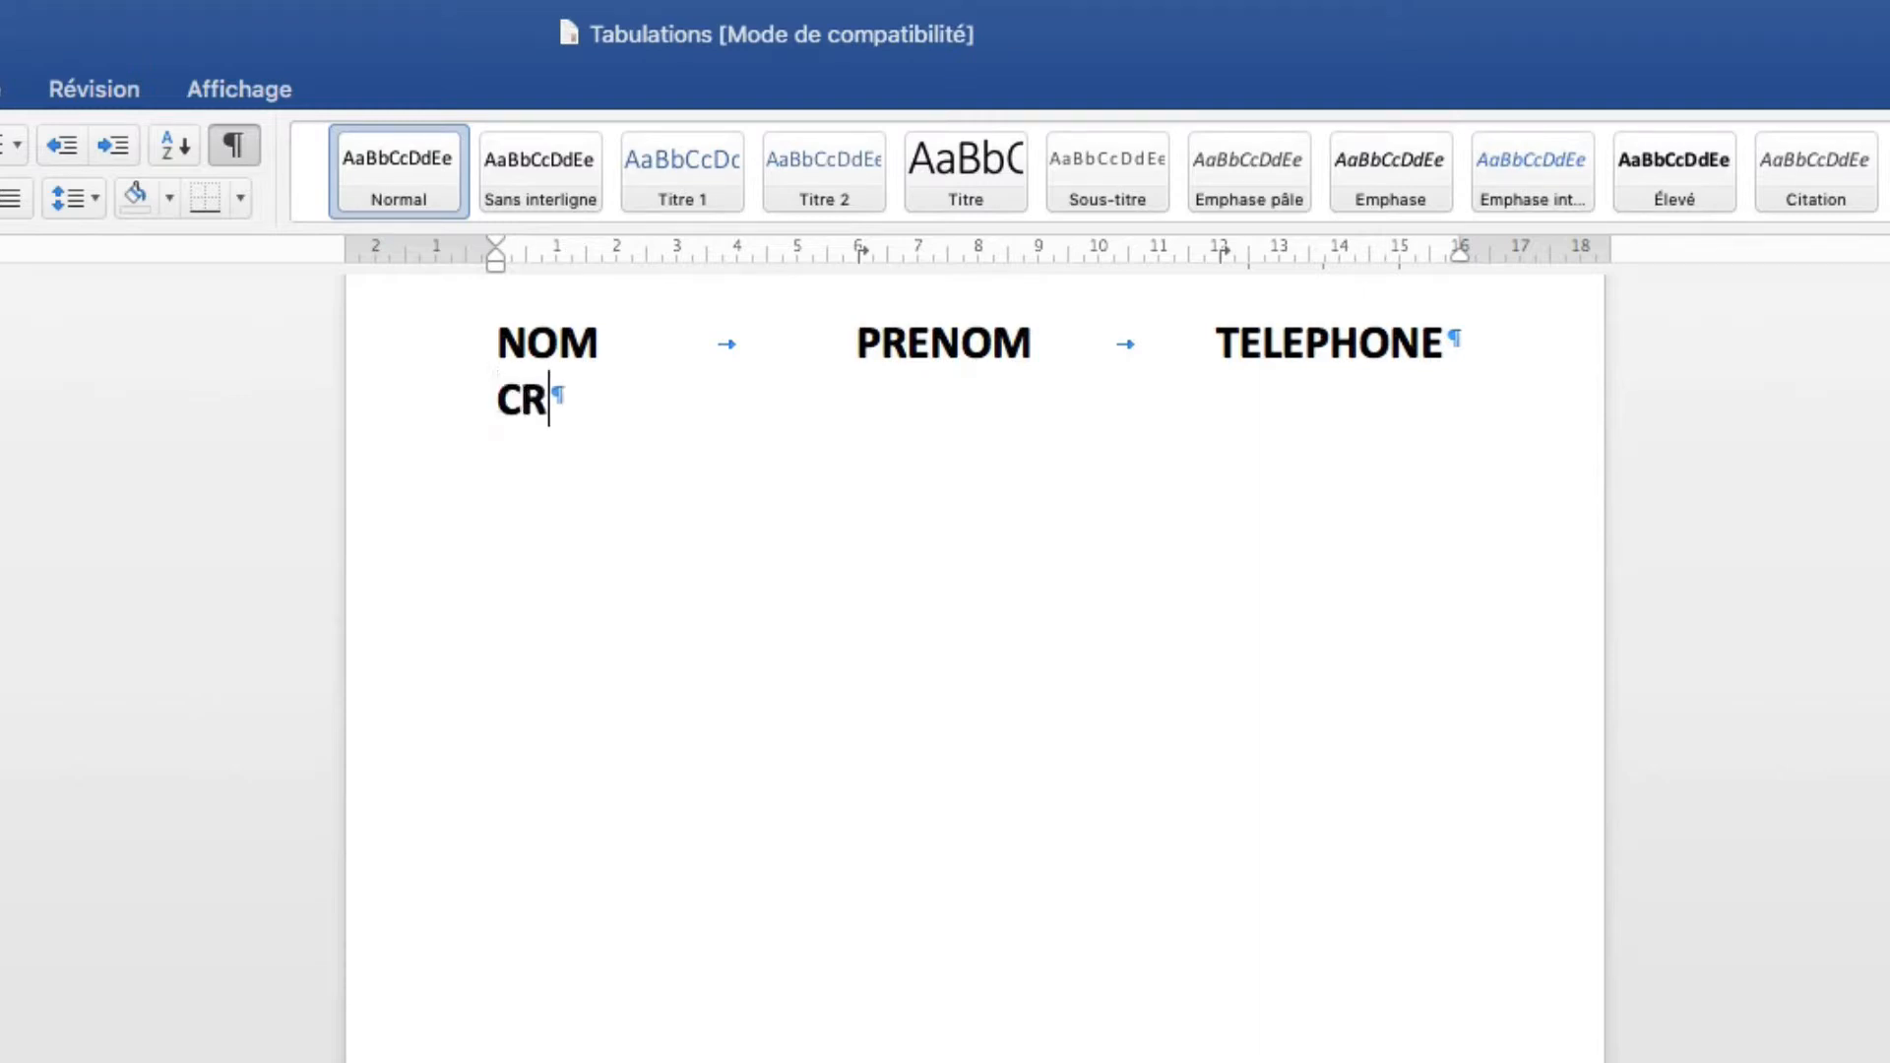
Enter the first row: a surname, first name and phone number separated by tabs.
key(Tab)
key(Tab)
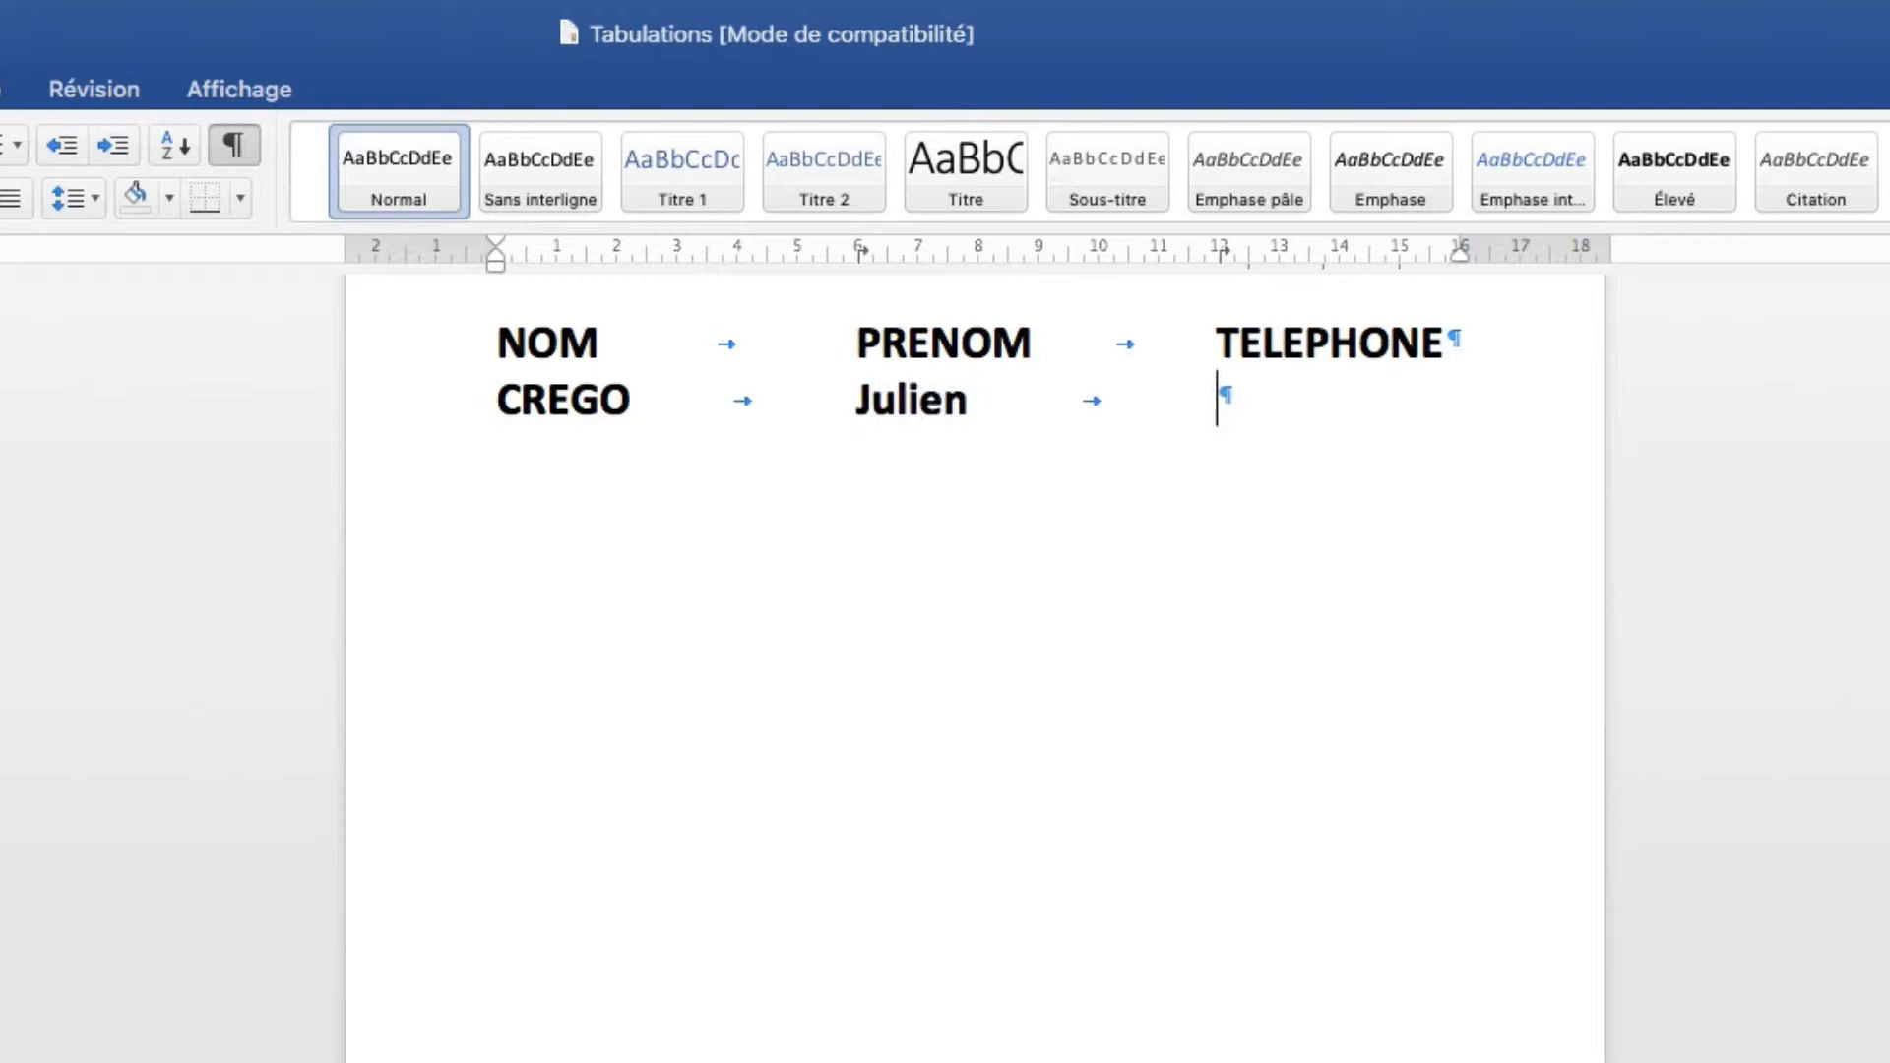
text(0606060606)
key(Return)
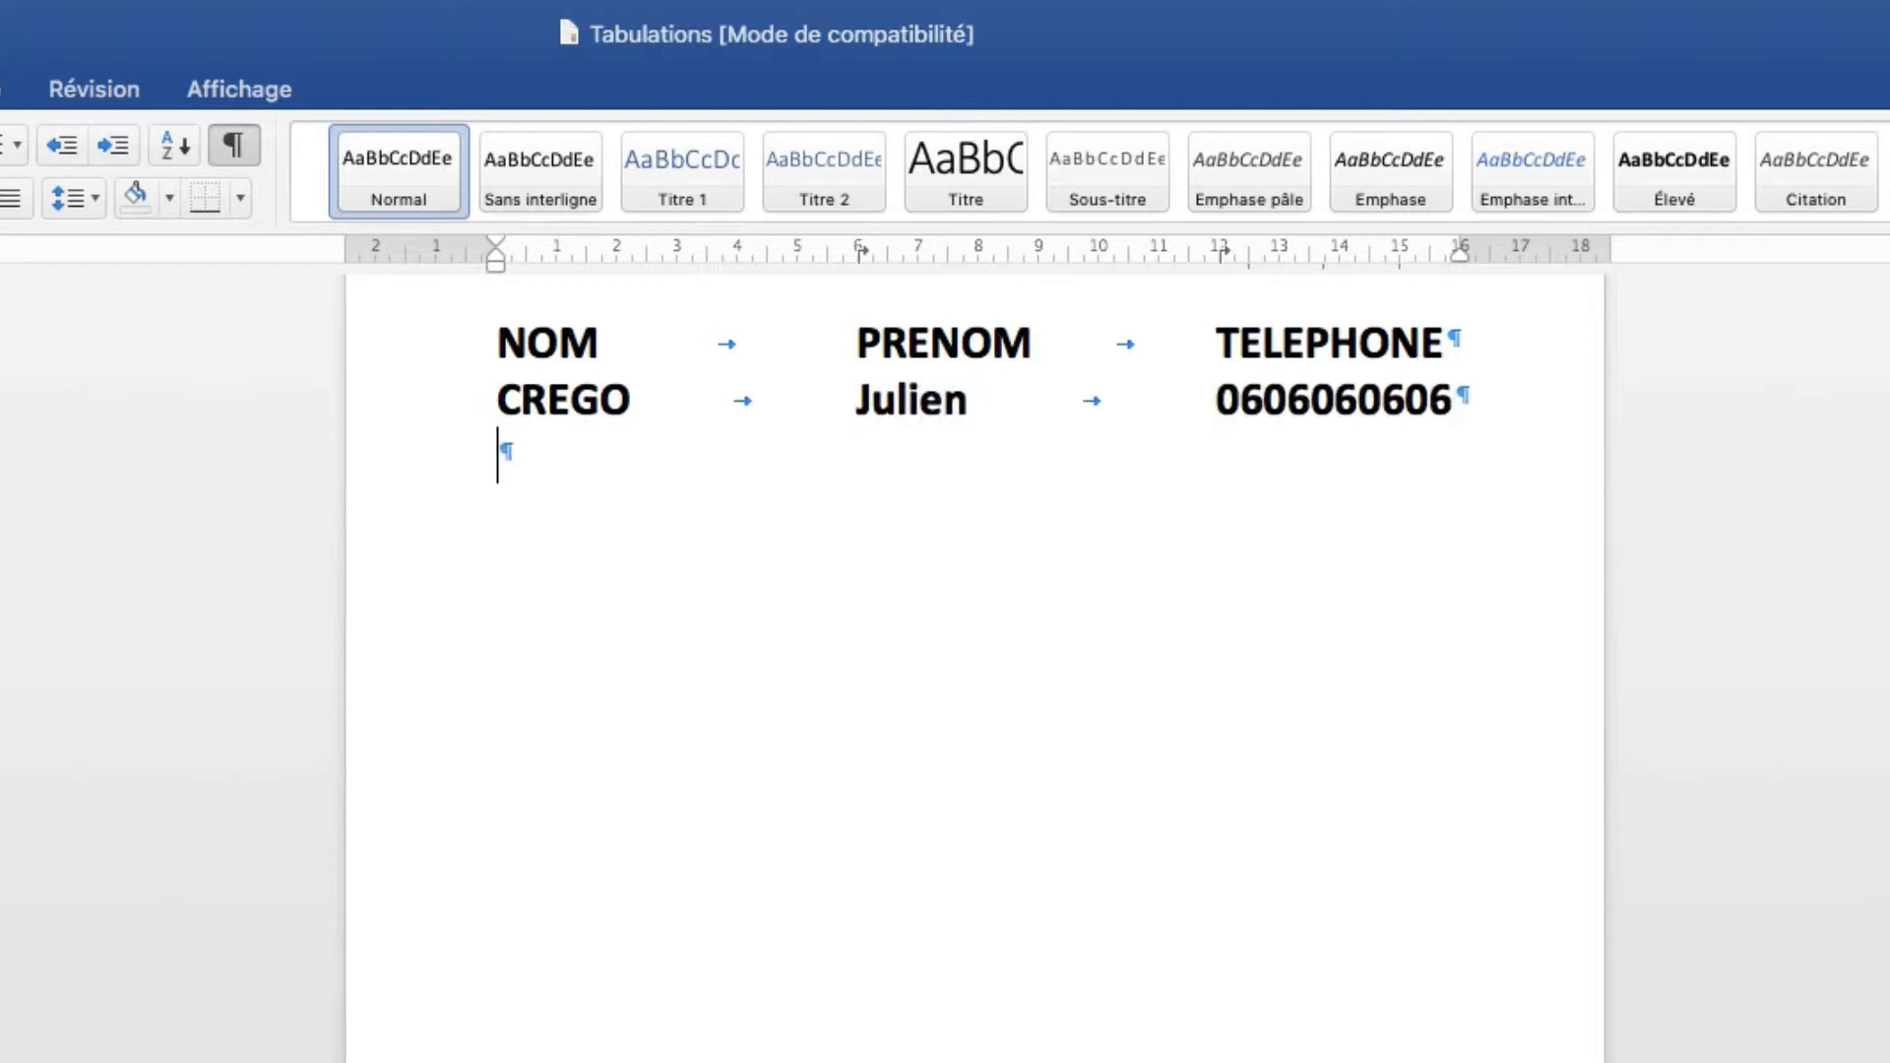
Enter a second row with the same surname, first name and phone number.
key(Tab)
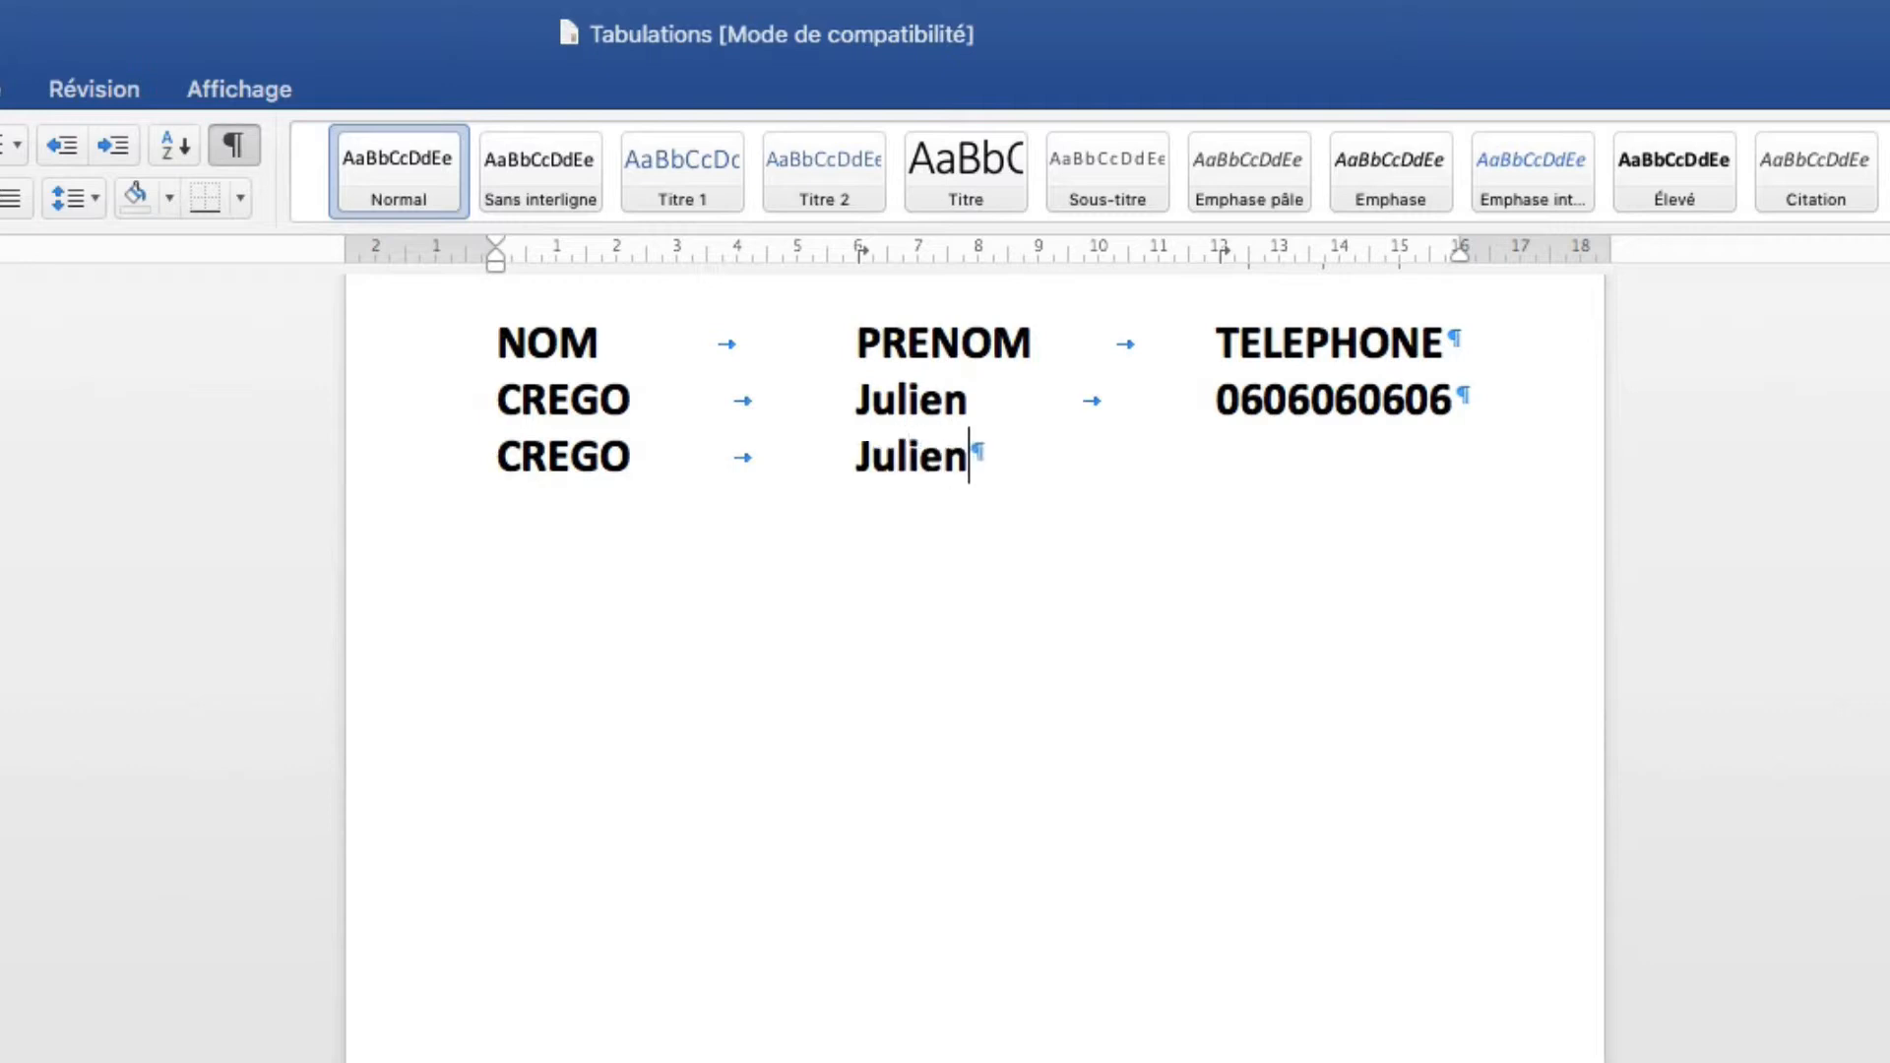
key(Tab)
text(0606060606)
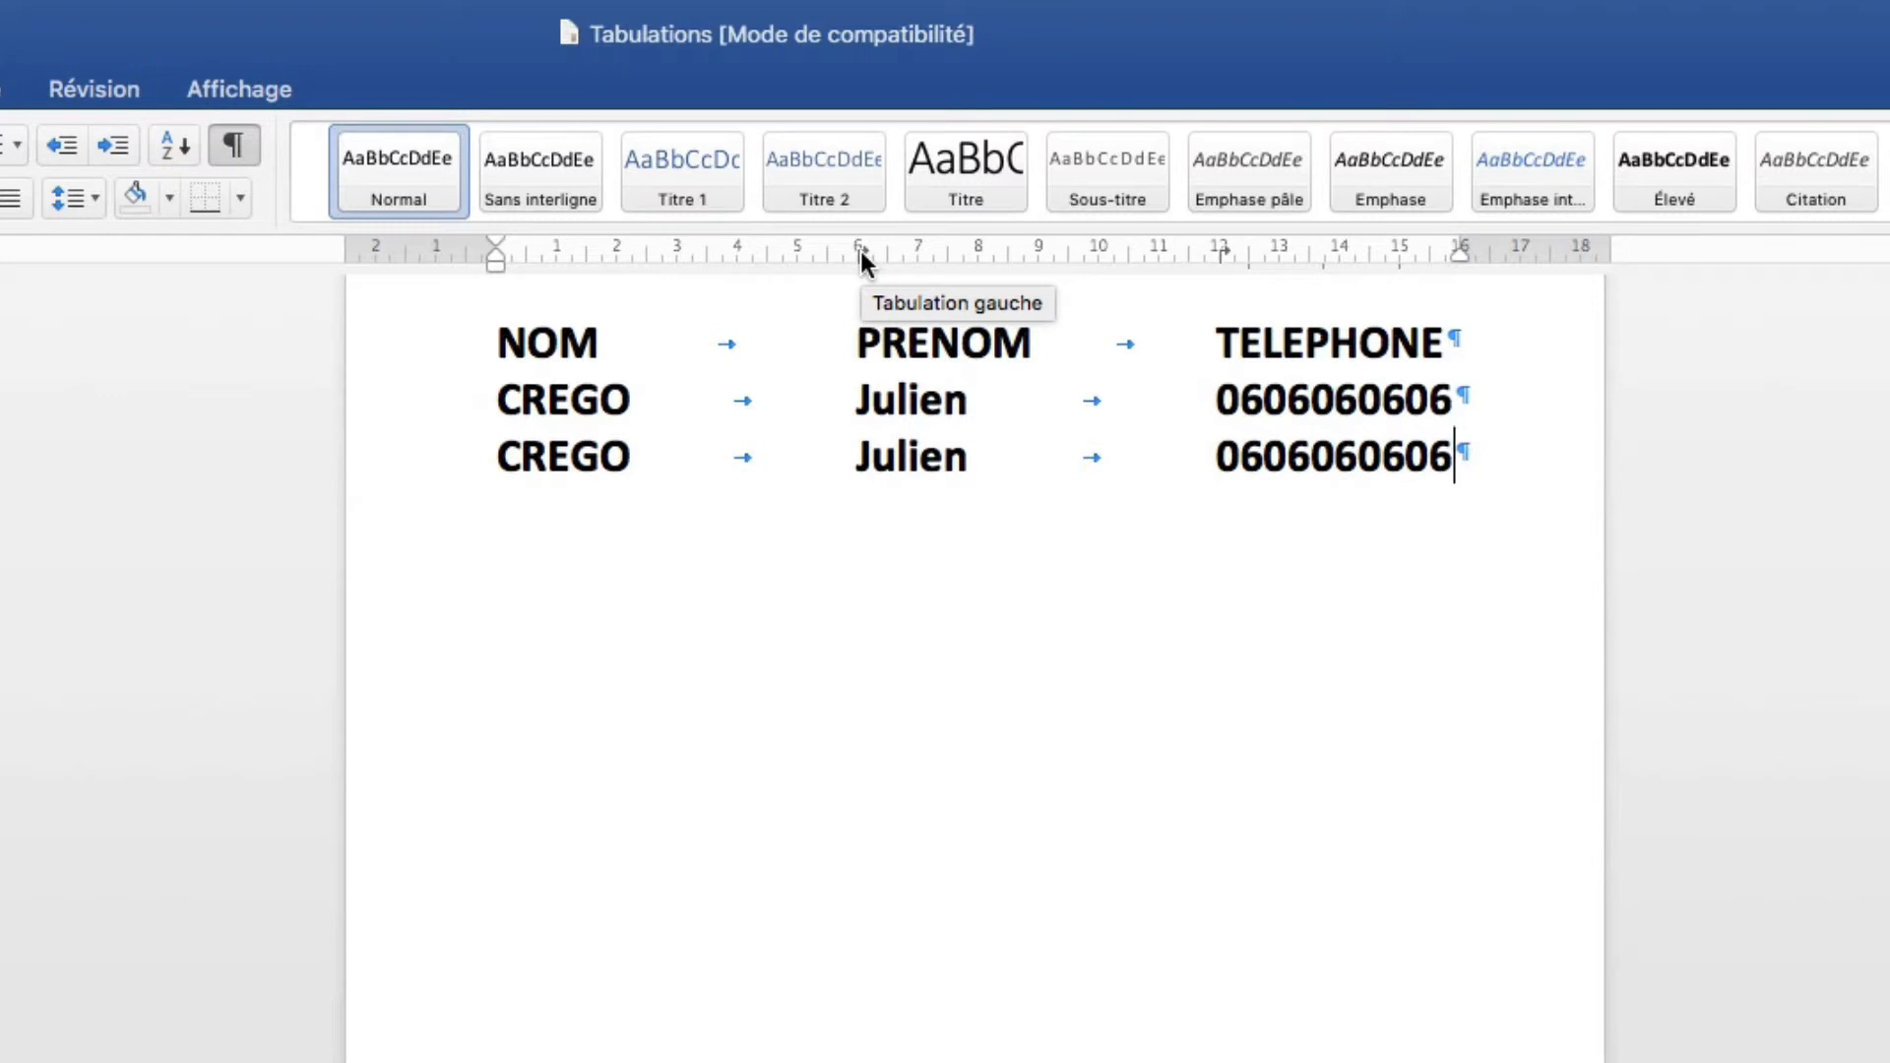
For the three lines, replace the 6 cm tab stop with a centre tab stop at 7 cm.
click(884, 344)
drag(884, 347, 953, 455)
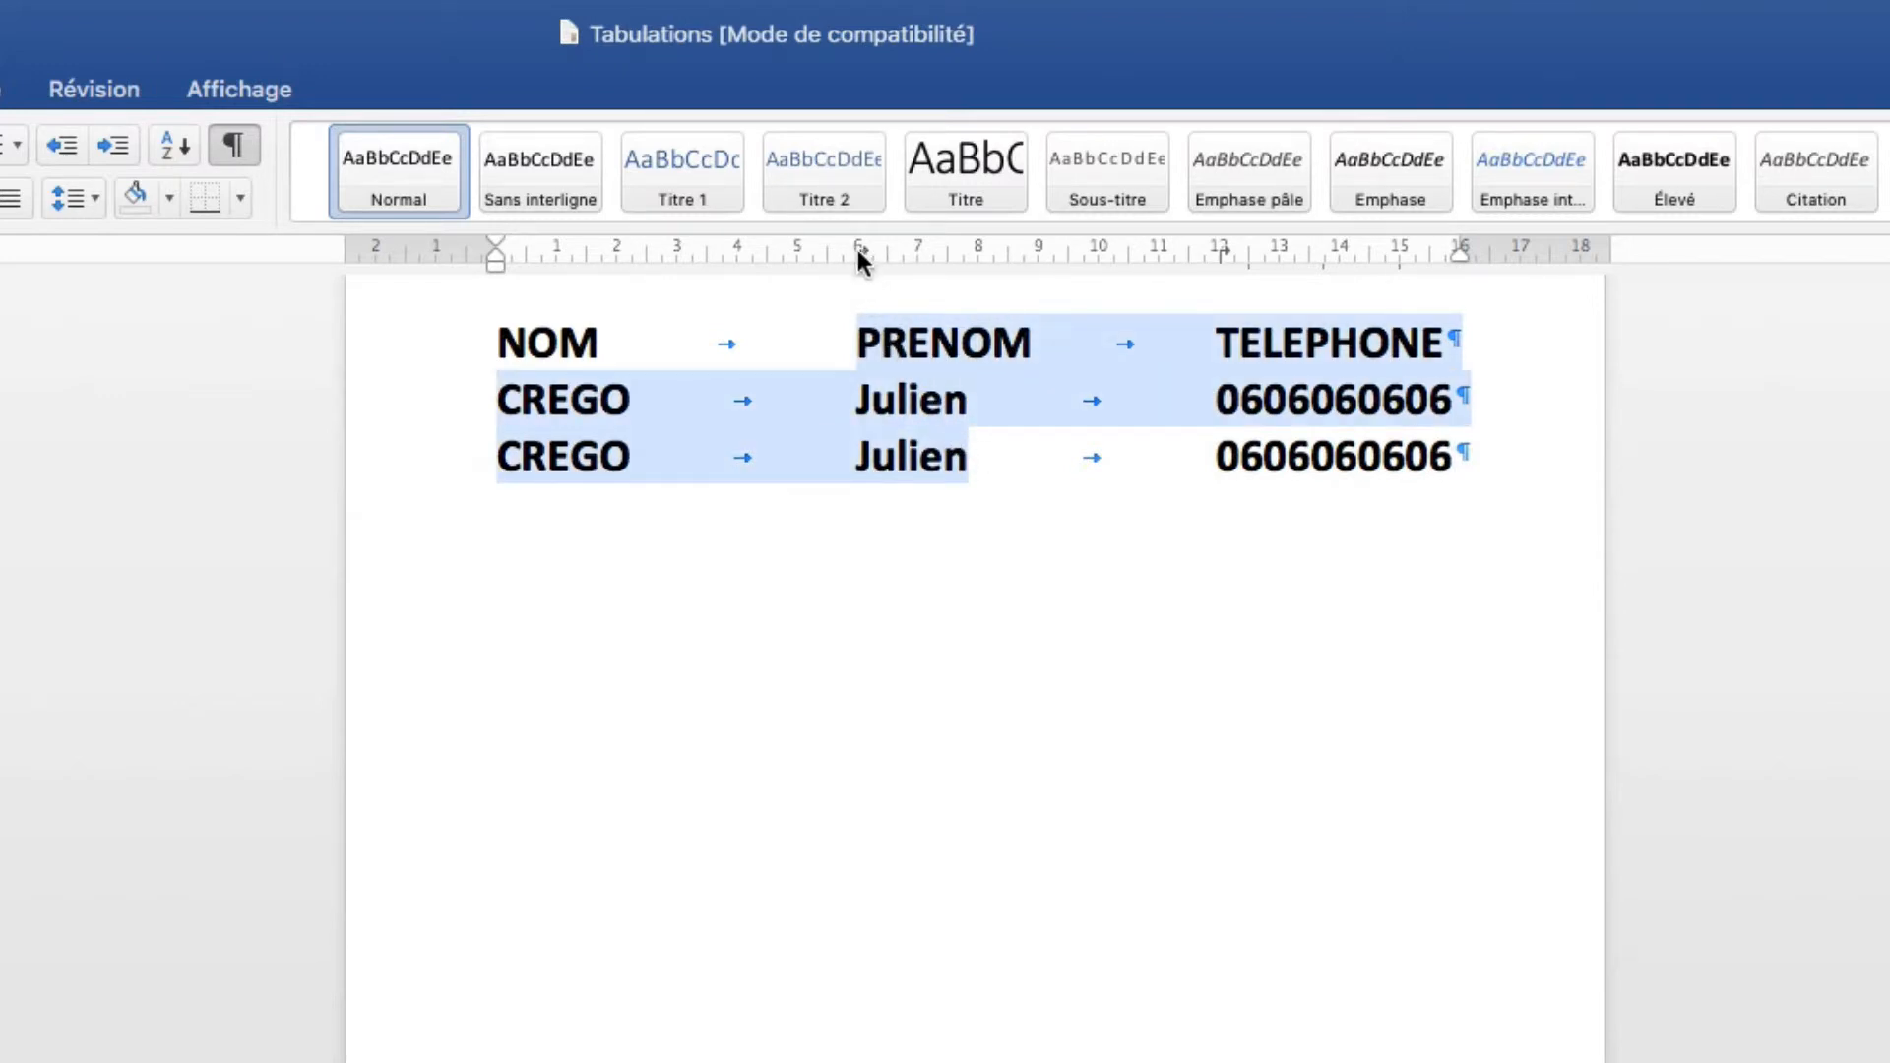
drag(858, 250, 930, 473)
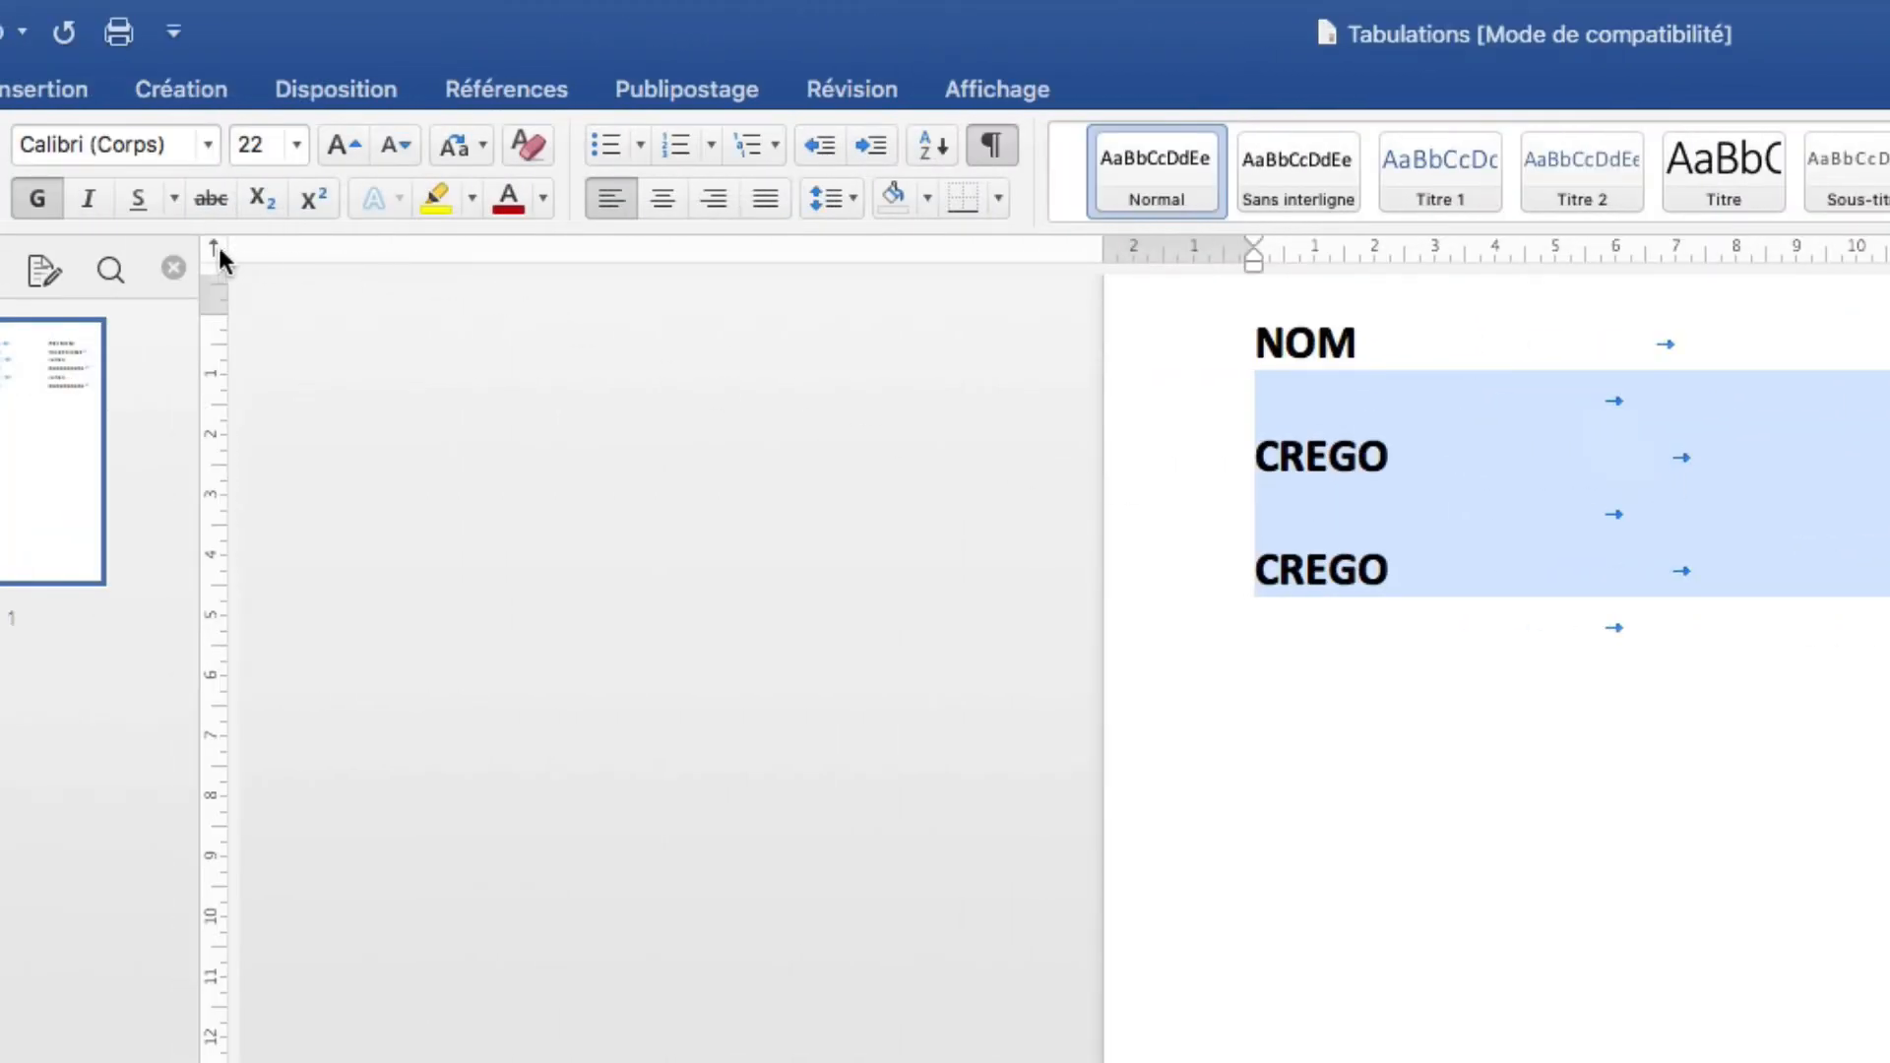
click(215, 248)
click(215, 248)
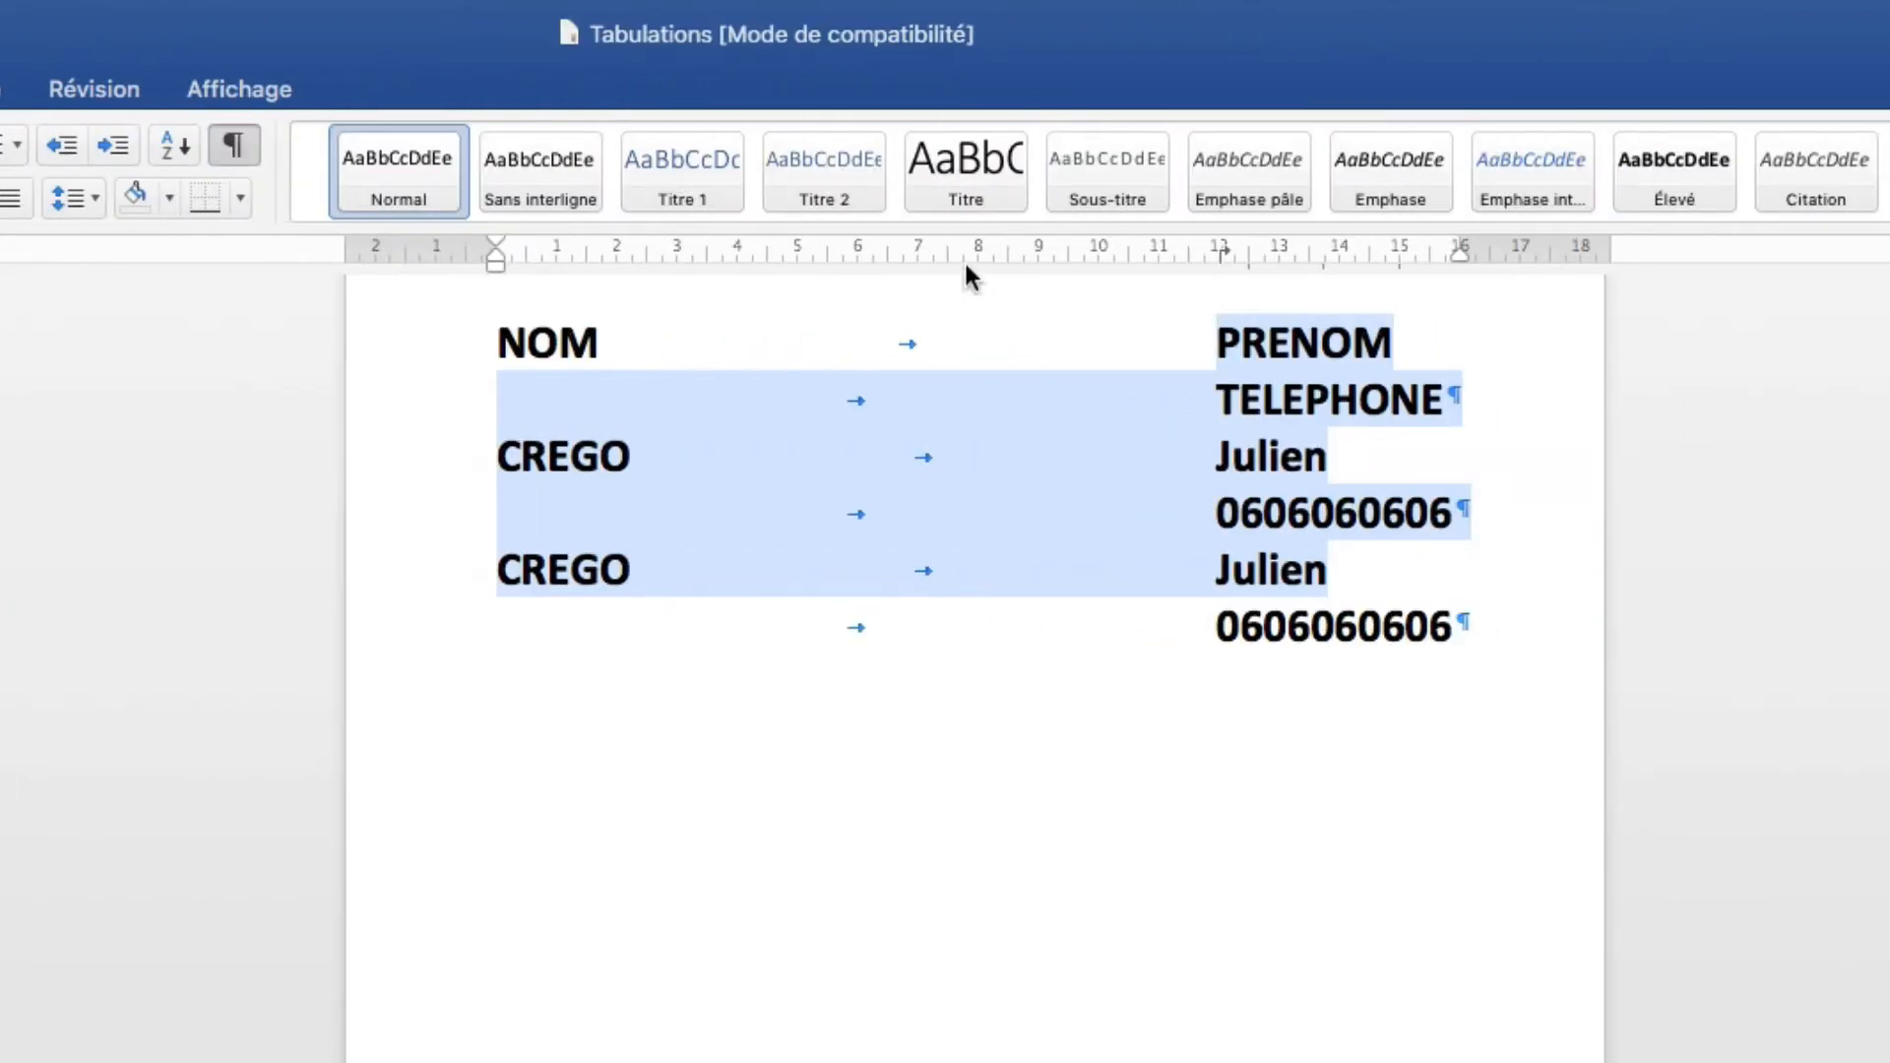
click(918, 250)
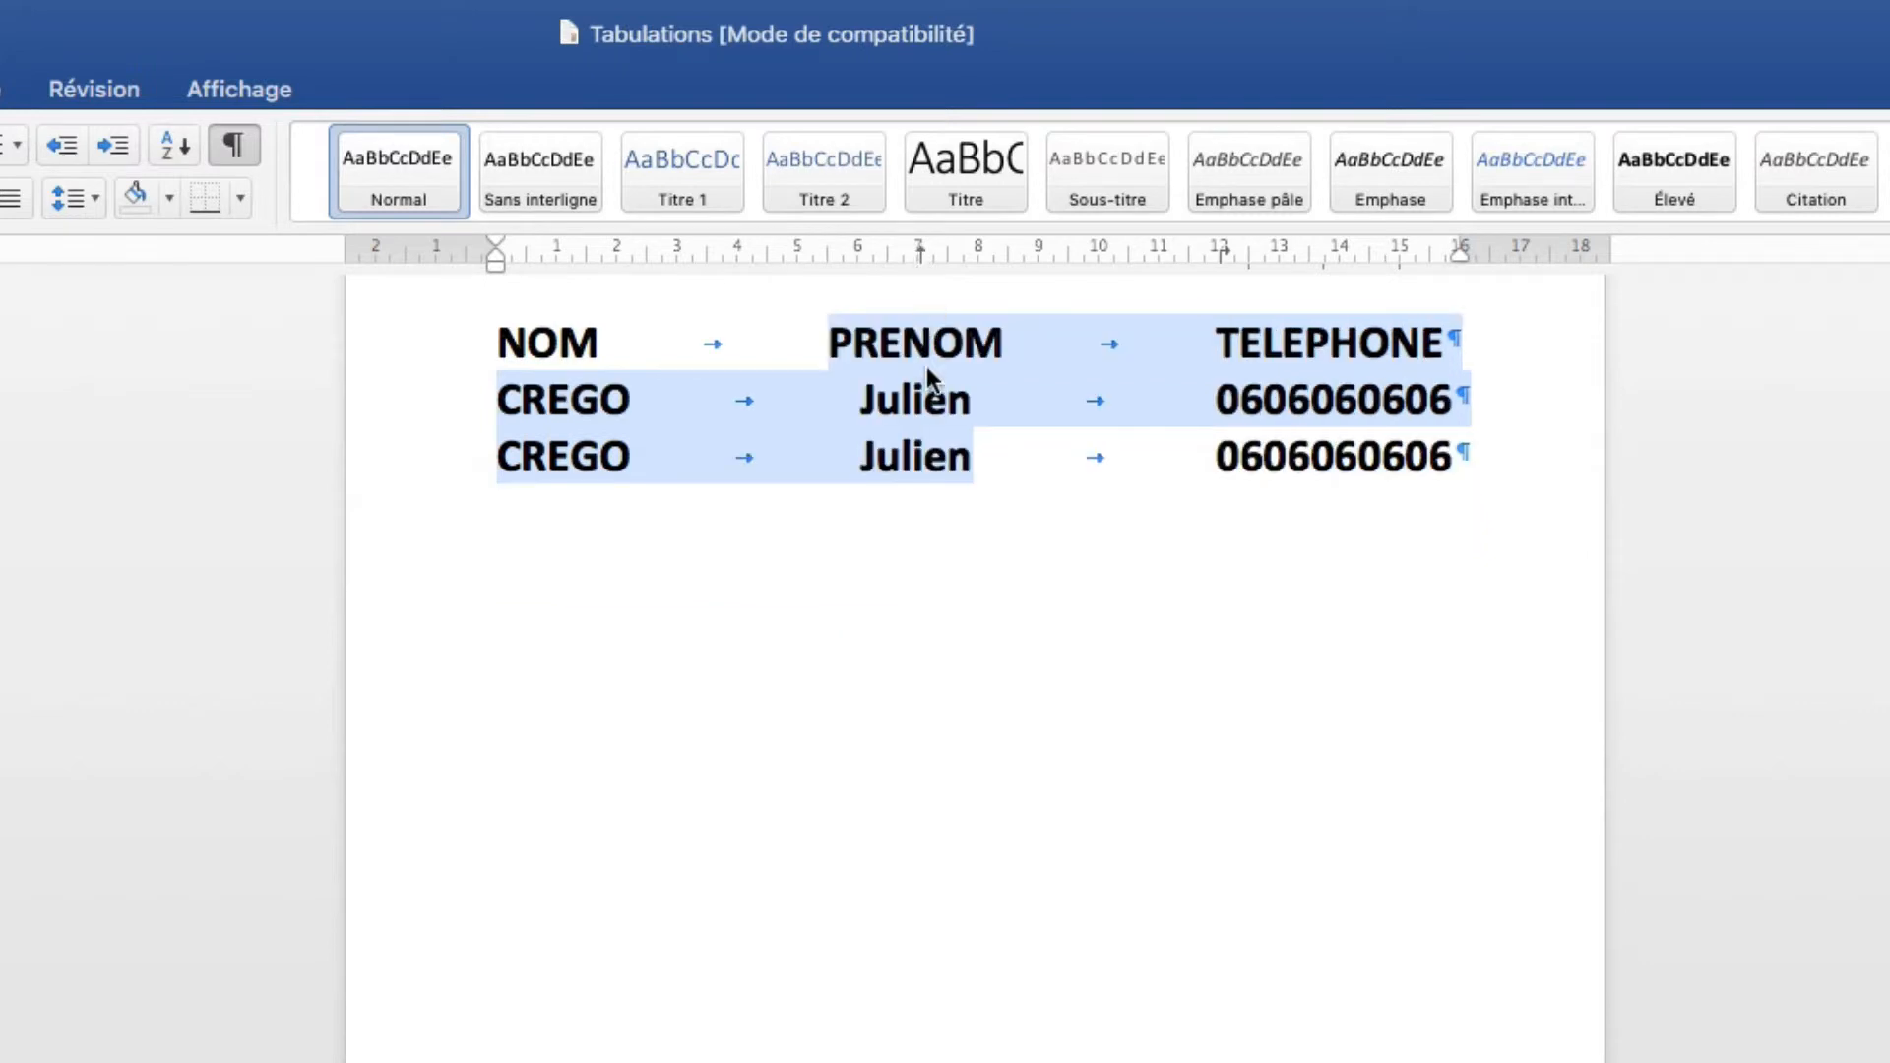
click(926, 536)
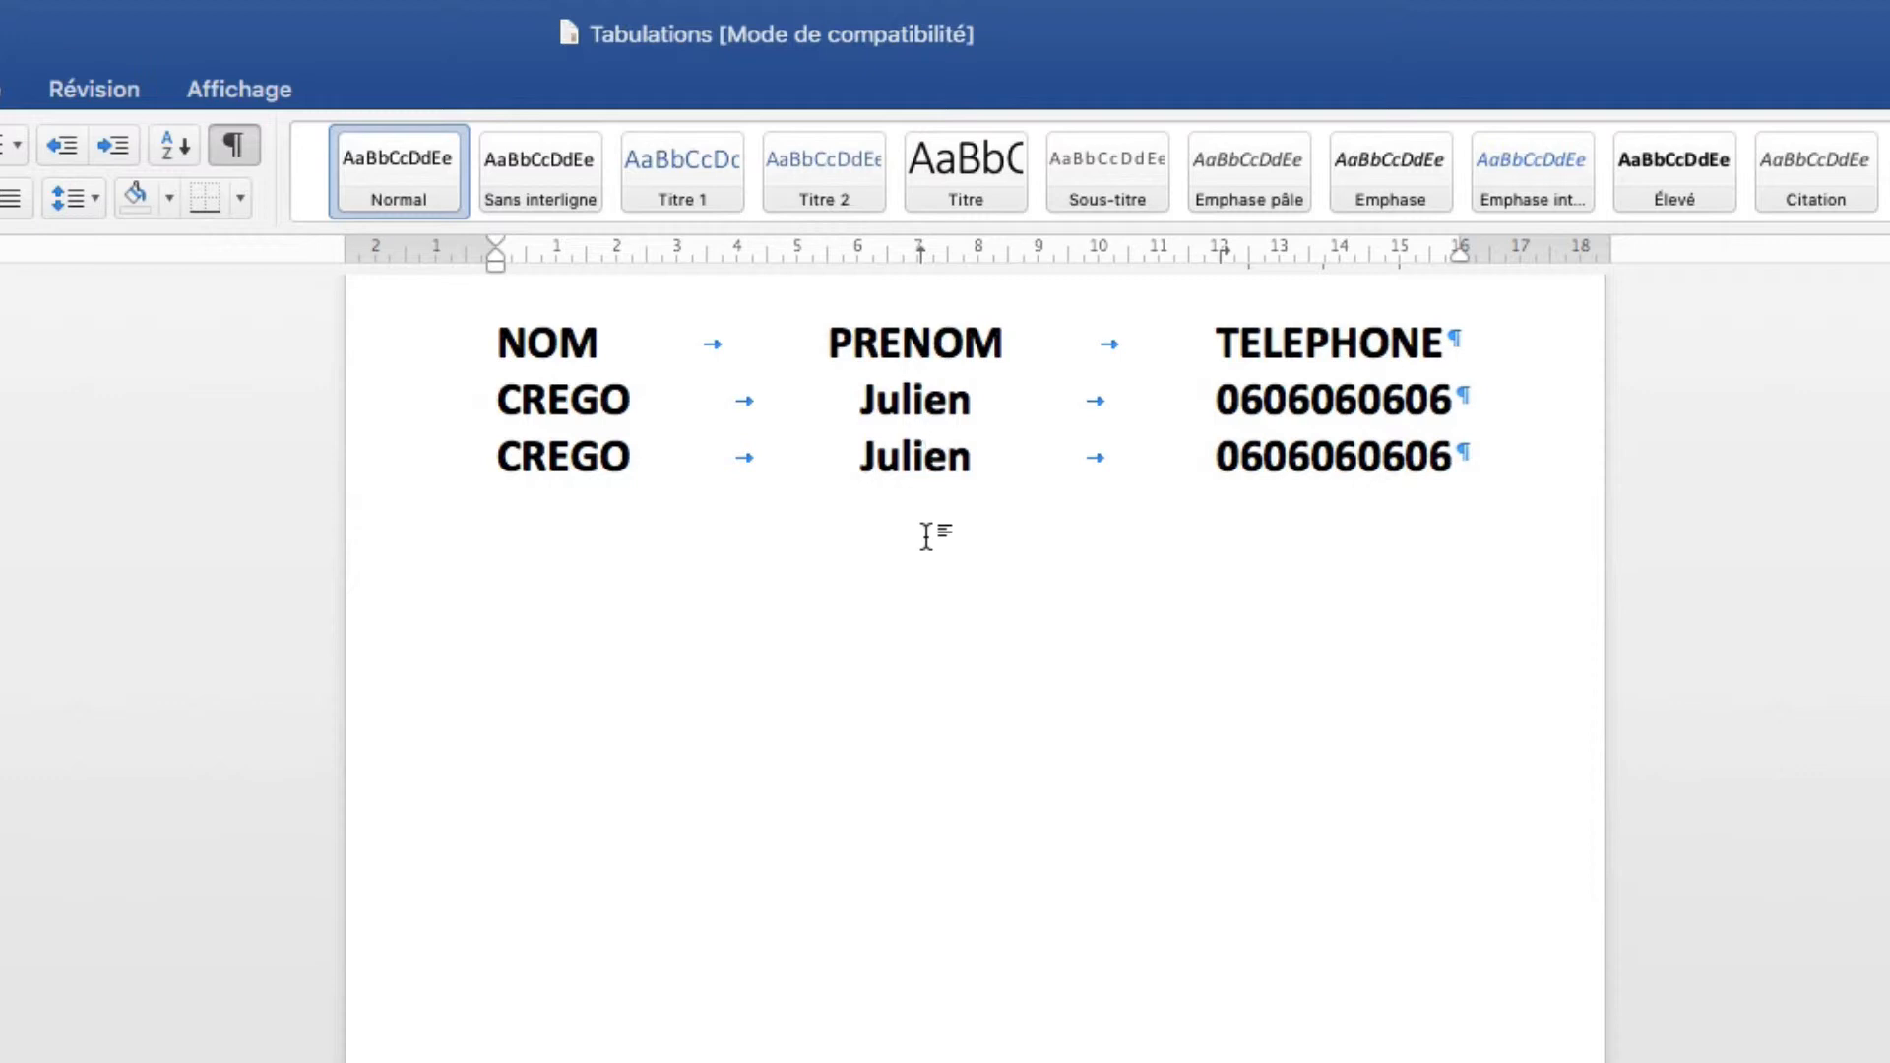
drag(849, 458, 700, 458)
drag(835, 400, 705, 402)
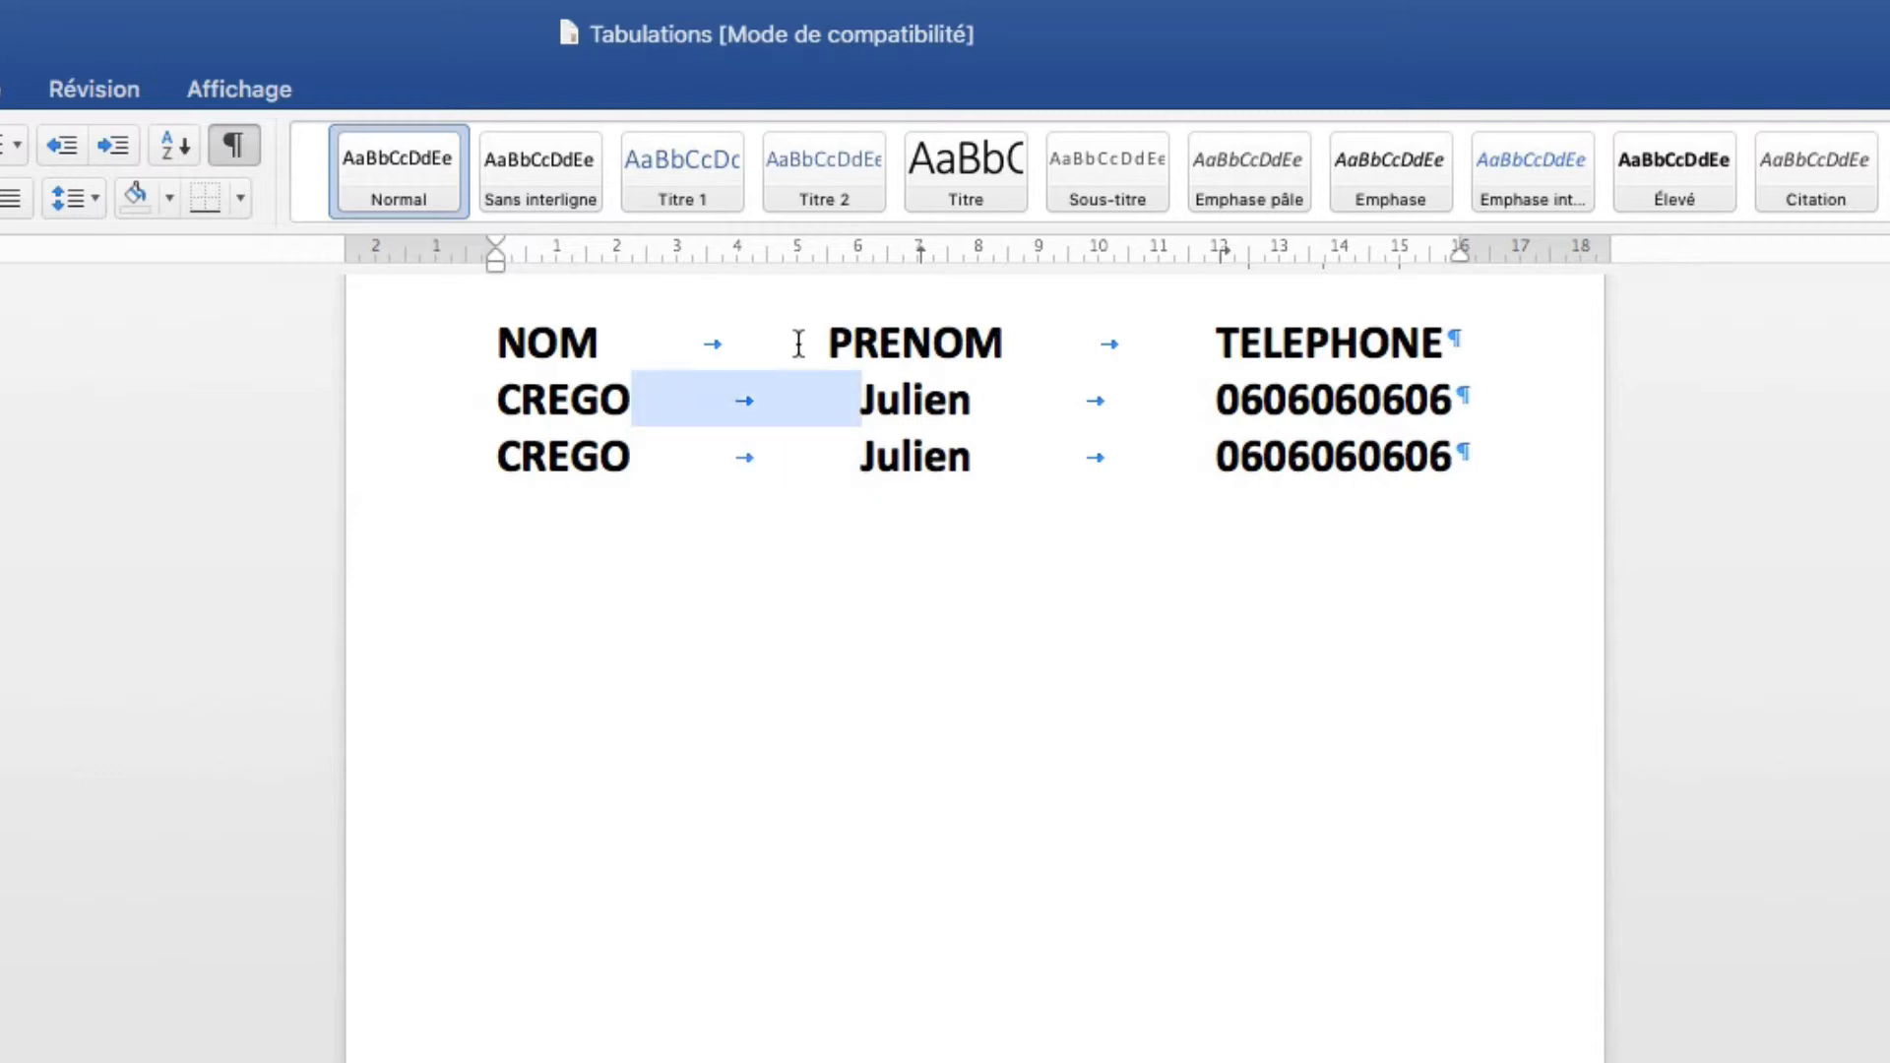
drag(797, 343, 666, 344)
drag(848, 458, 655, 456)
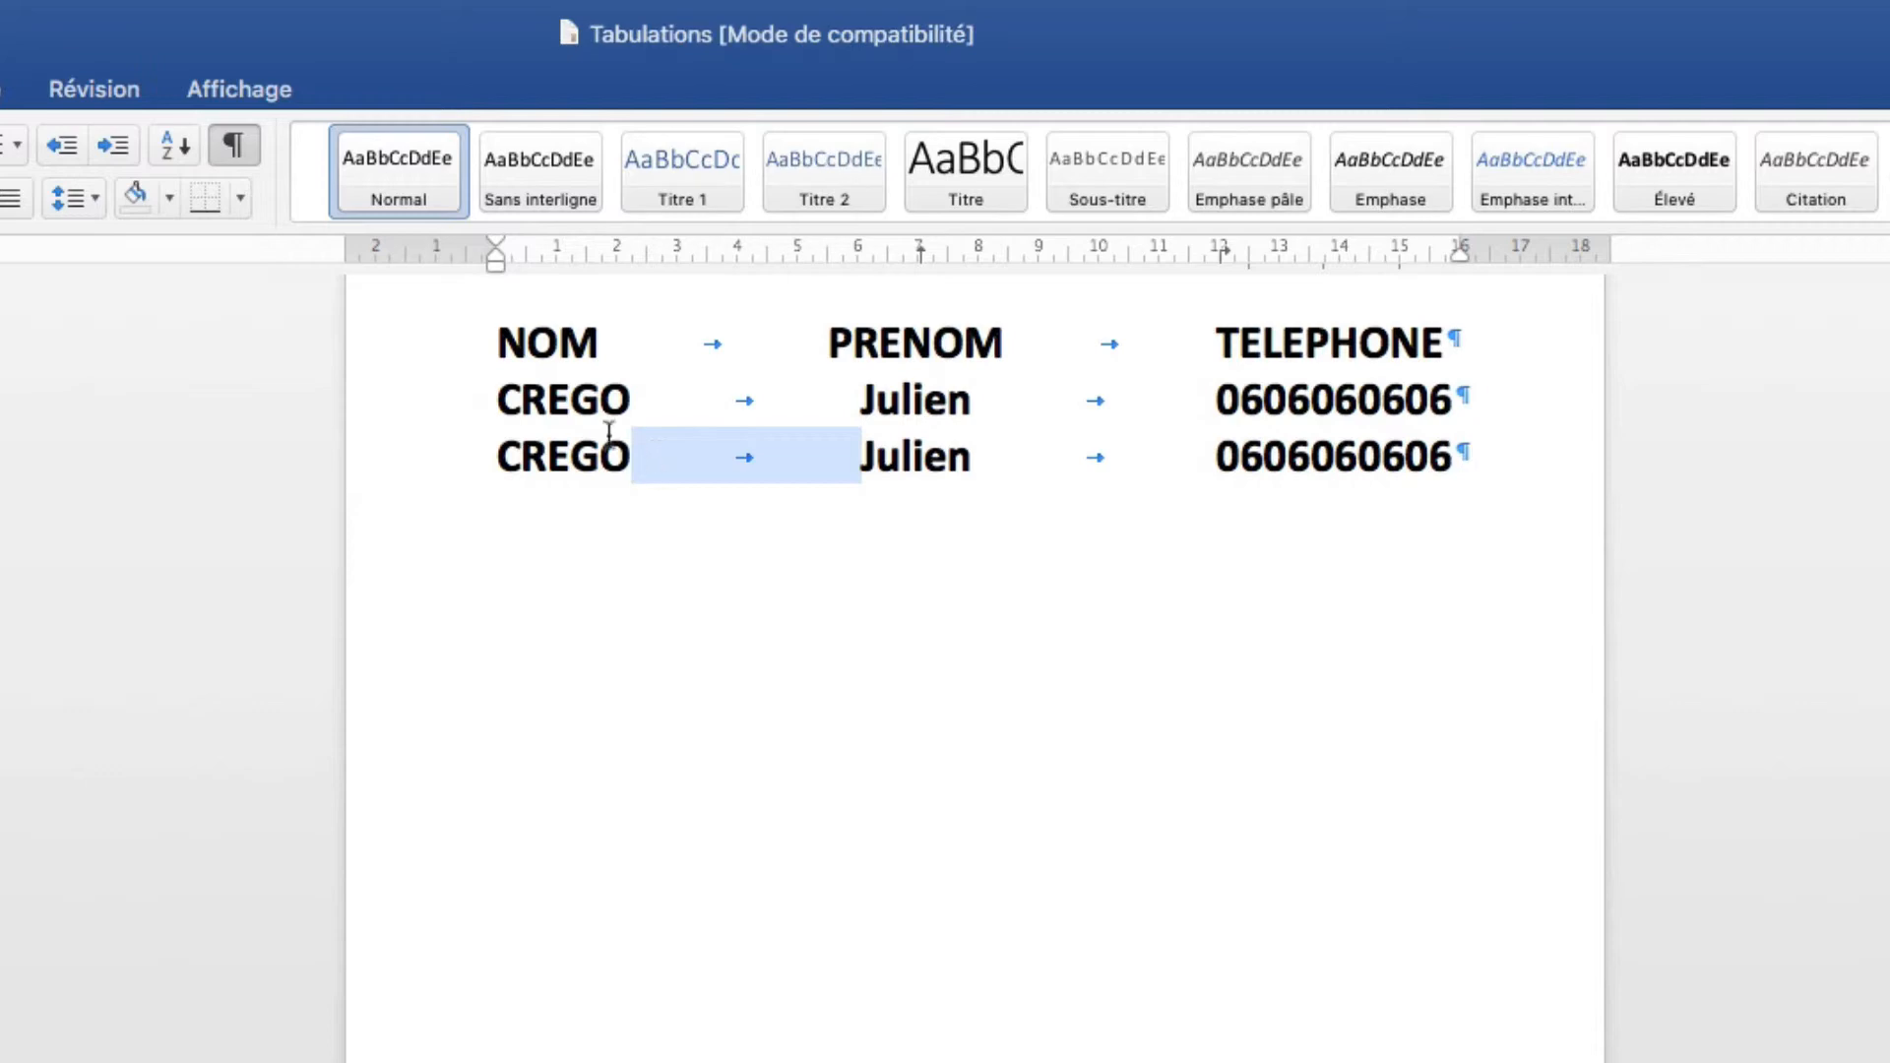
drag(492, 342, 1341, 452)
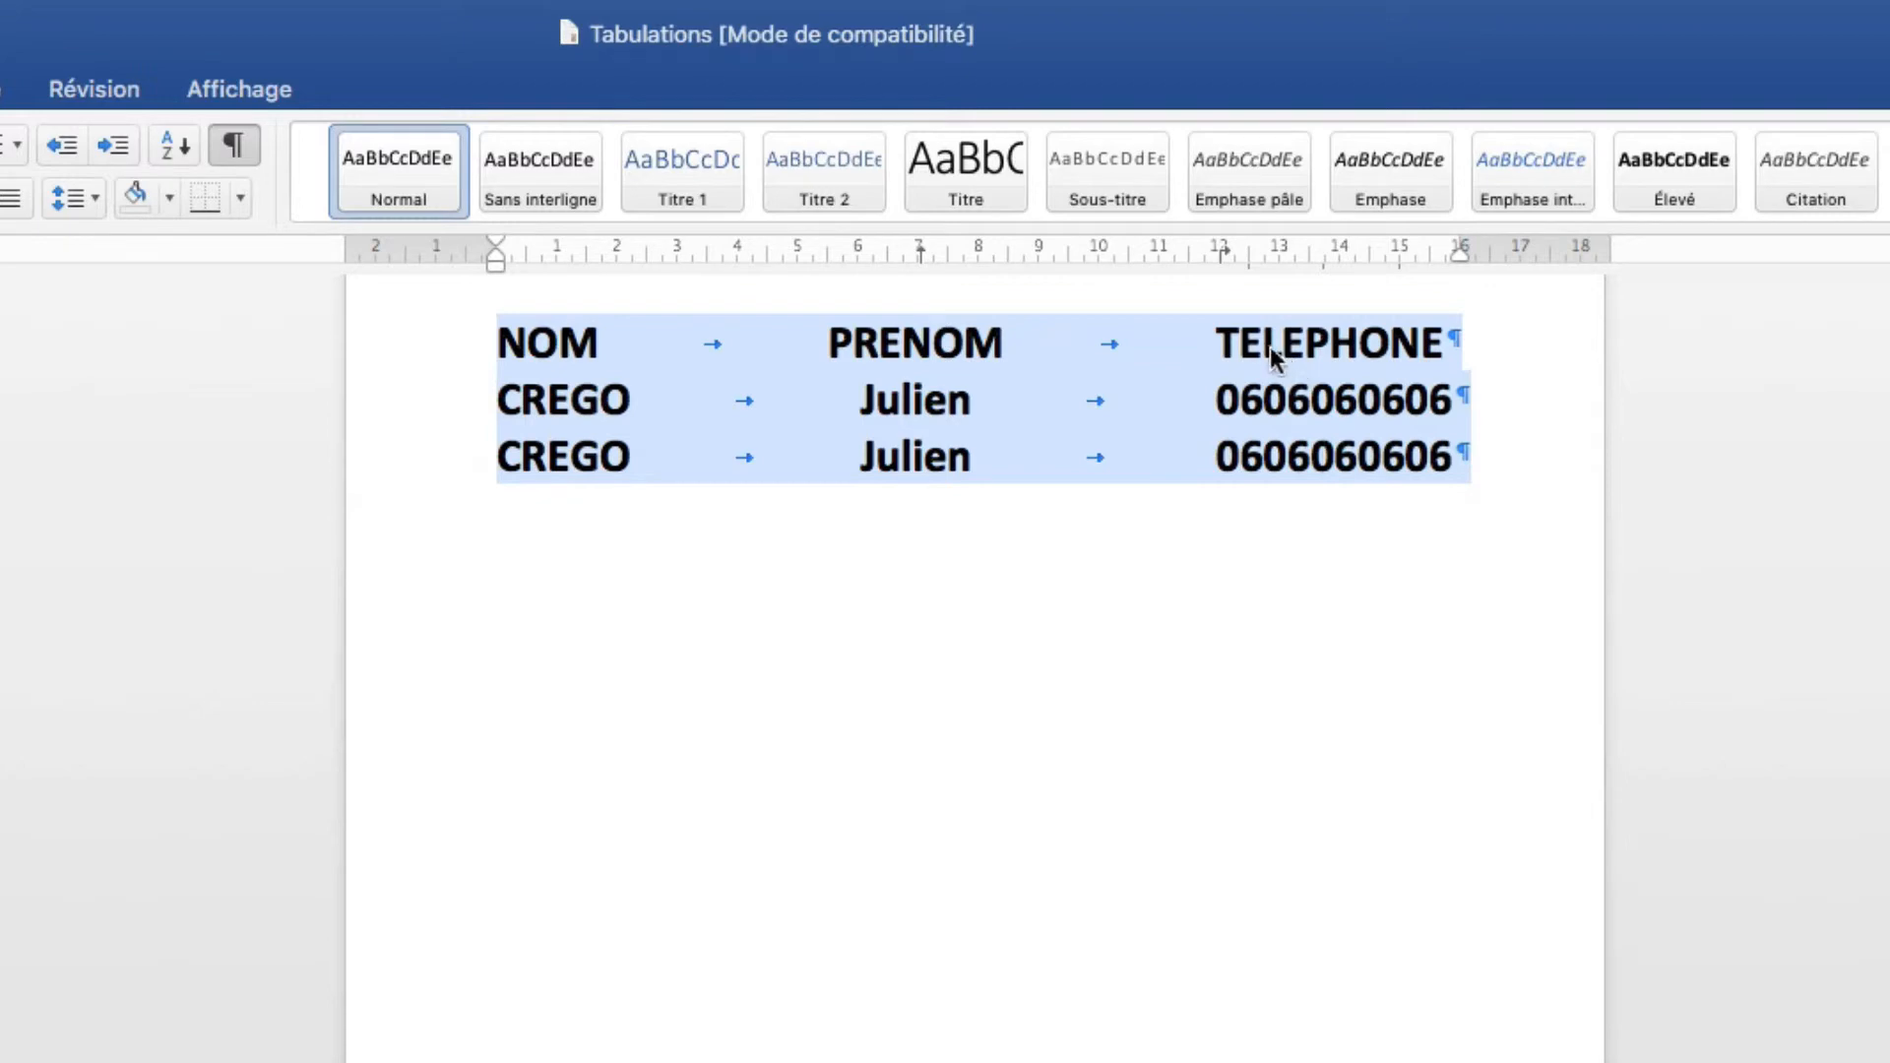
Delete the phone numbers on rows 2 and 3 and rename the TELEPHONE heading to 'Signature'.
click(1292, 449)
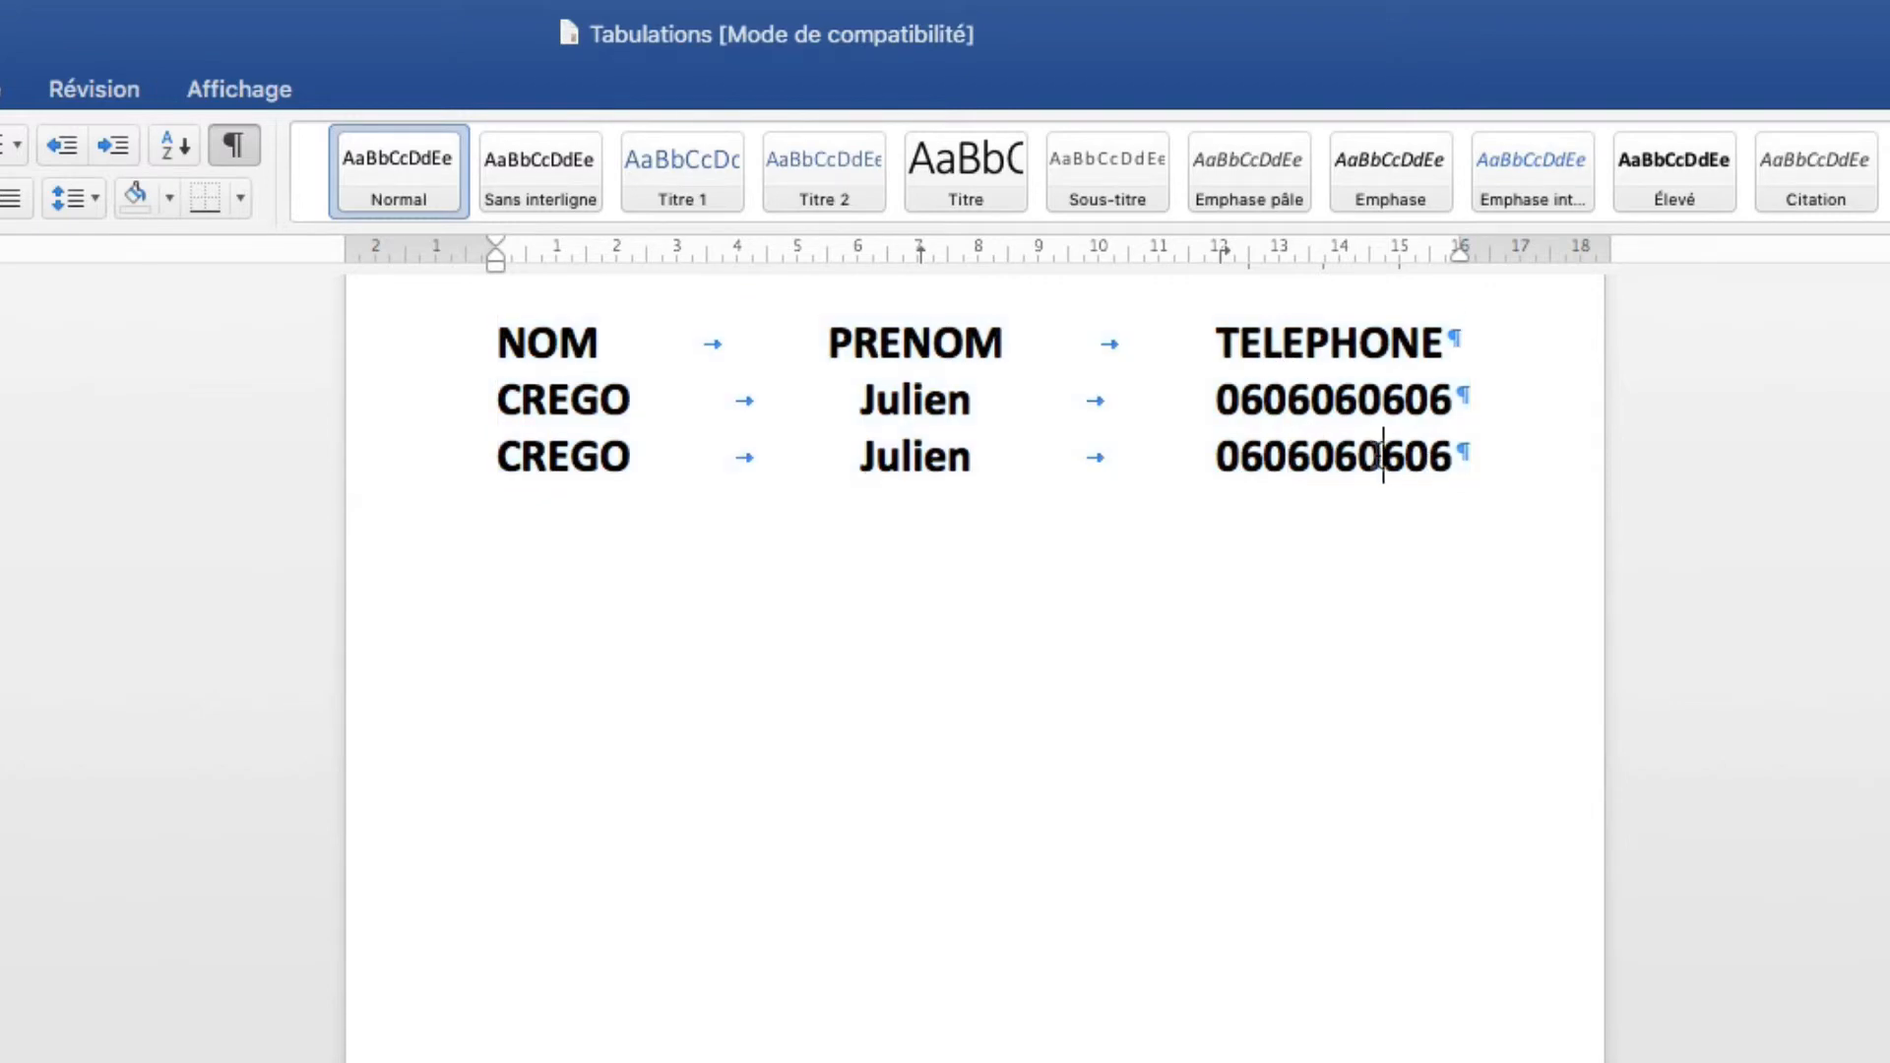
double_click(1380, 456)
key(BackSpace)
double_click(1335, 401)
key(BackSpace)
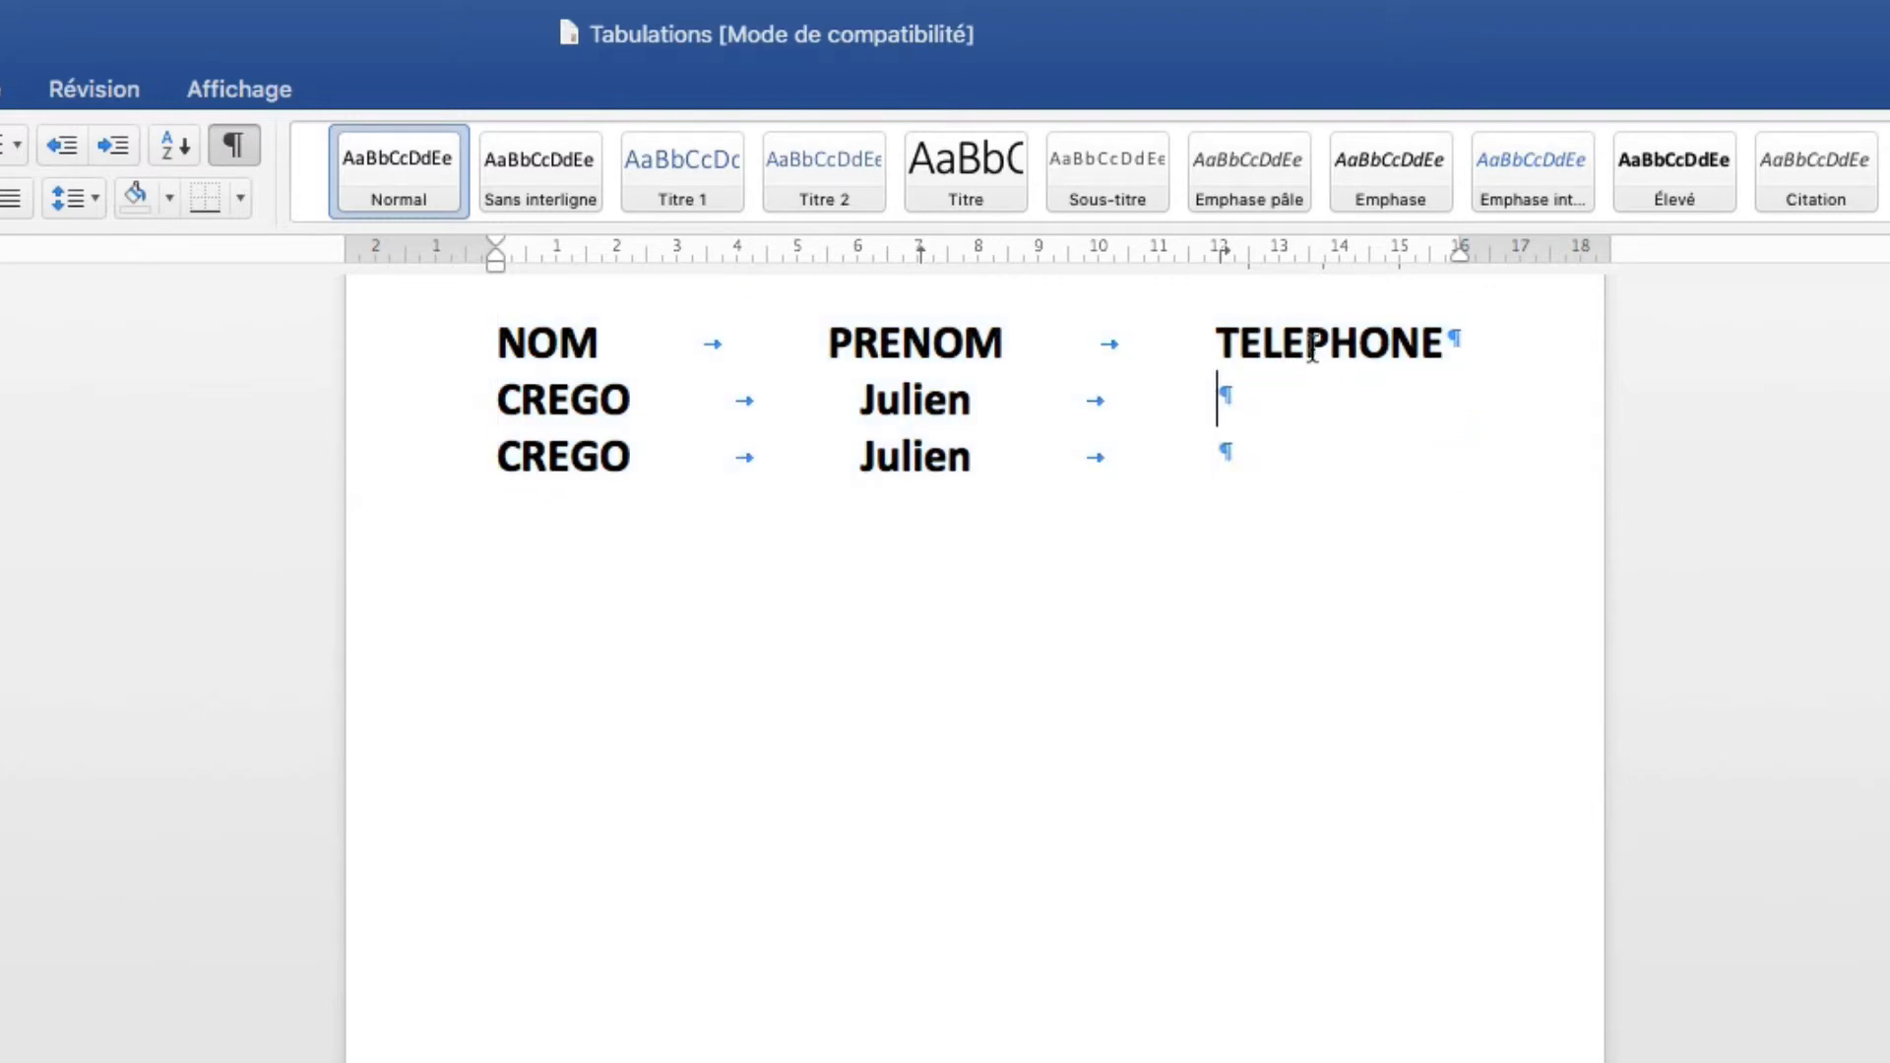
double_click(1312, 347)
text(Signature)
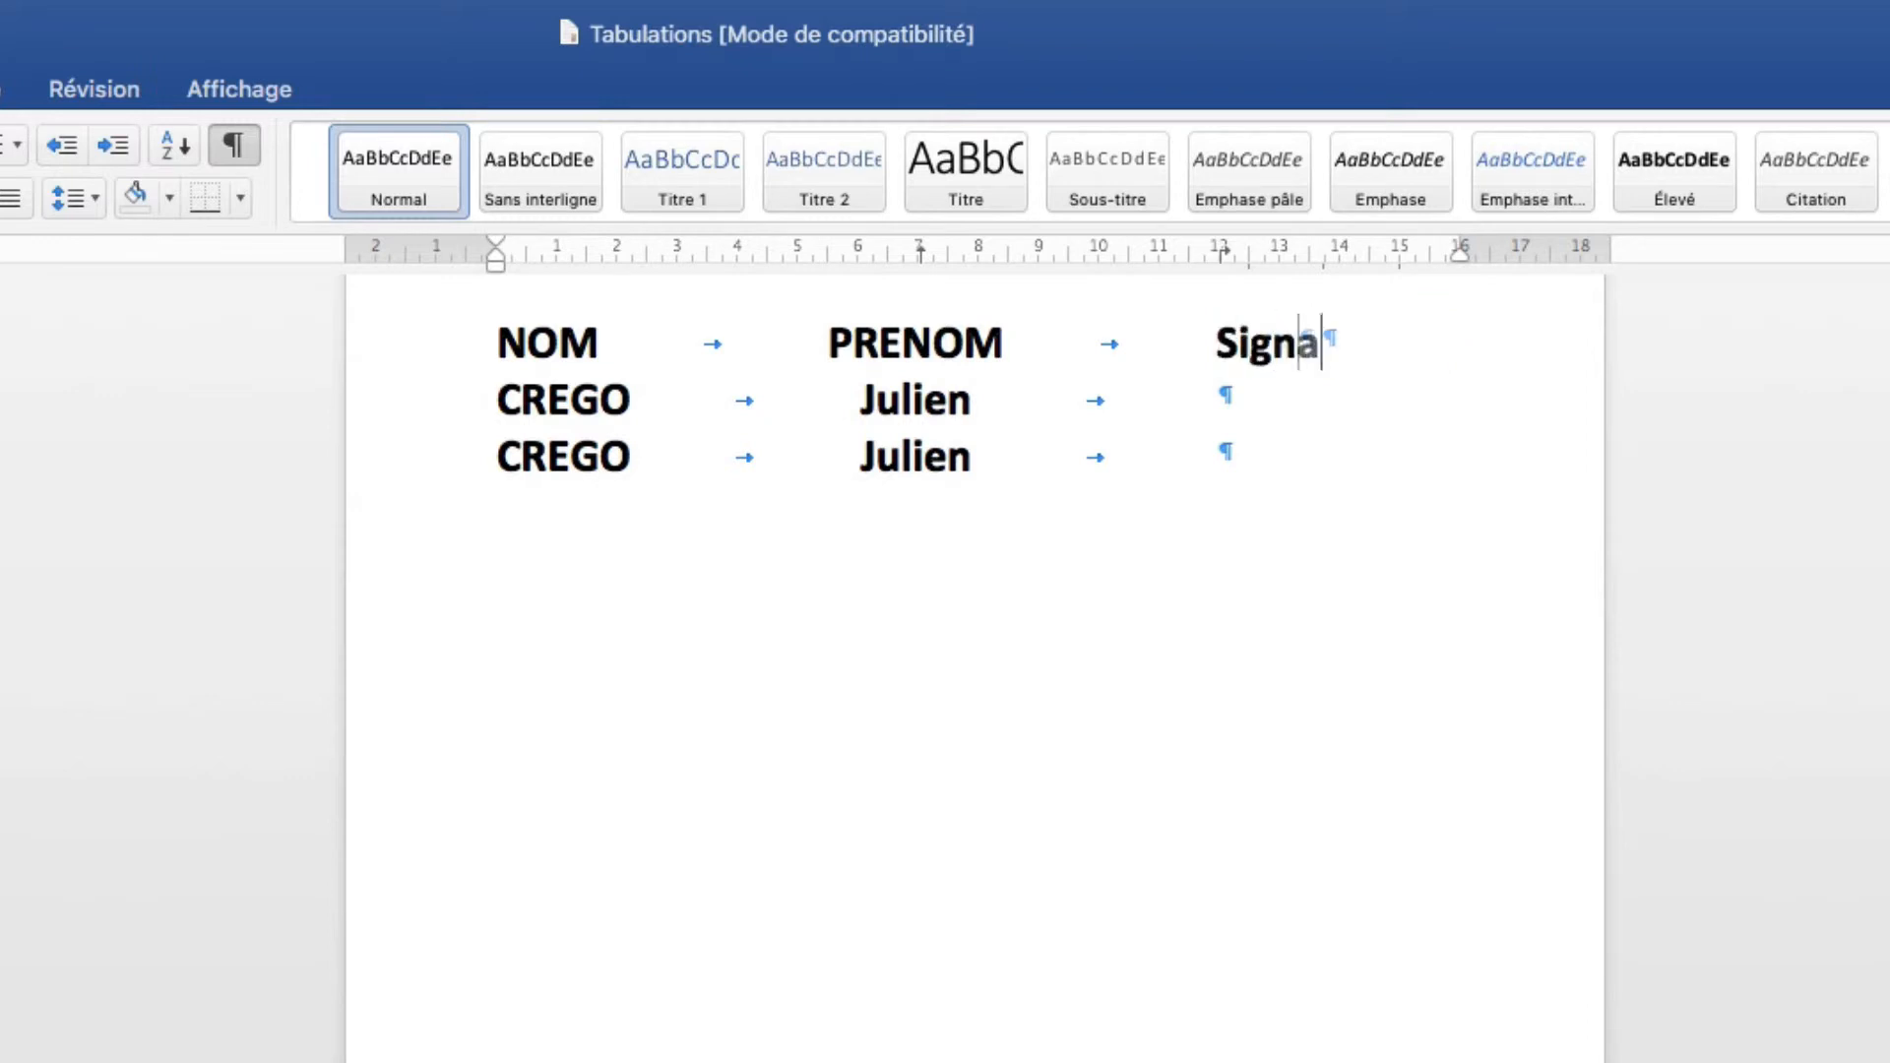
Insert a tab in row 2's empty Signature column and select it.
click(1285, 399)
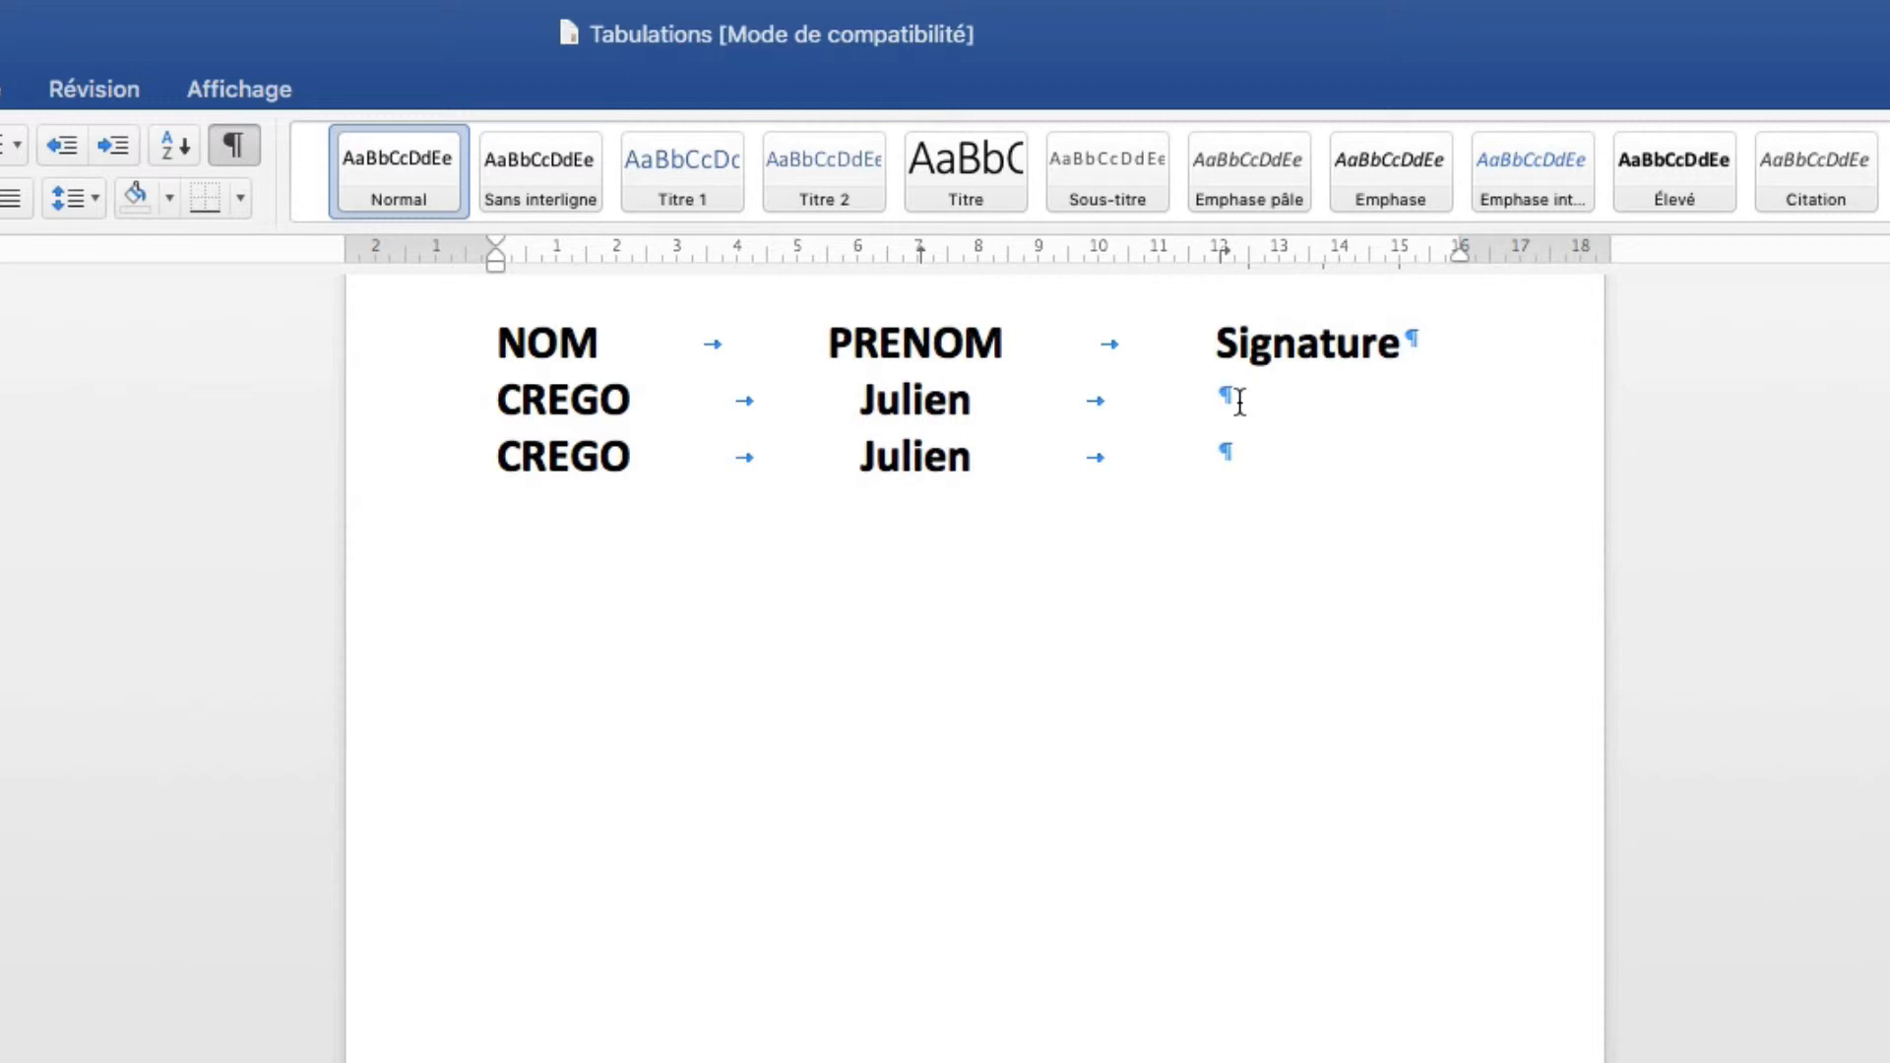
key(Tab)
double_click(1227, 399)
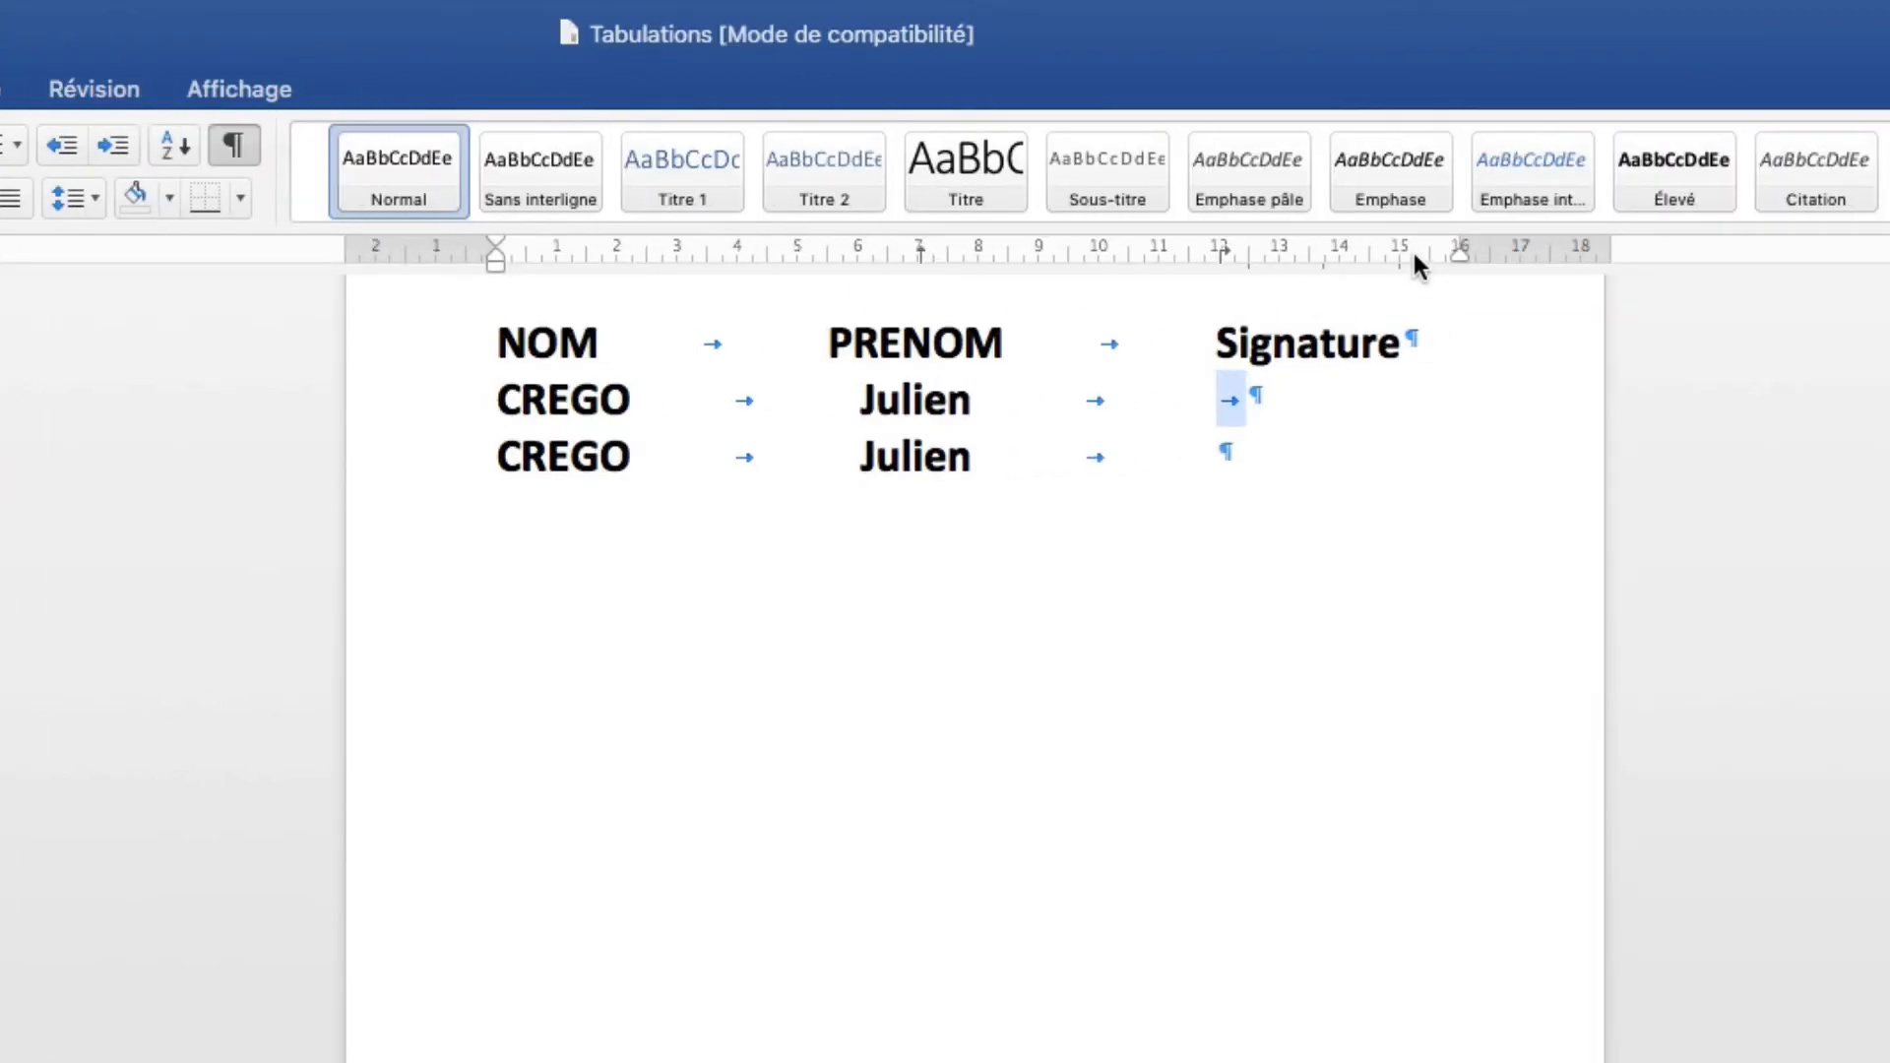
Drag row 2's tab stop on the ruler to about 16 cm and reselect the tab.
drag(1414, 254, 1454, 251)
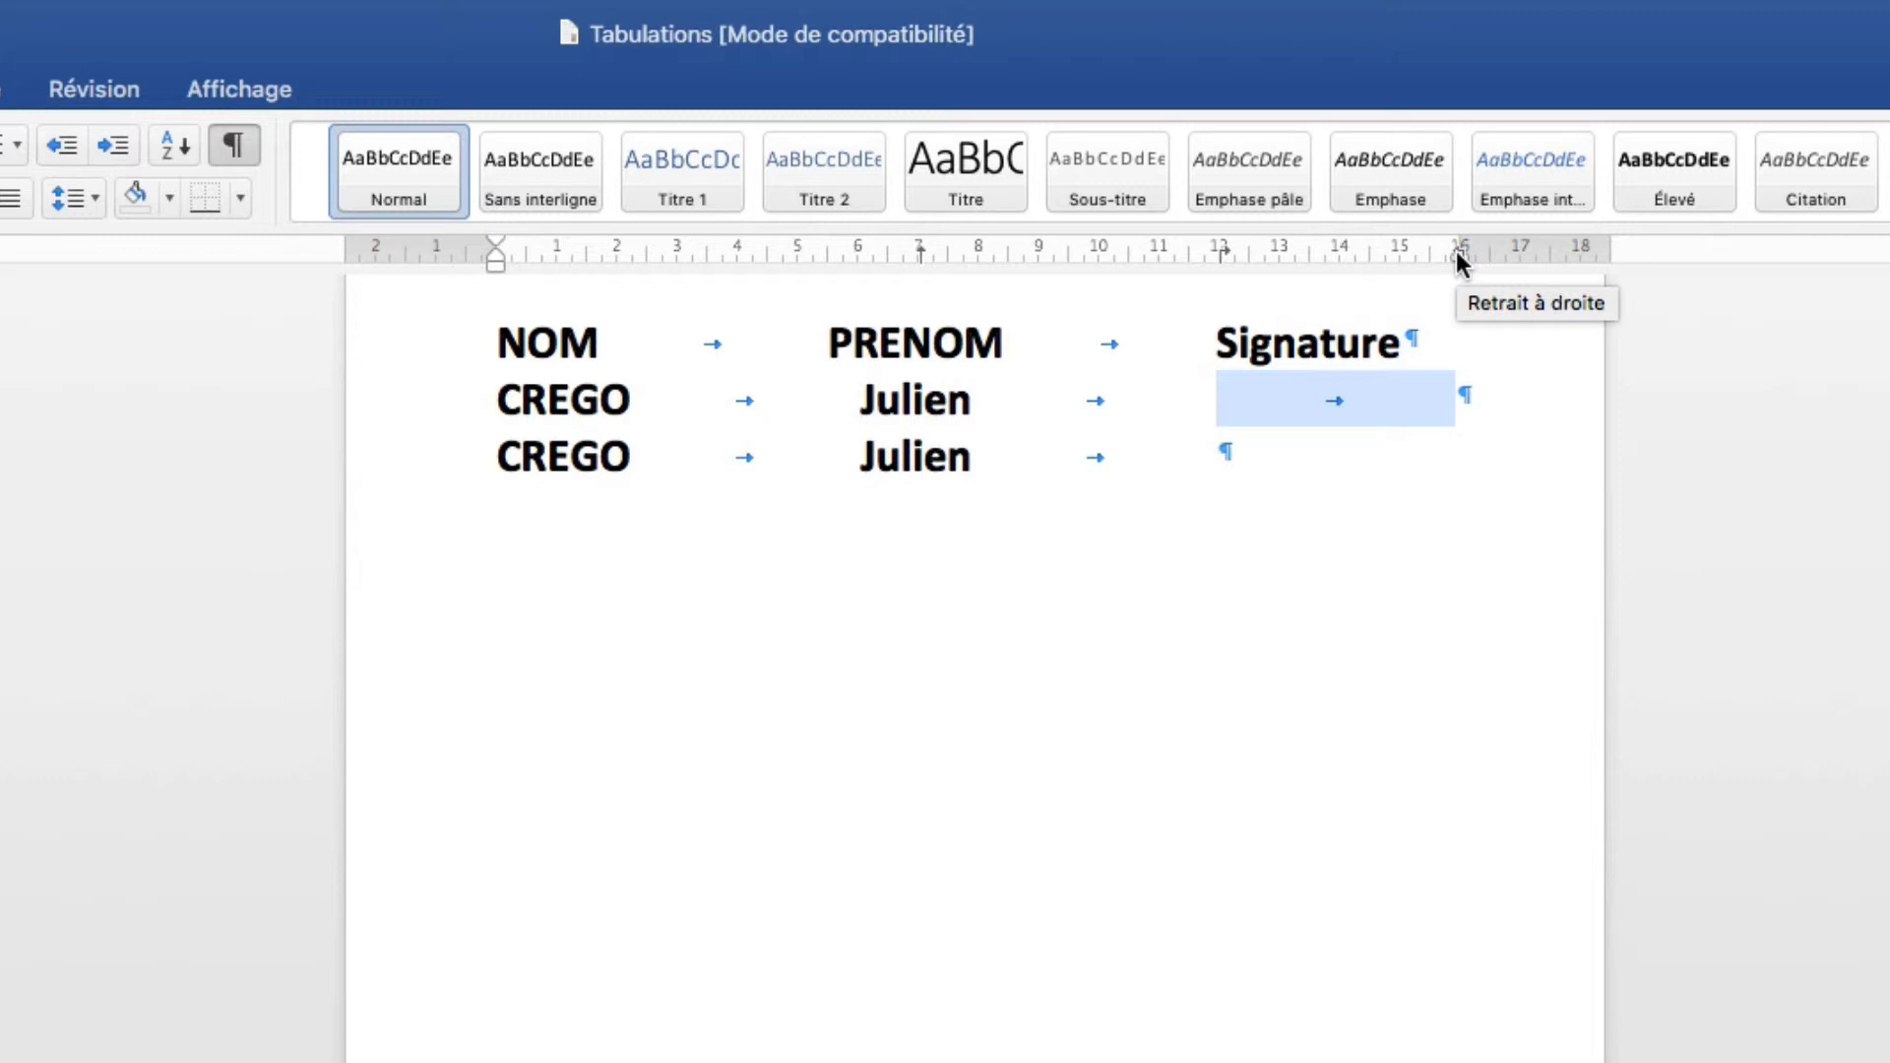
click(1428, 397)
drag(1442, 398, 1309, 397)
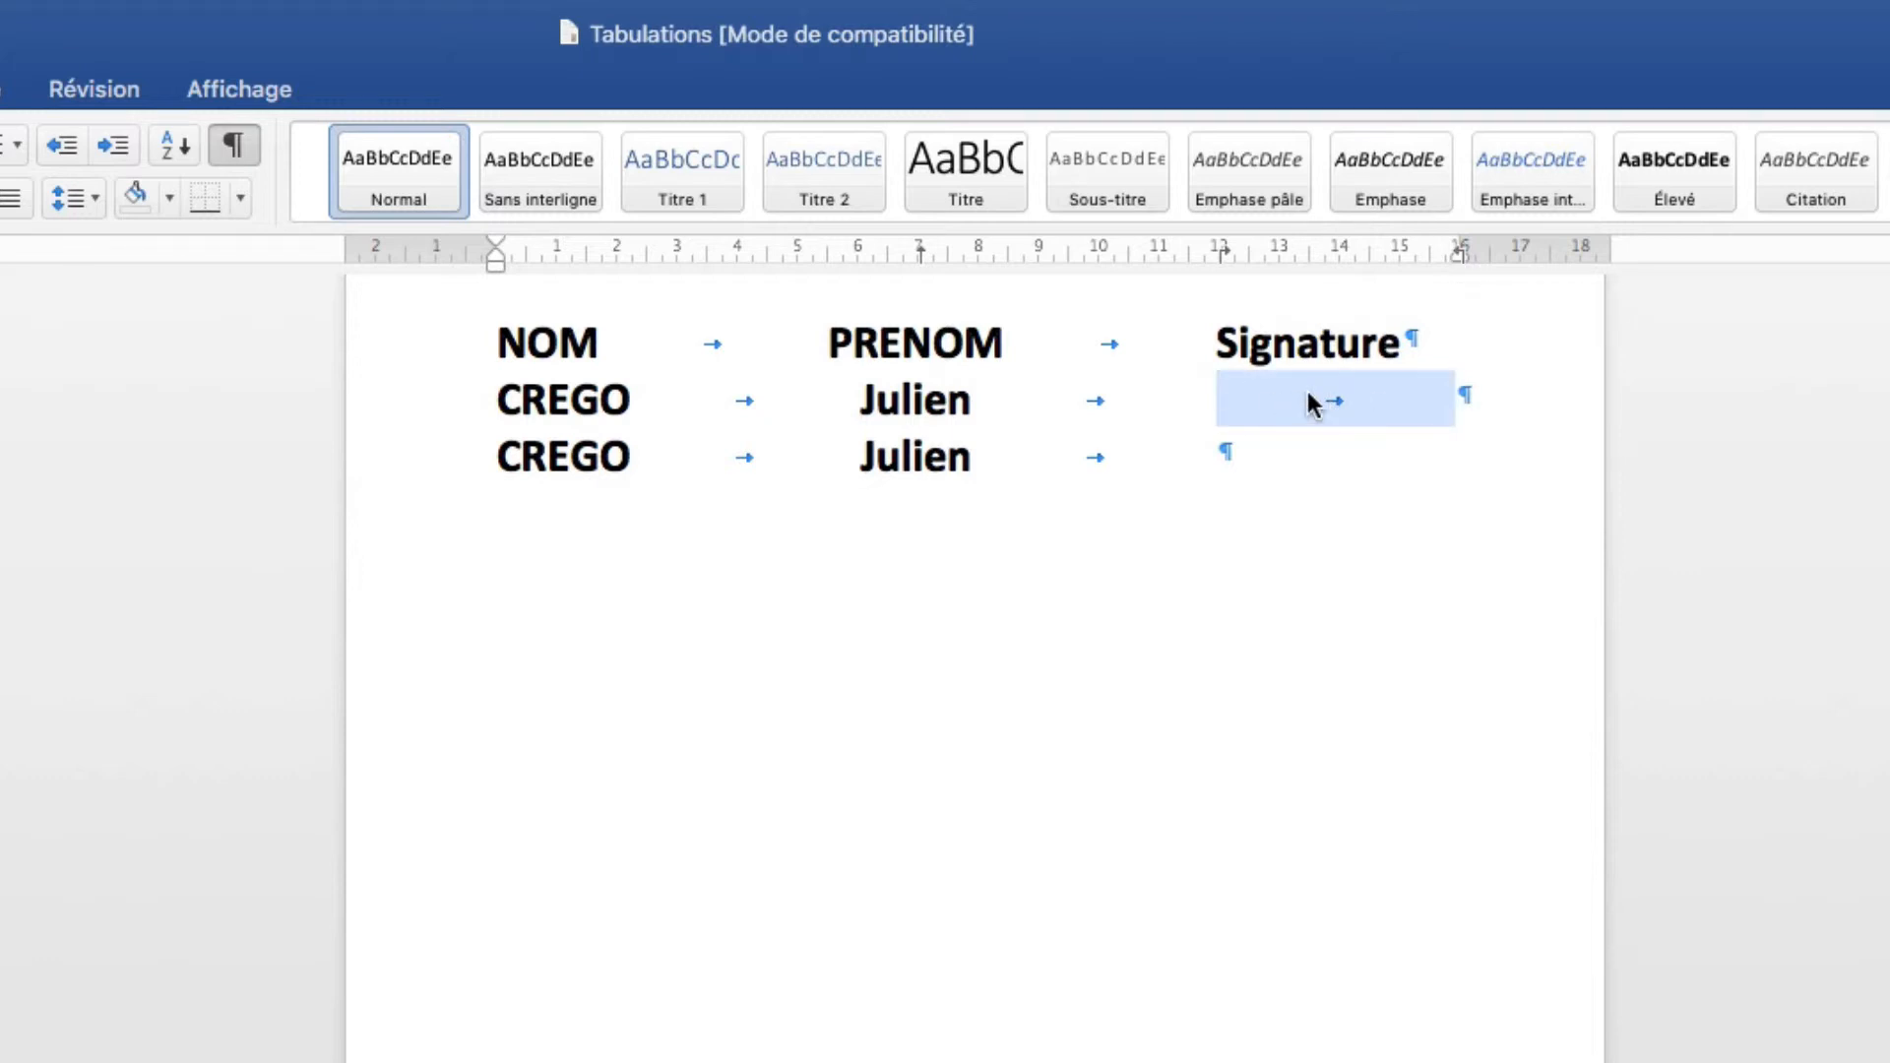
Give row 2's 15,99 cm tab stop a dotted leader in the paragraph Tabs settings.
click(1173, 398)
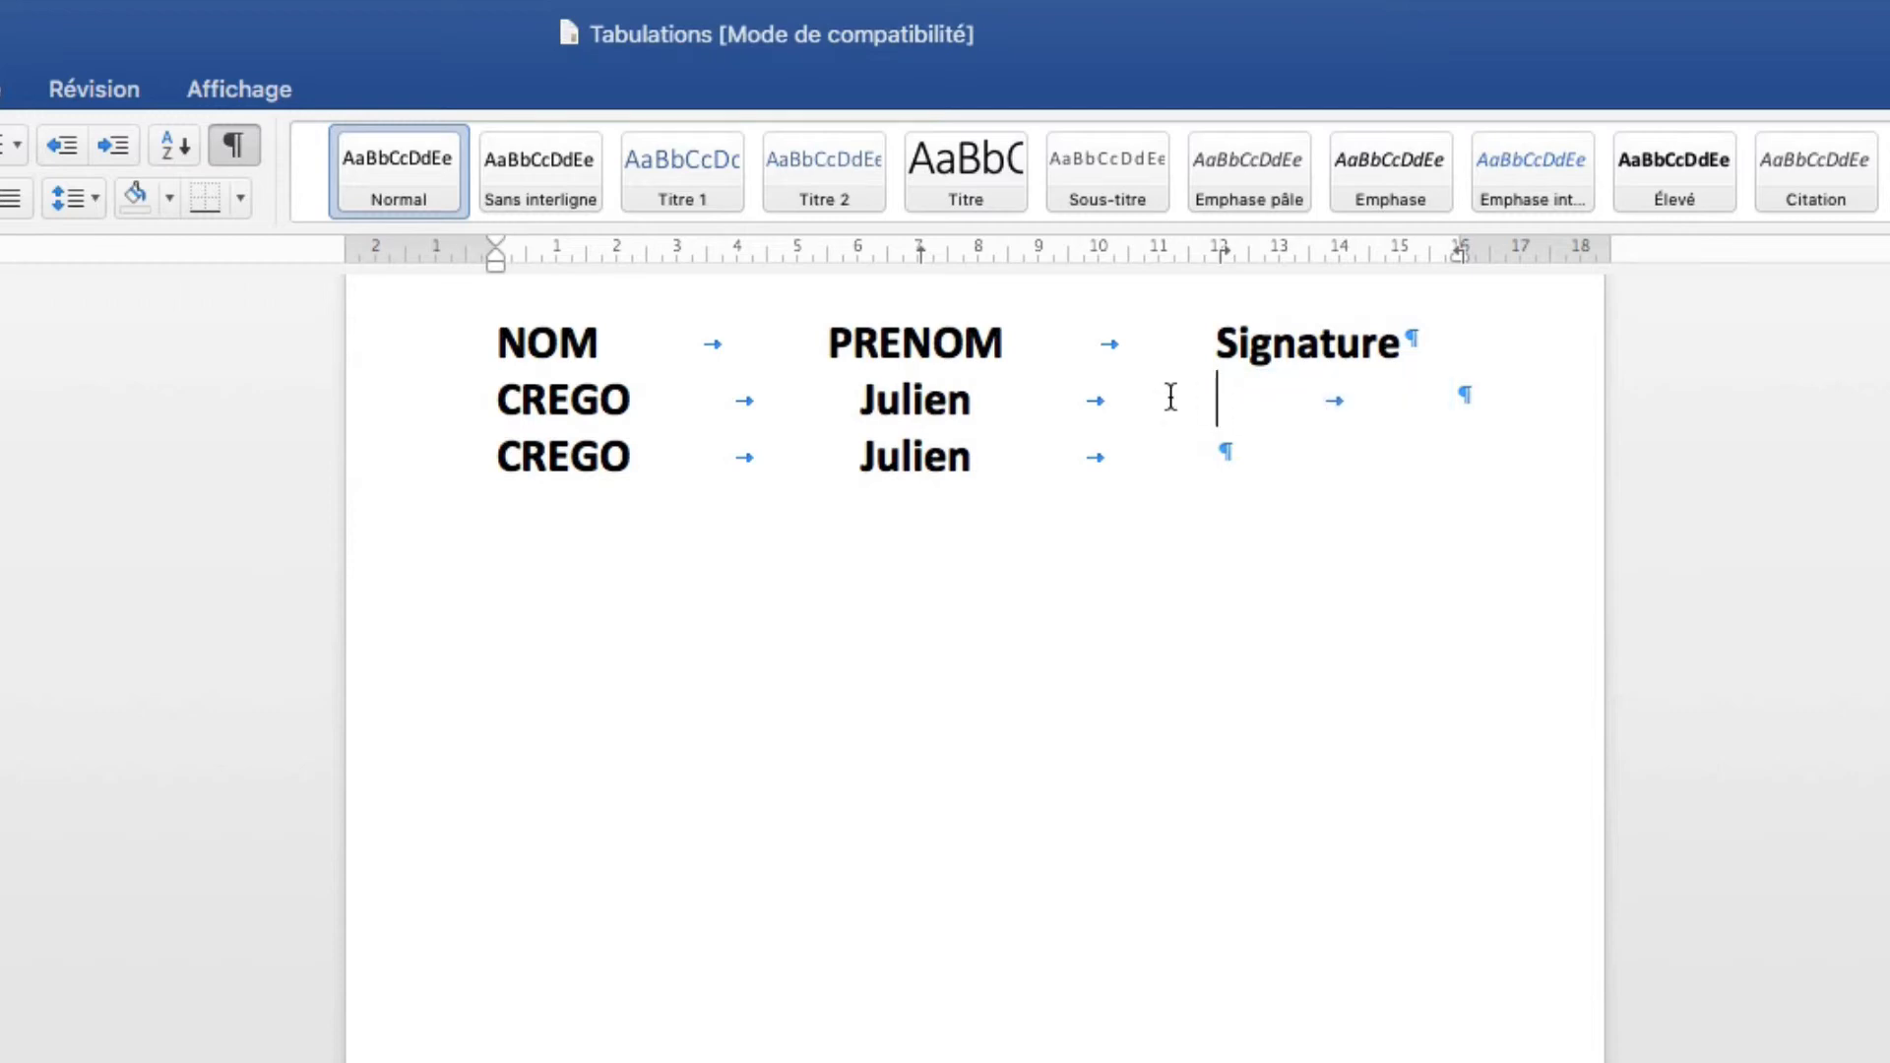
right_click(1172, 396)
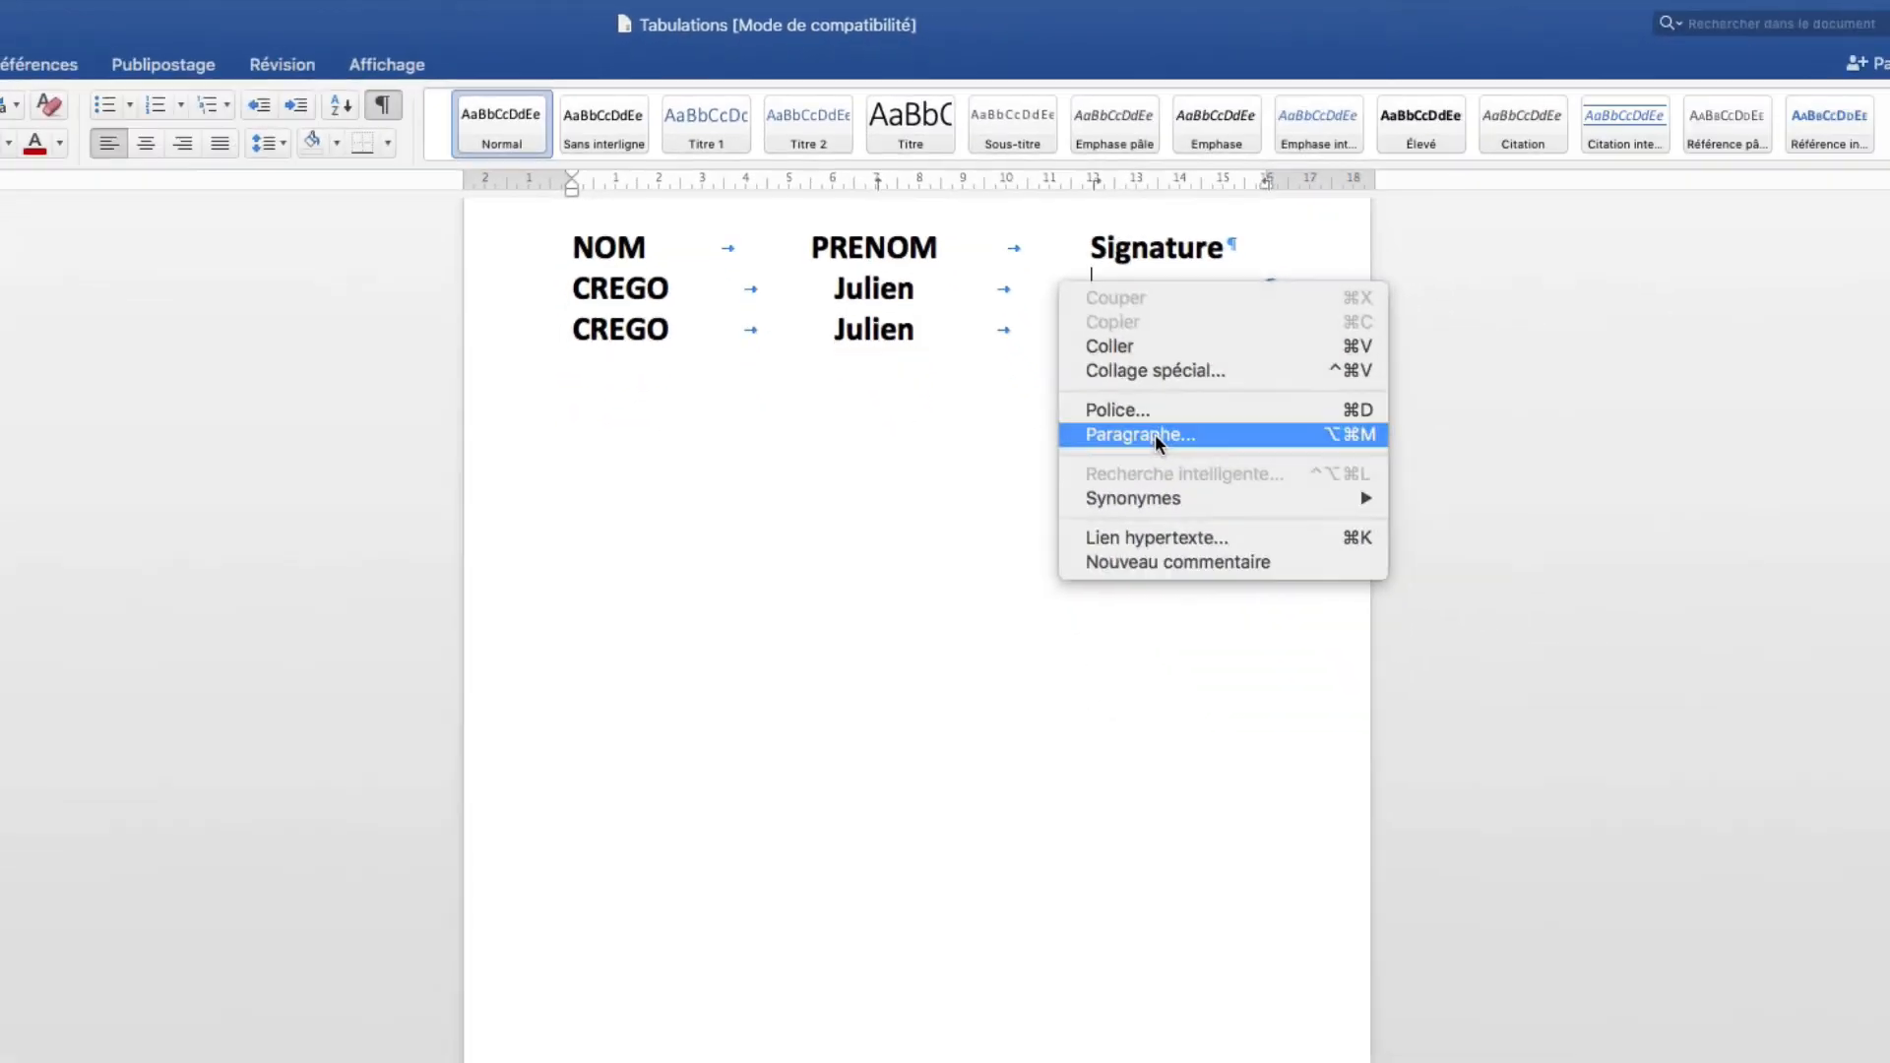
click(1156, 436)
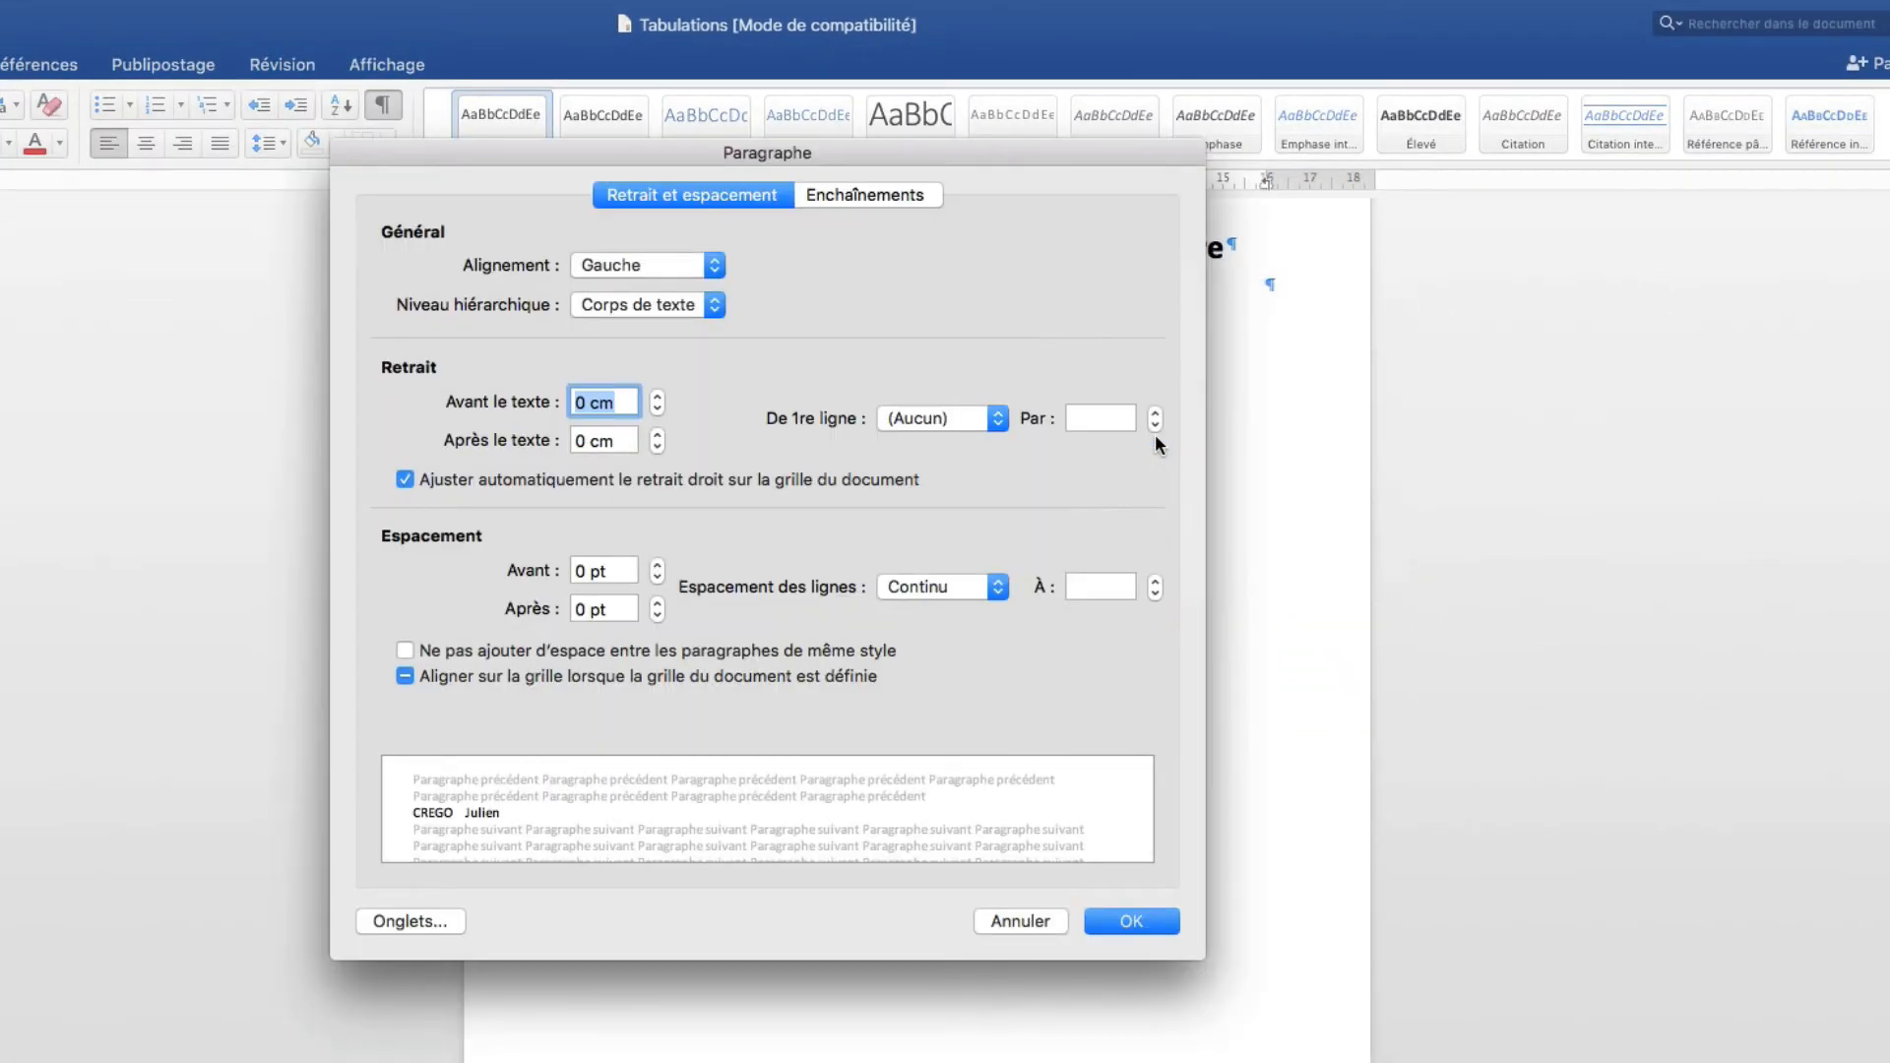
click(408, 921)
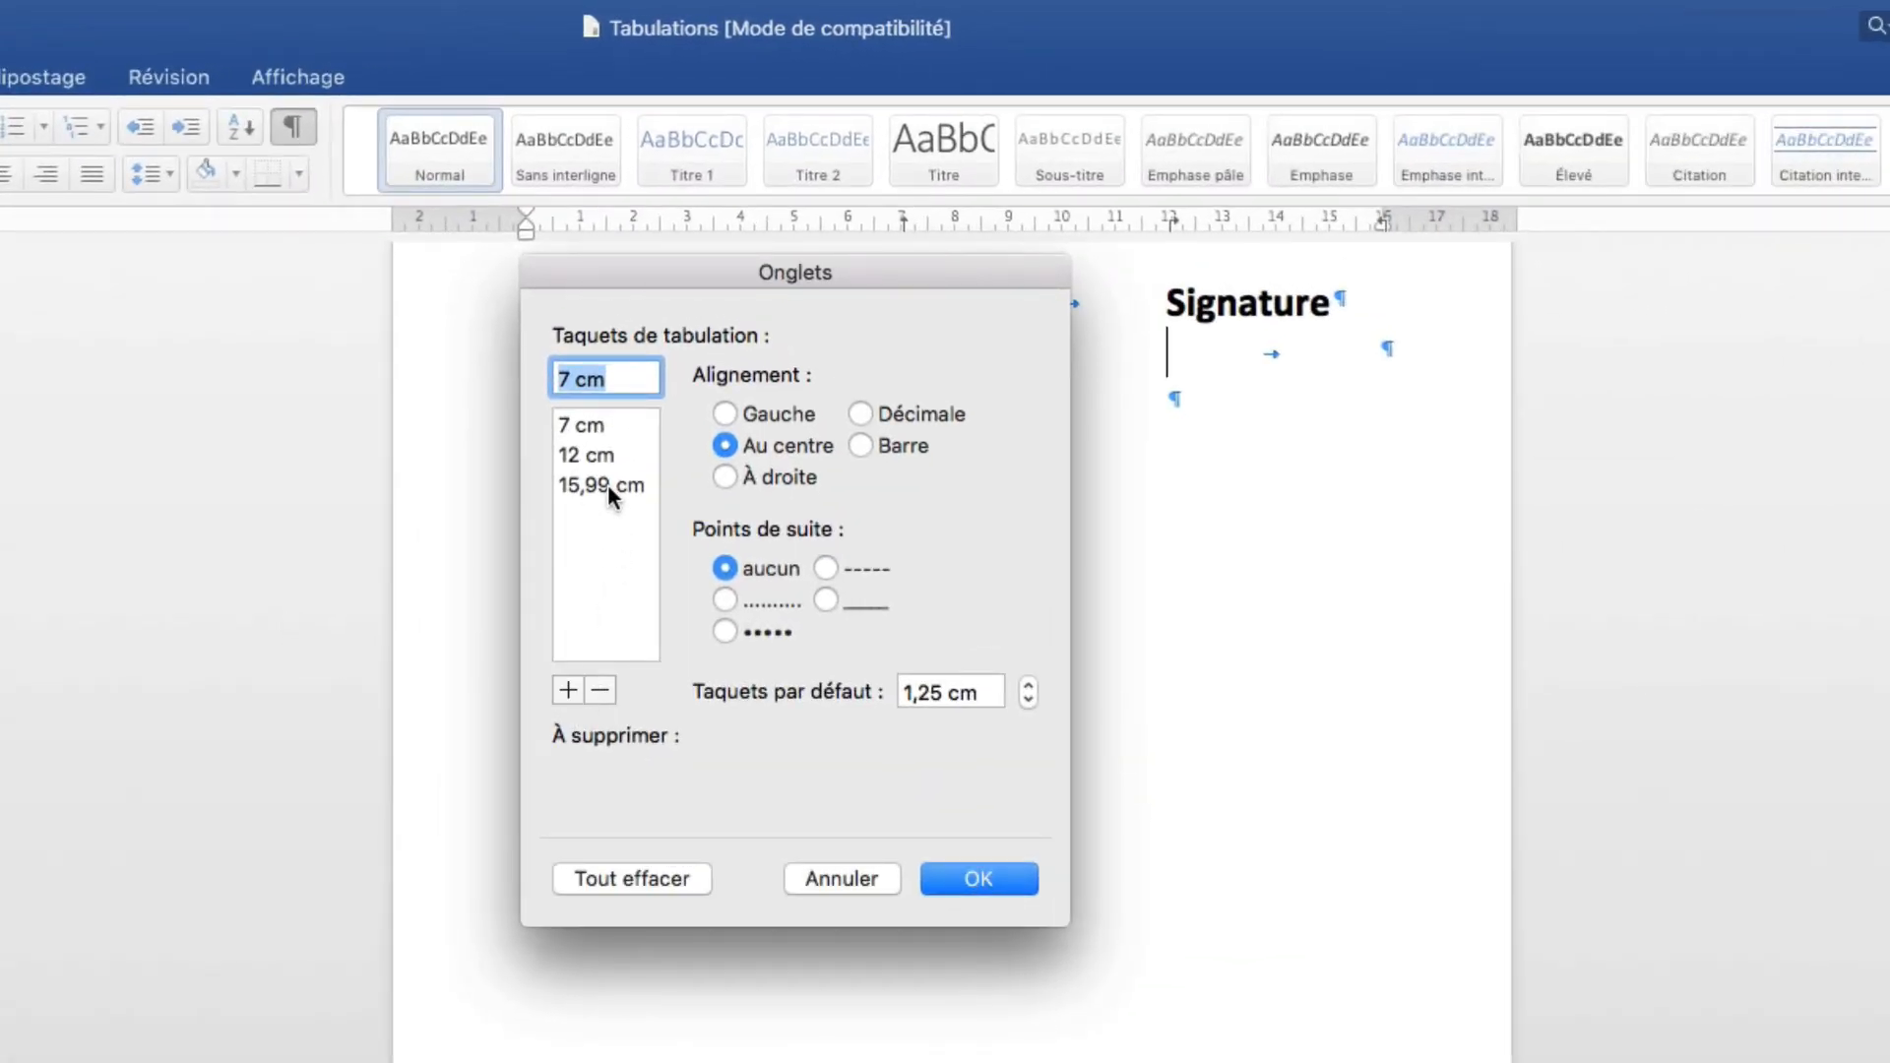
drag(696, 274, 783, 407)
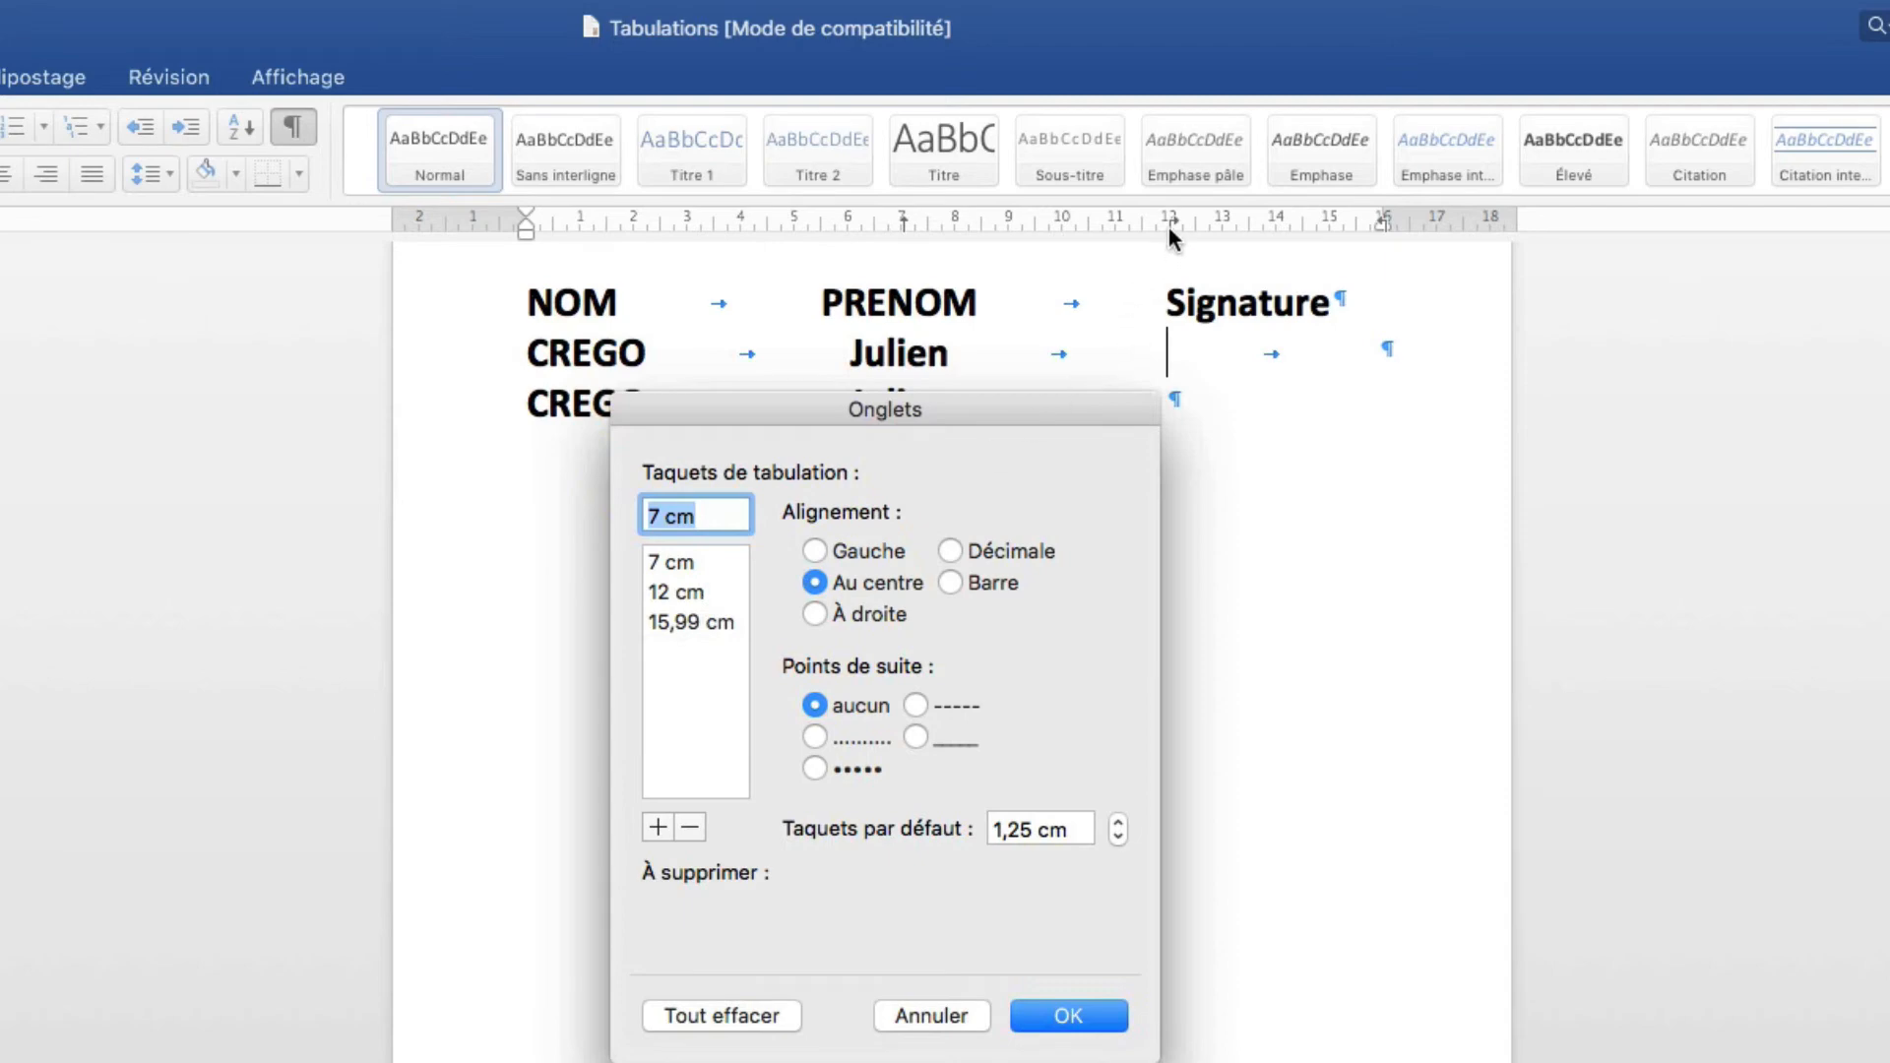
click(685, 623)
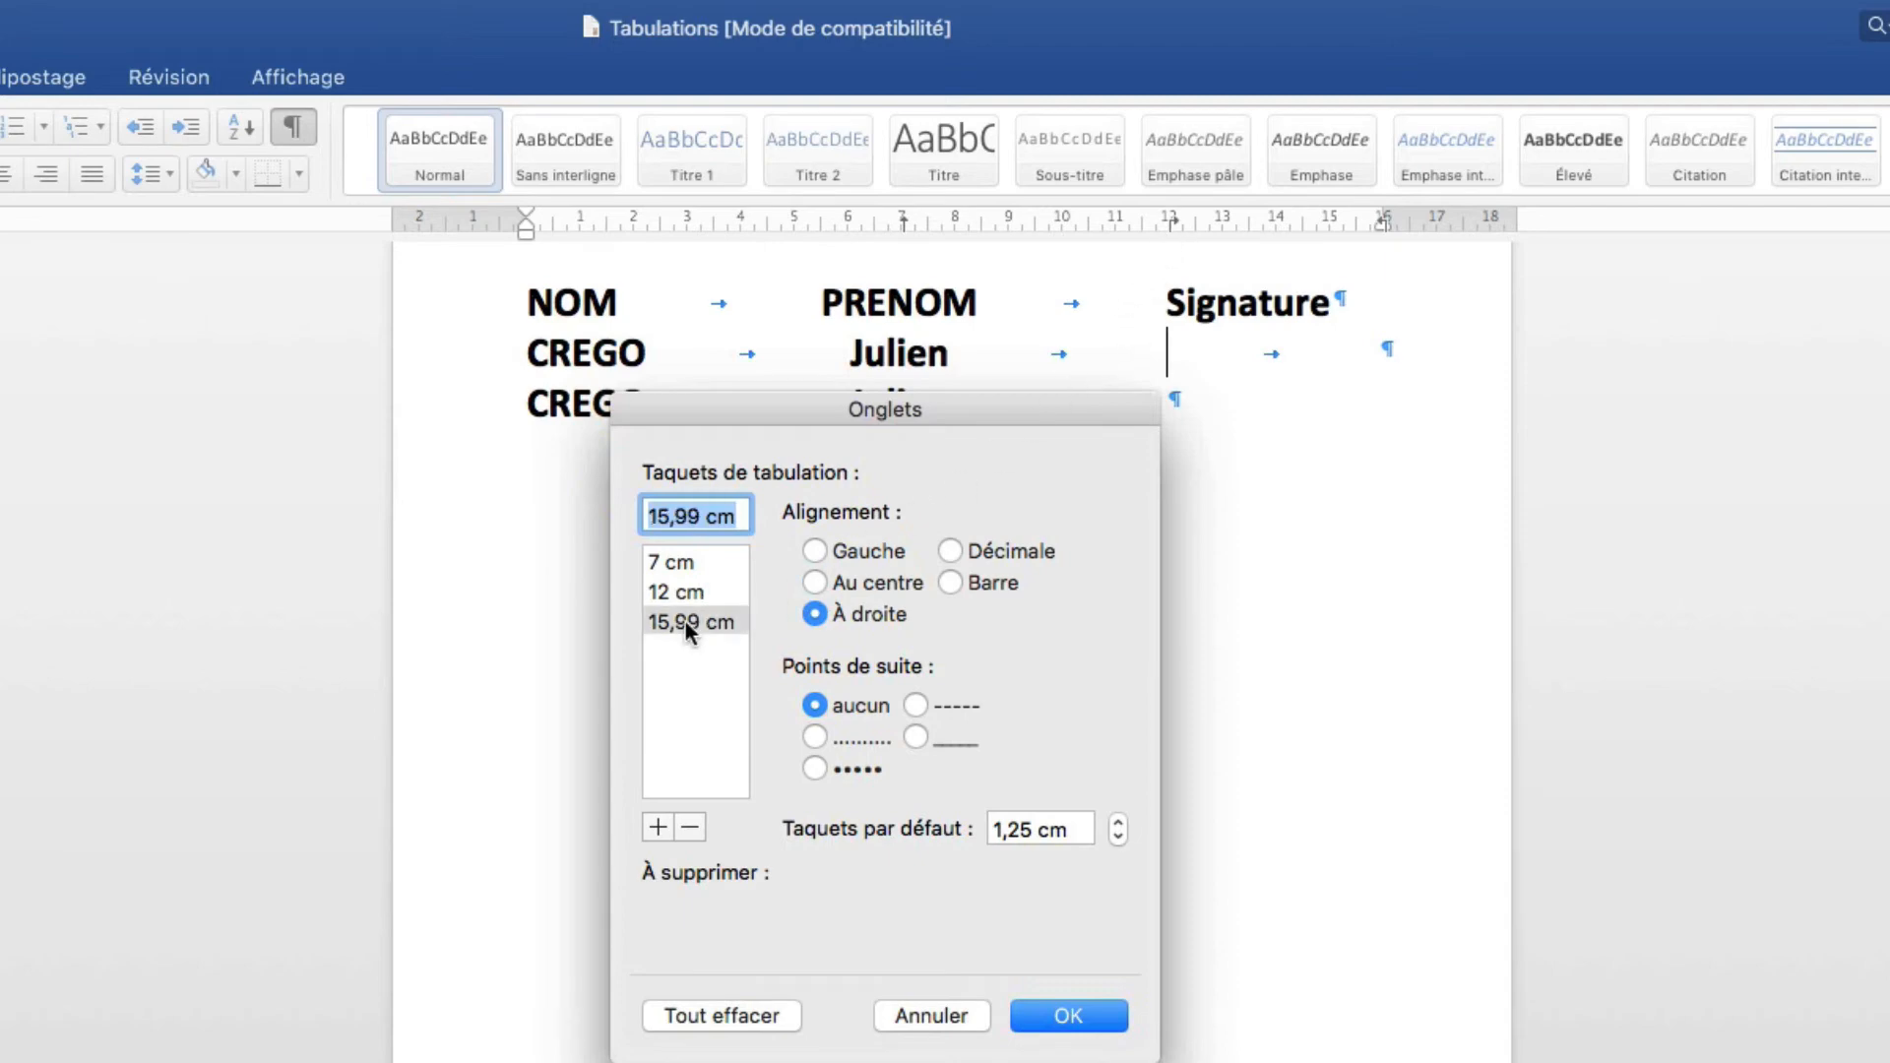
click(815, 736)
click(1069, 1016)
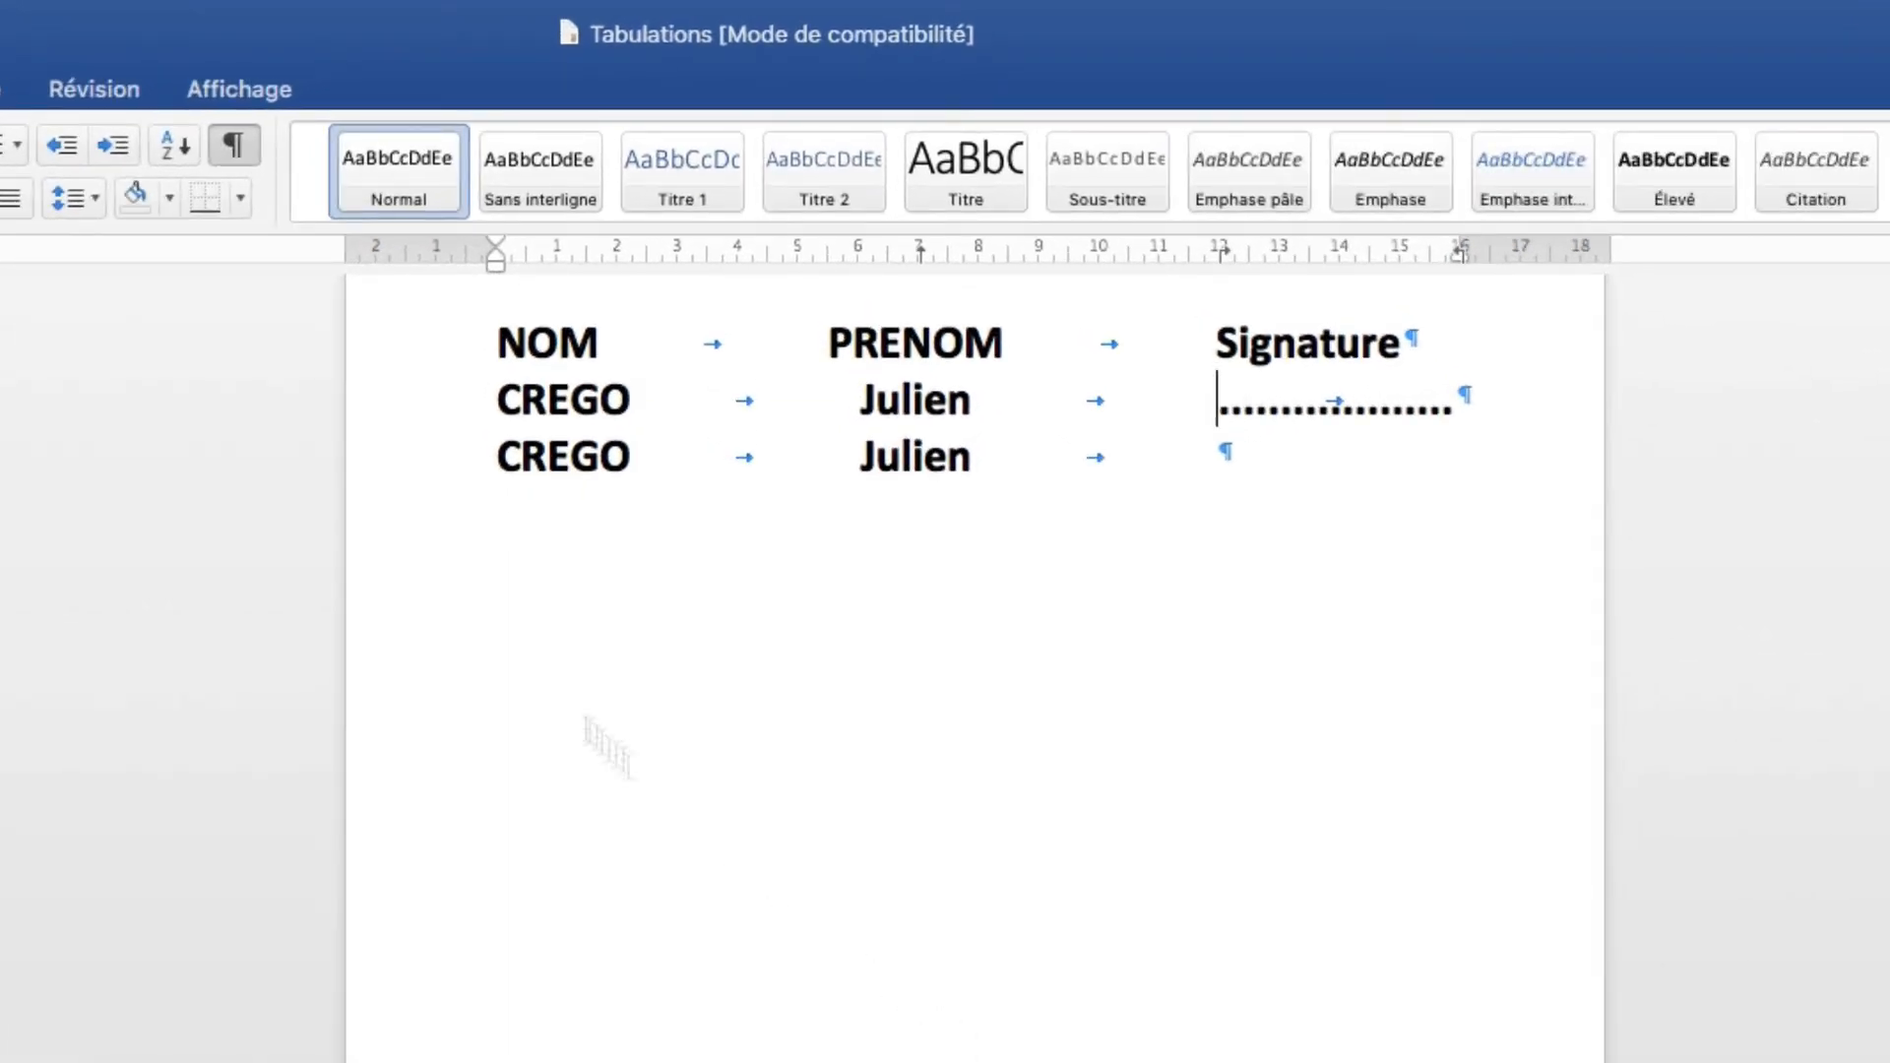
Format-paint line 2's dotted-tab formatting onto line 3 and add its leader with a tab.
click(455, 419)
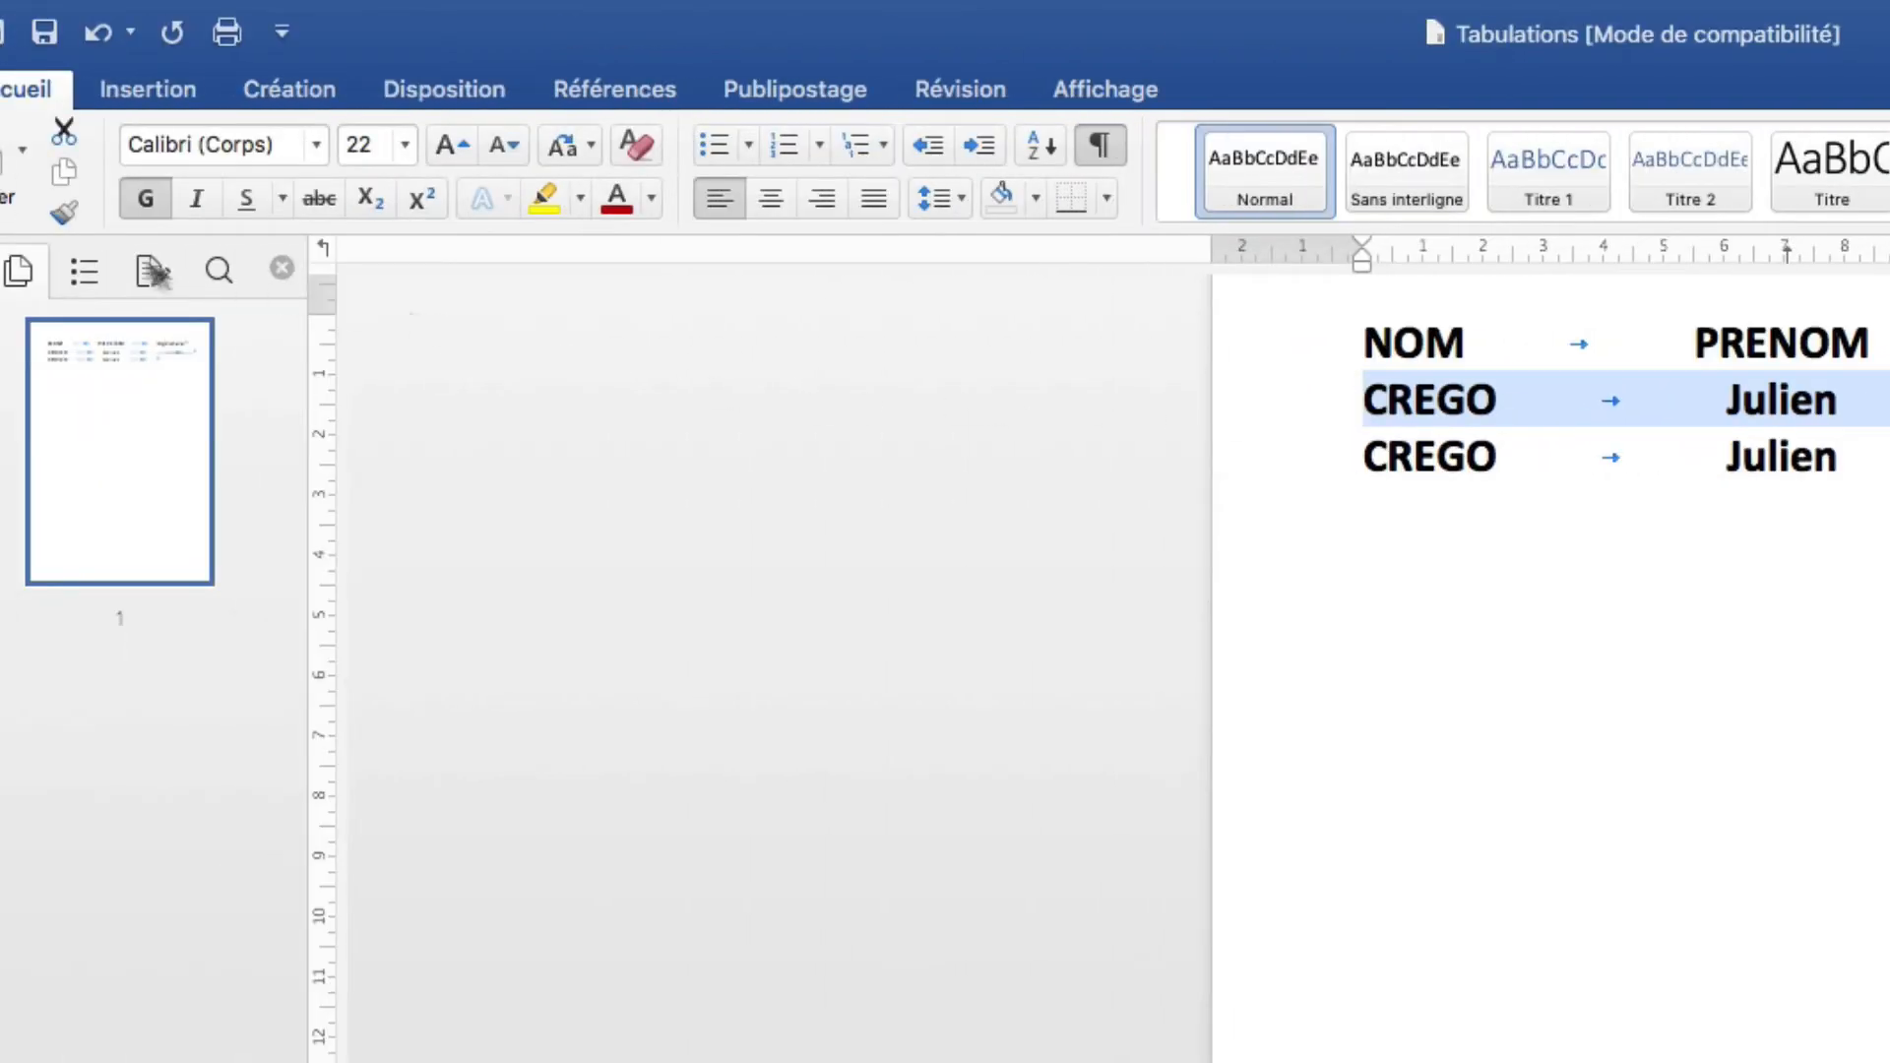
click(63, 215)
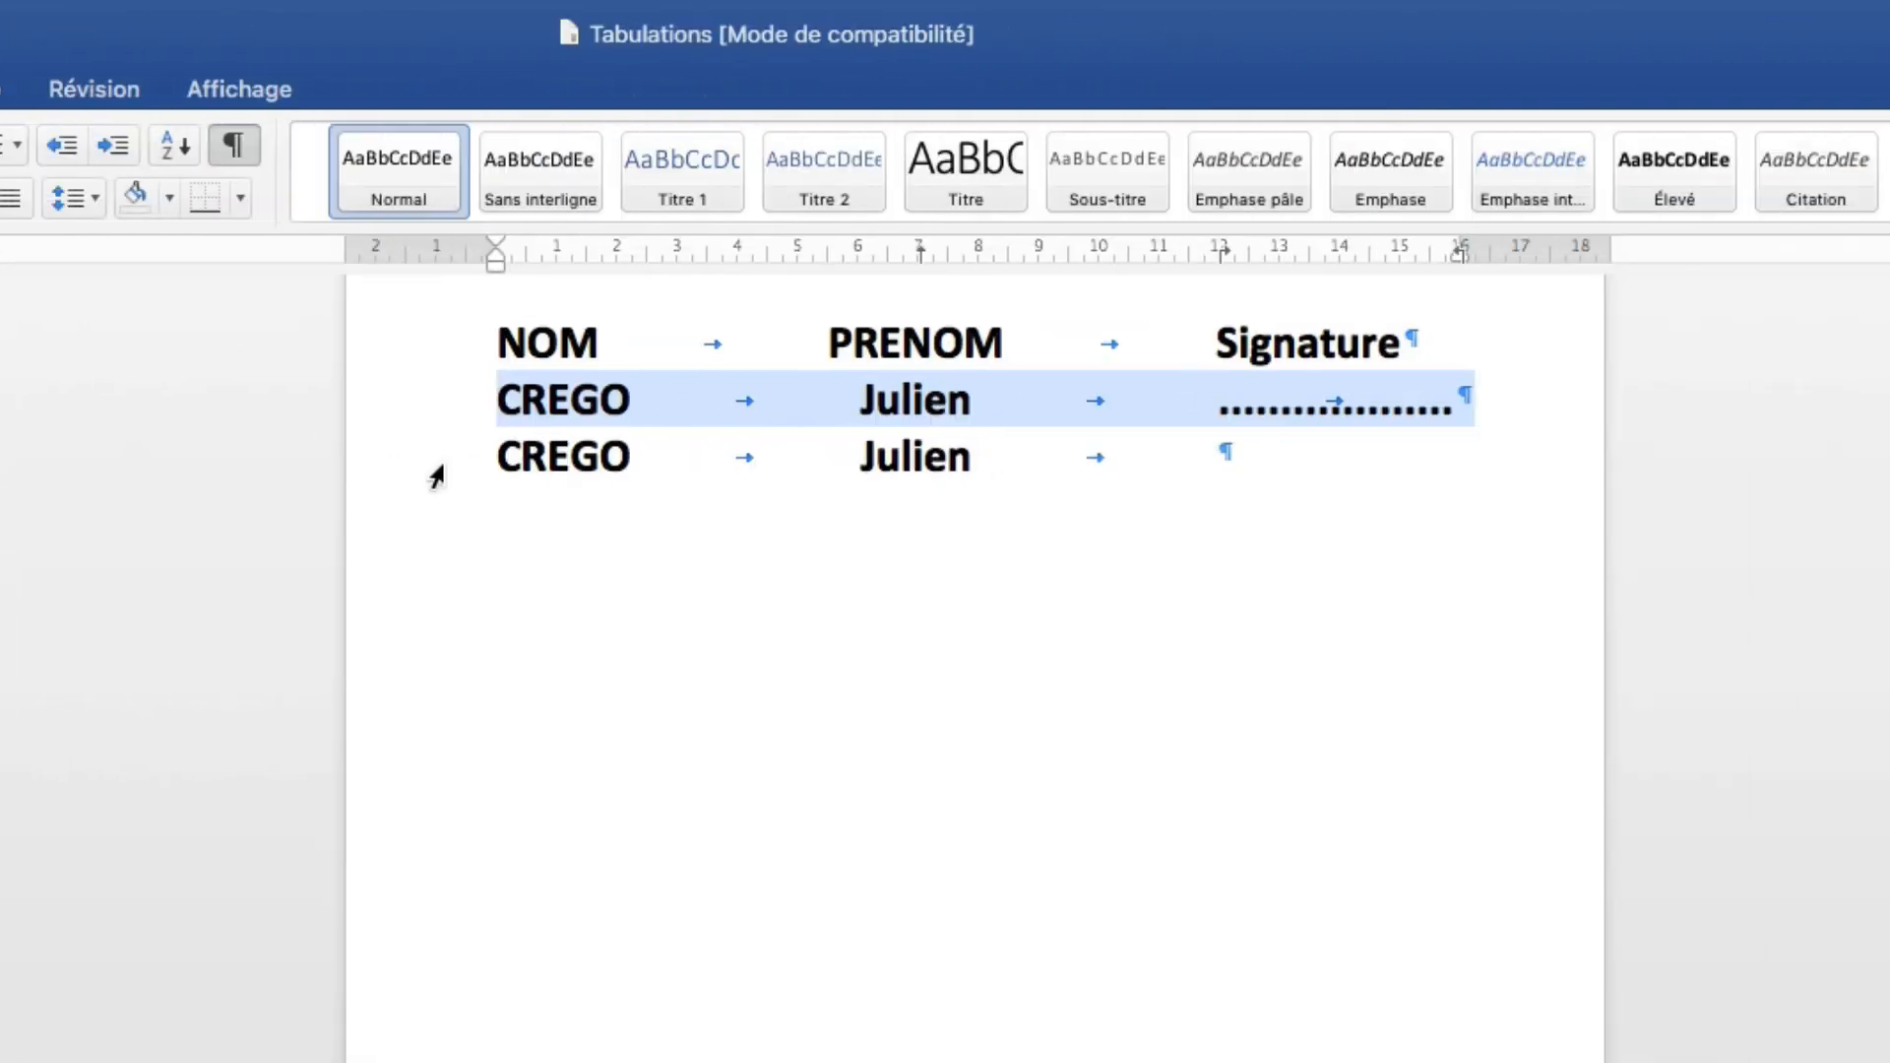
click(1304, 470)
click(1230, 465)
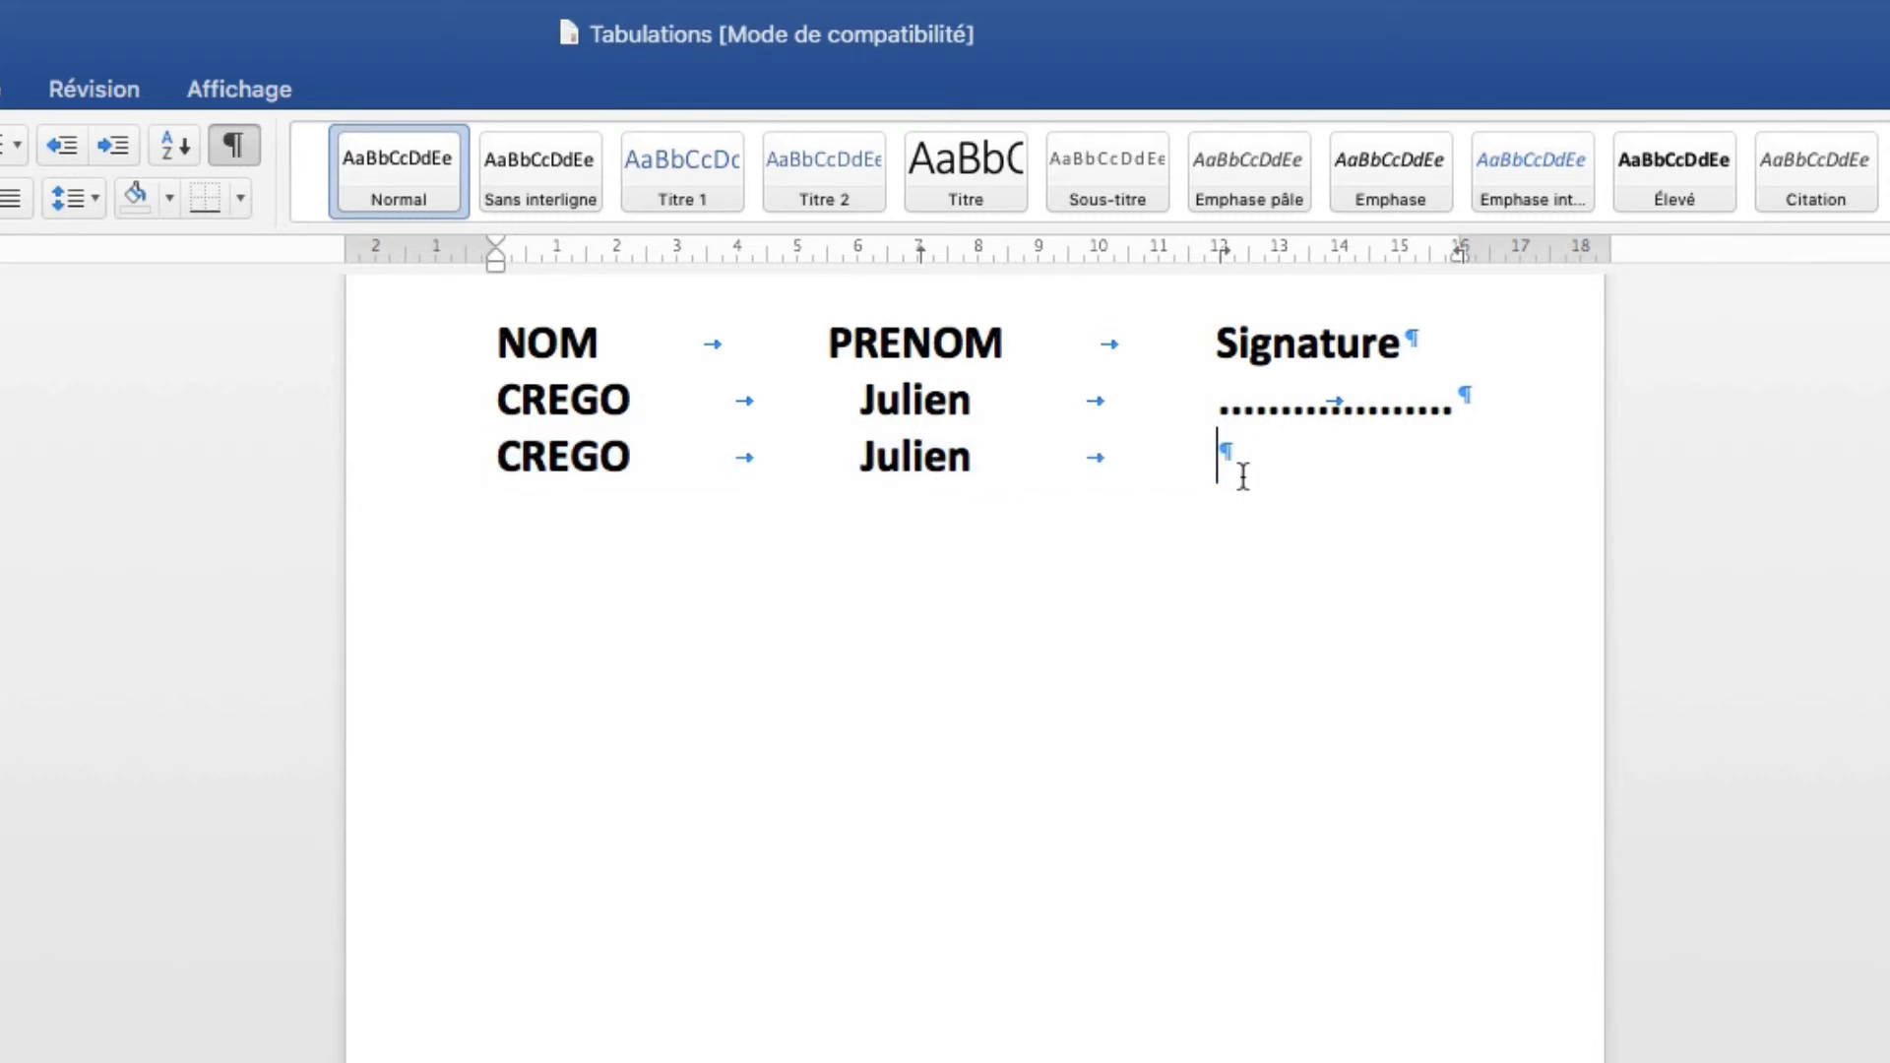
key(Tab)
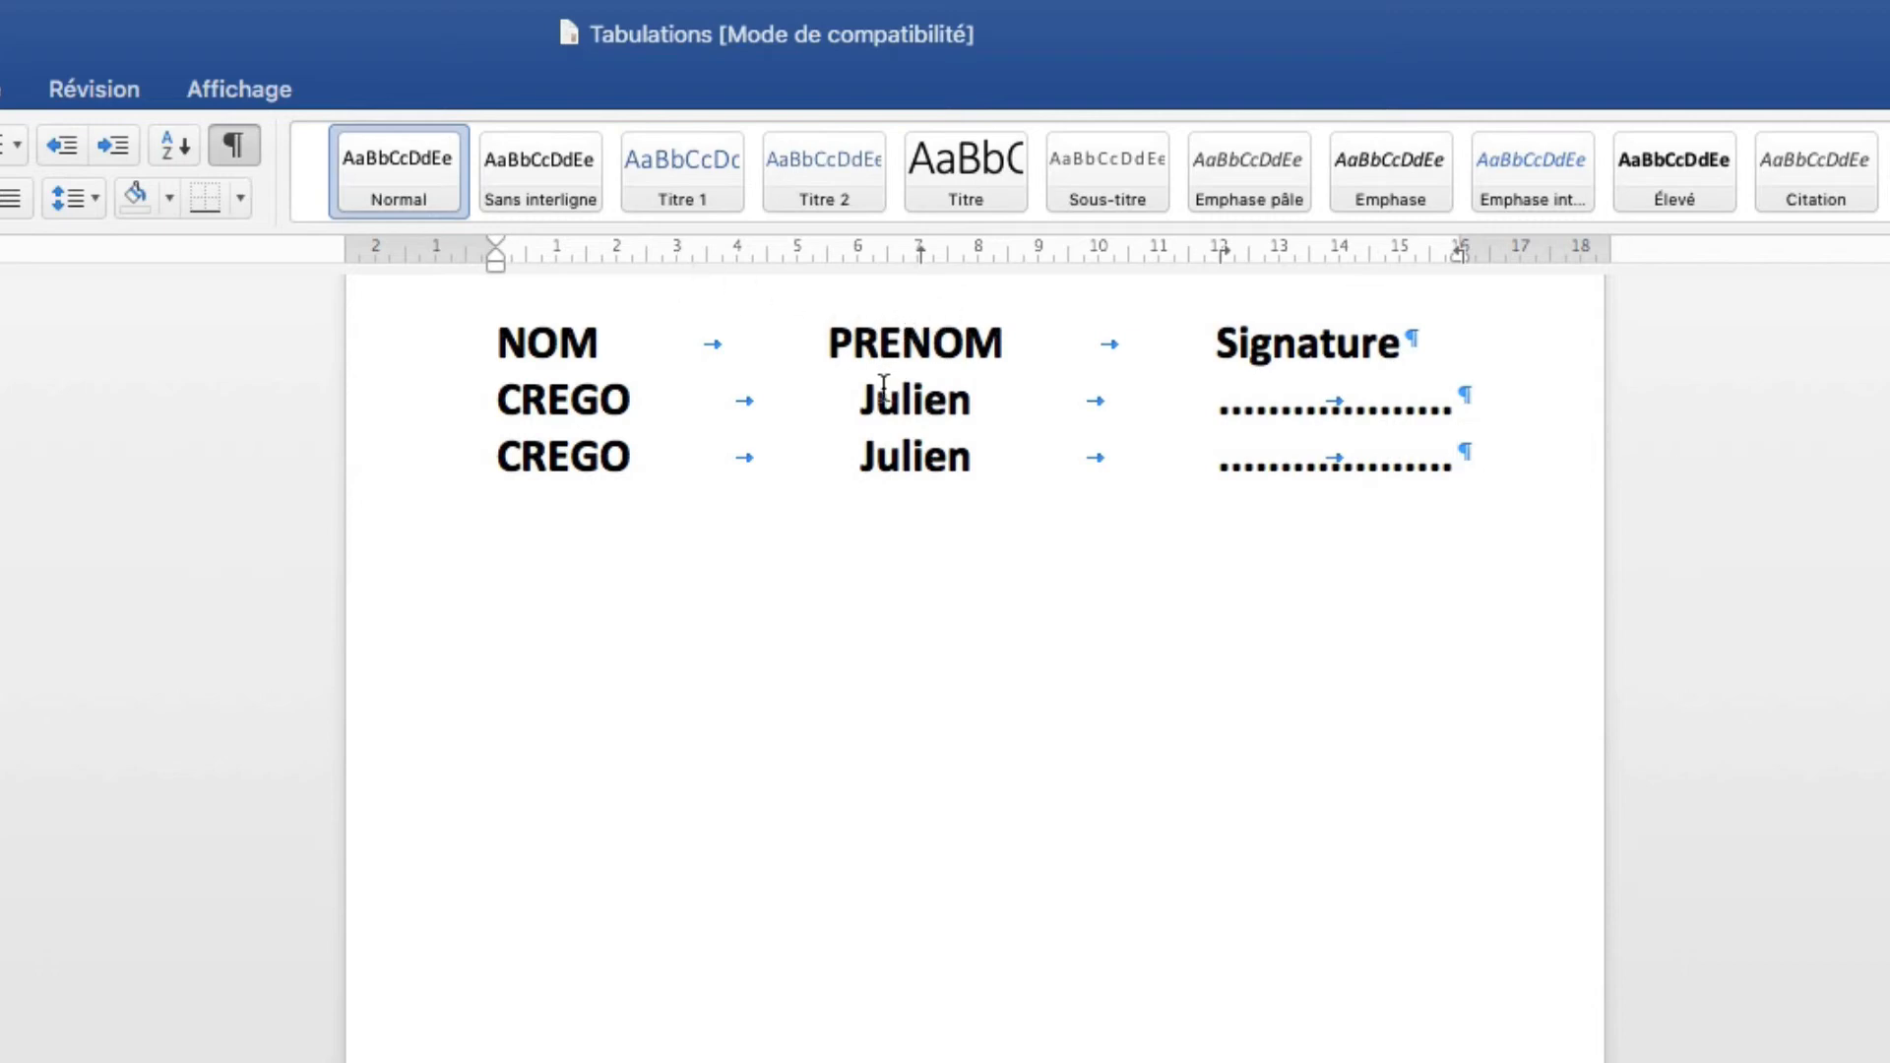
Remove the 15,99 cm tab stop in the paragraph Tabs settings.
right_click(926, 399)
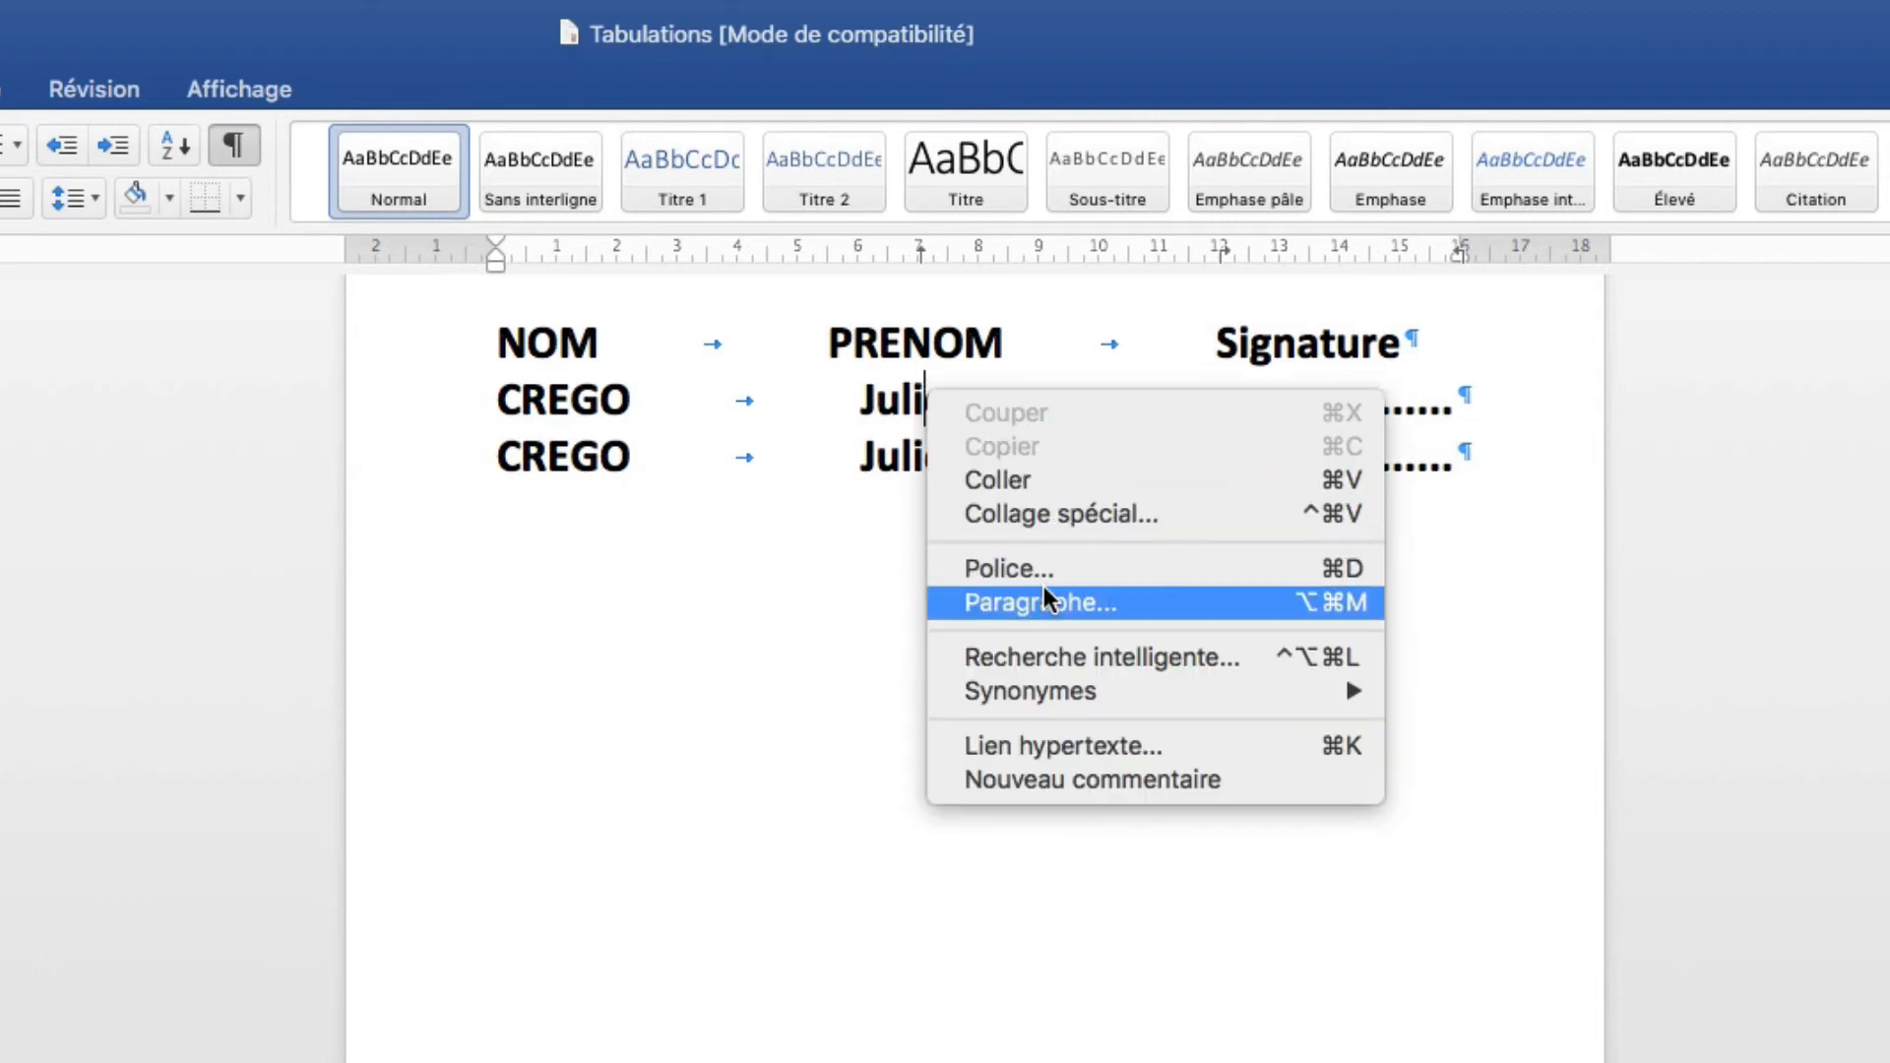
click(1019, 543)
click(409, 919)
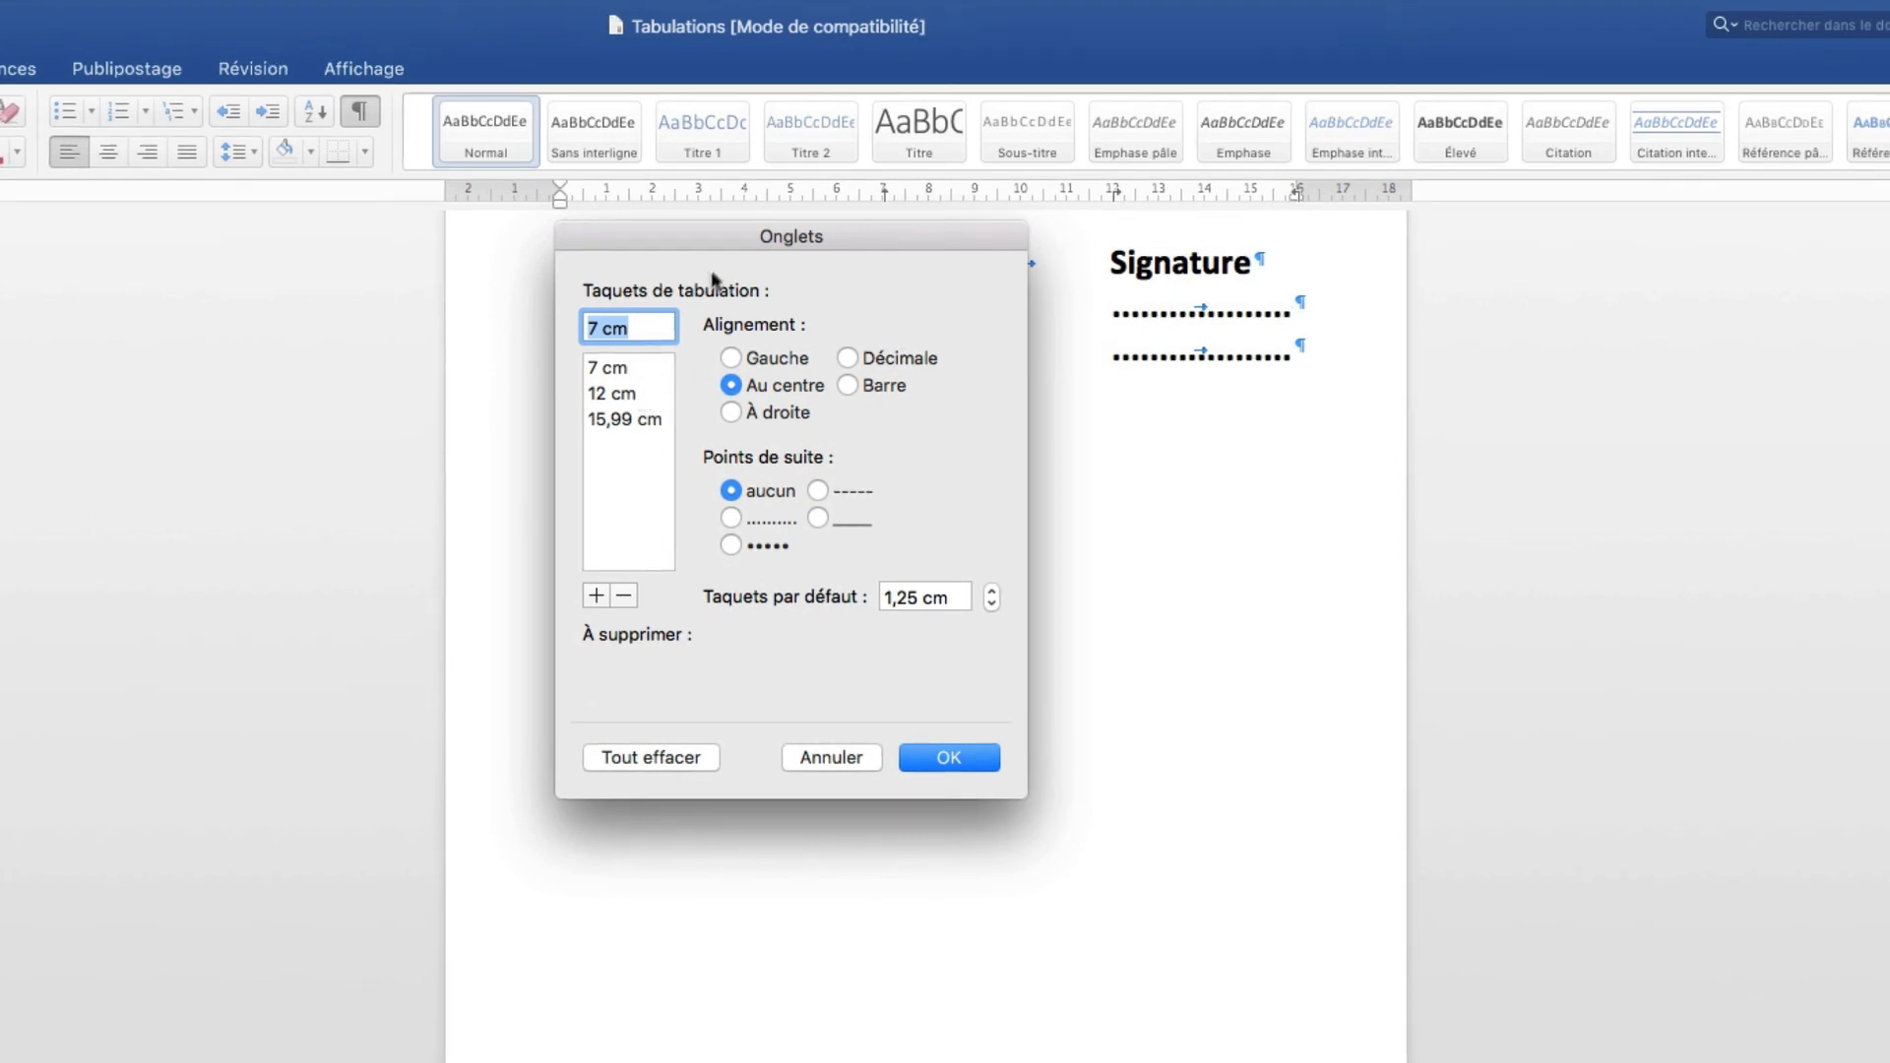
drag(724, 237, 794, 456)
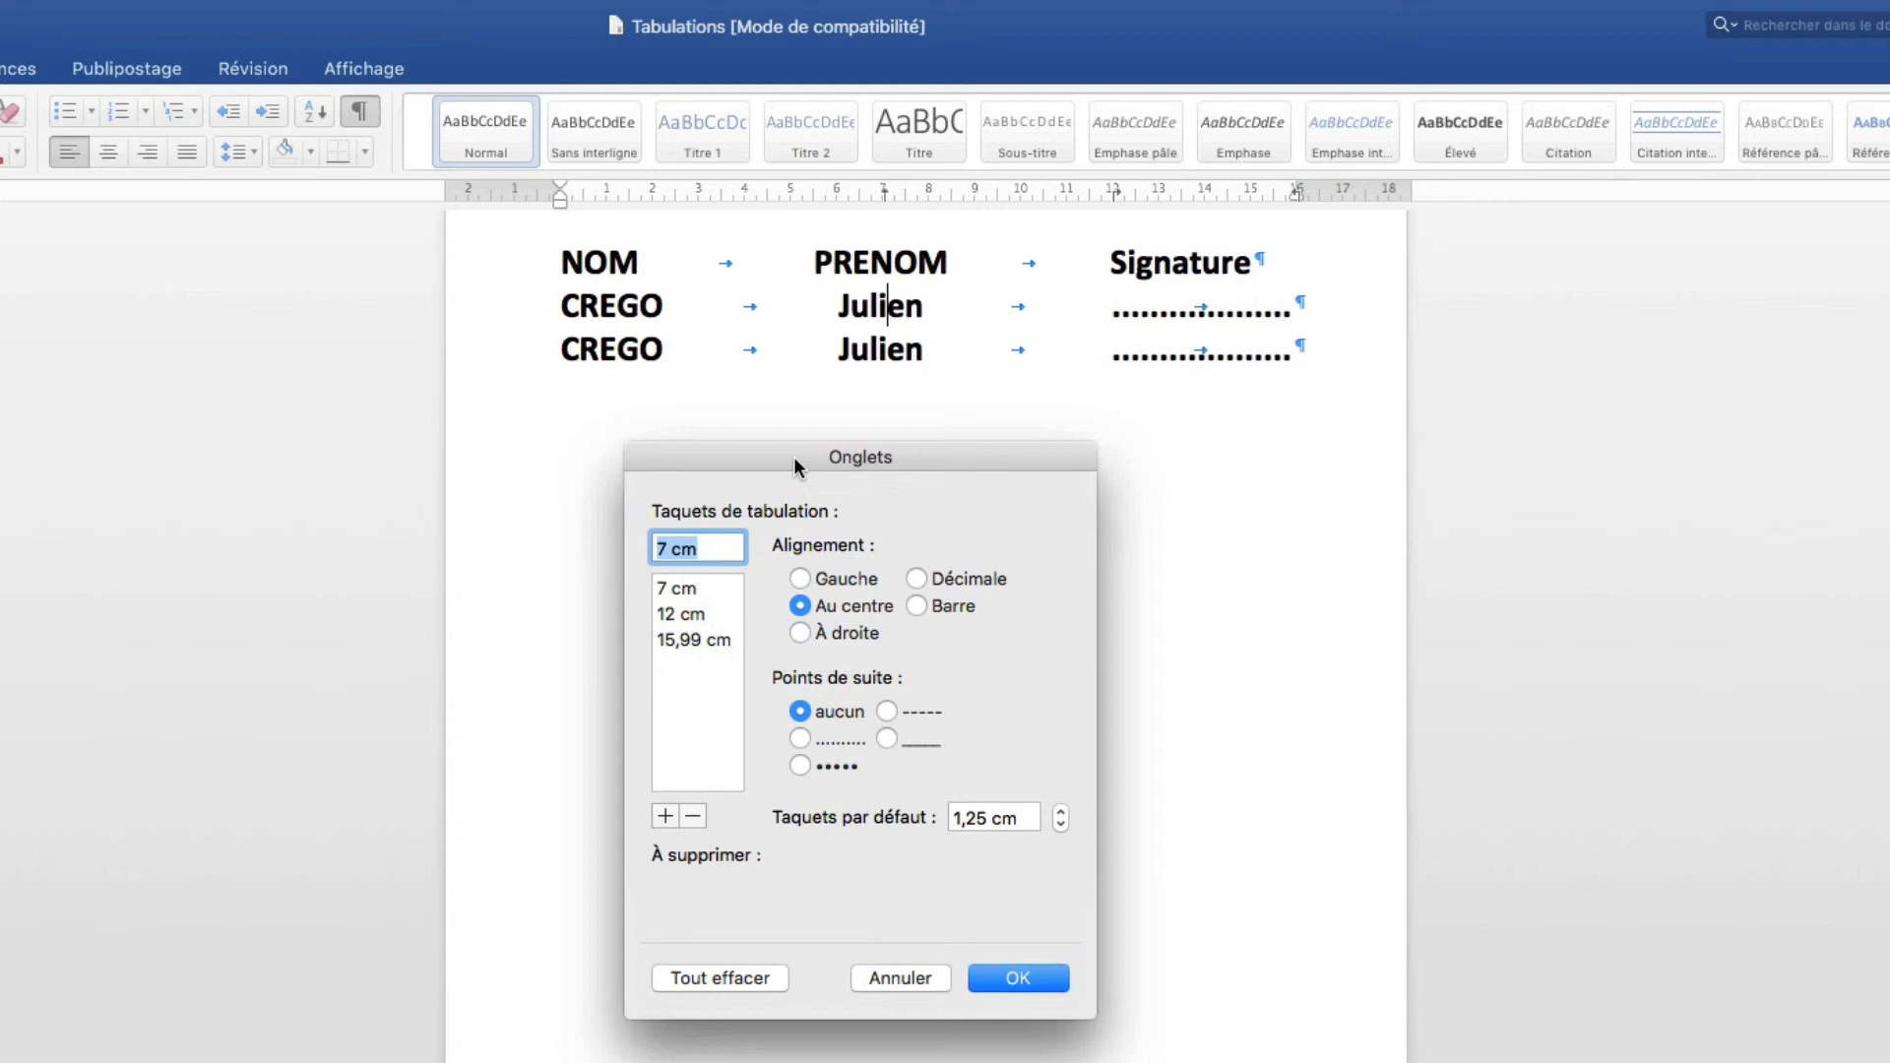
click(677, 638)
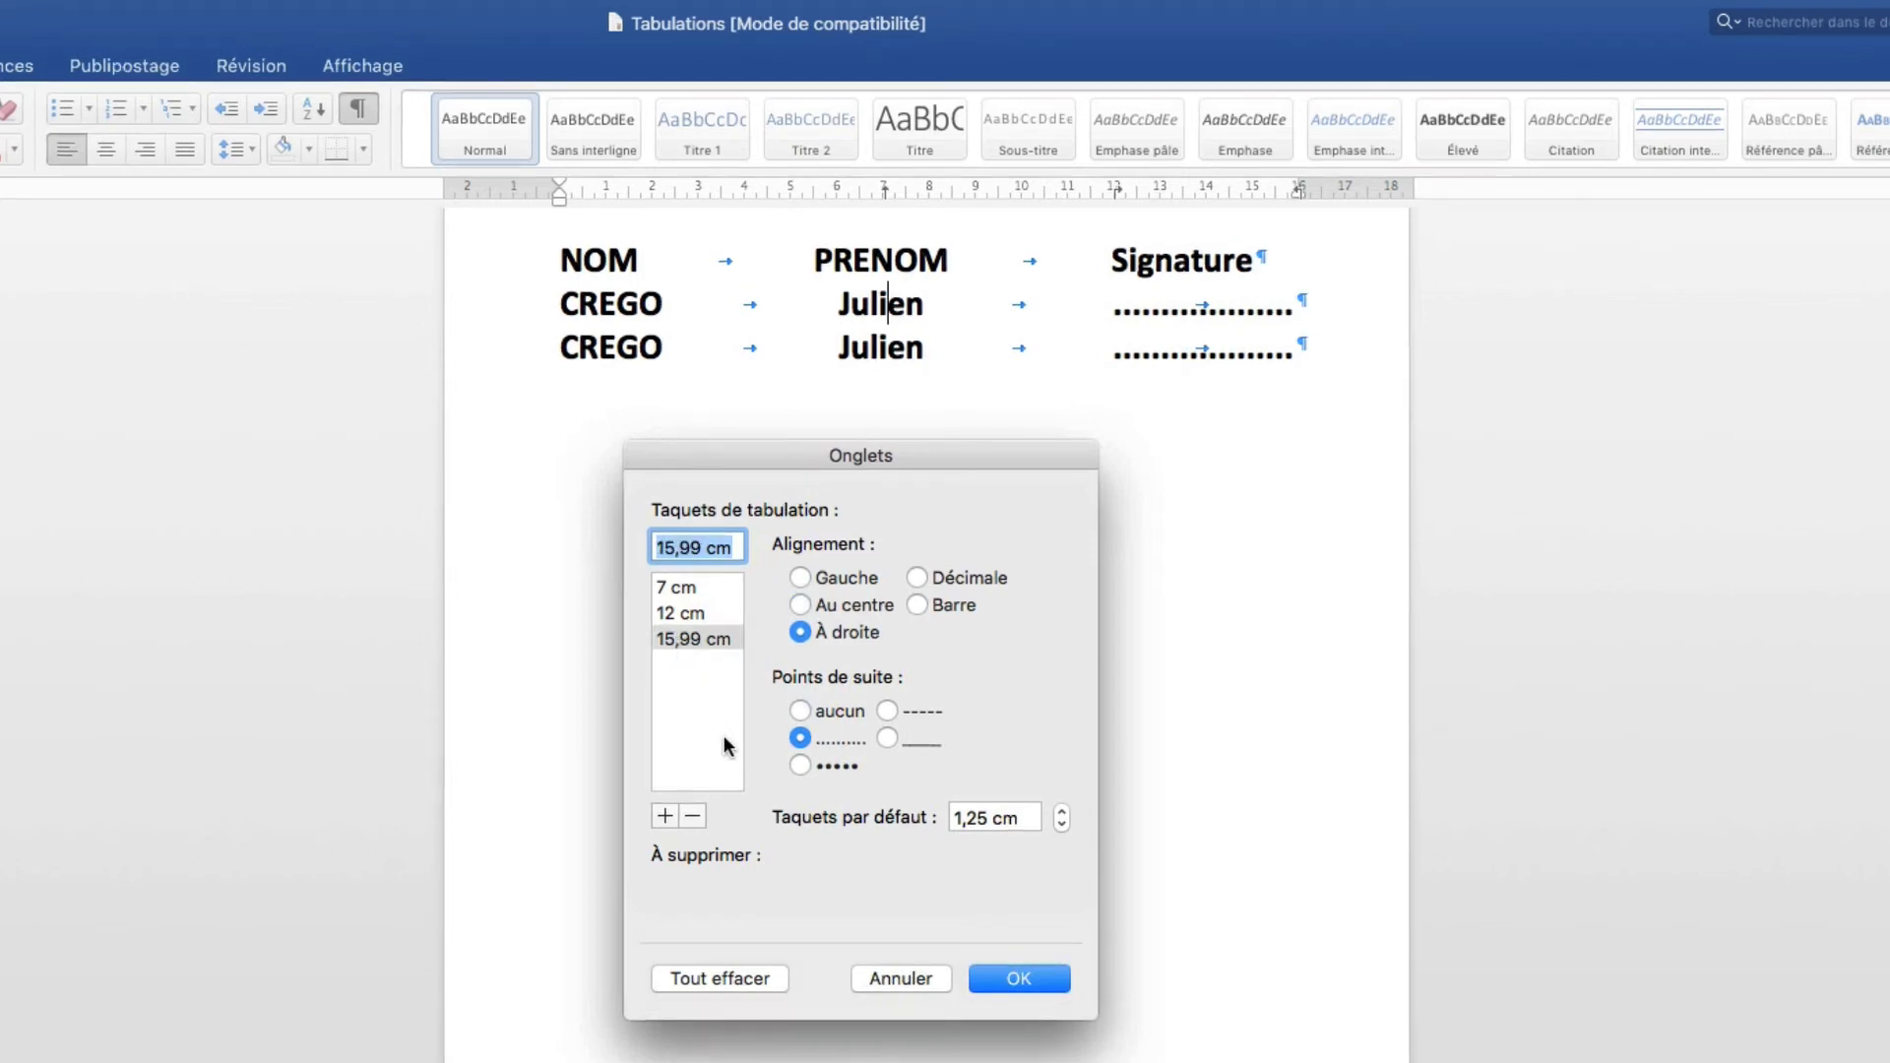
click(692, 817)
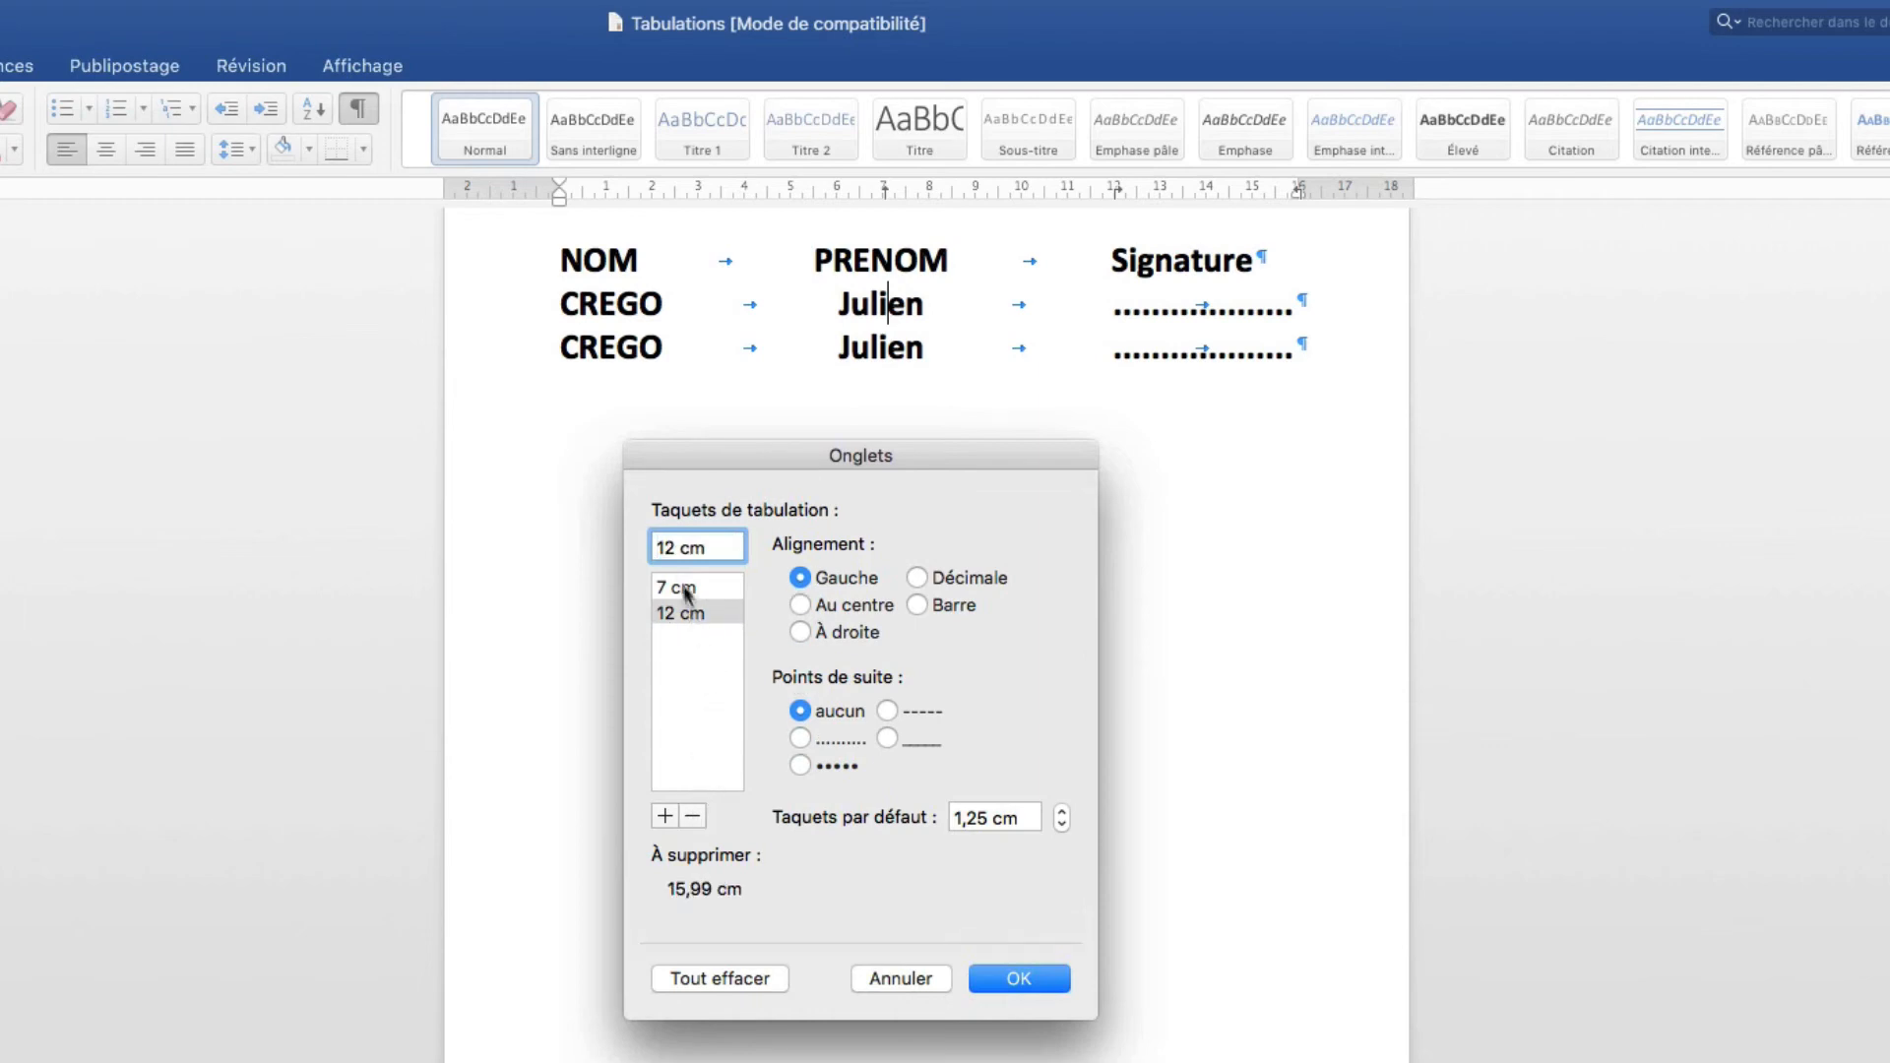
Add a dotted-leader tab stop at 16 cm, apply it, and select all the text.
key(Delete)
key(Delete)
text(16)
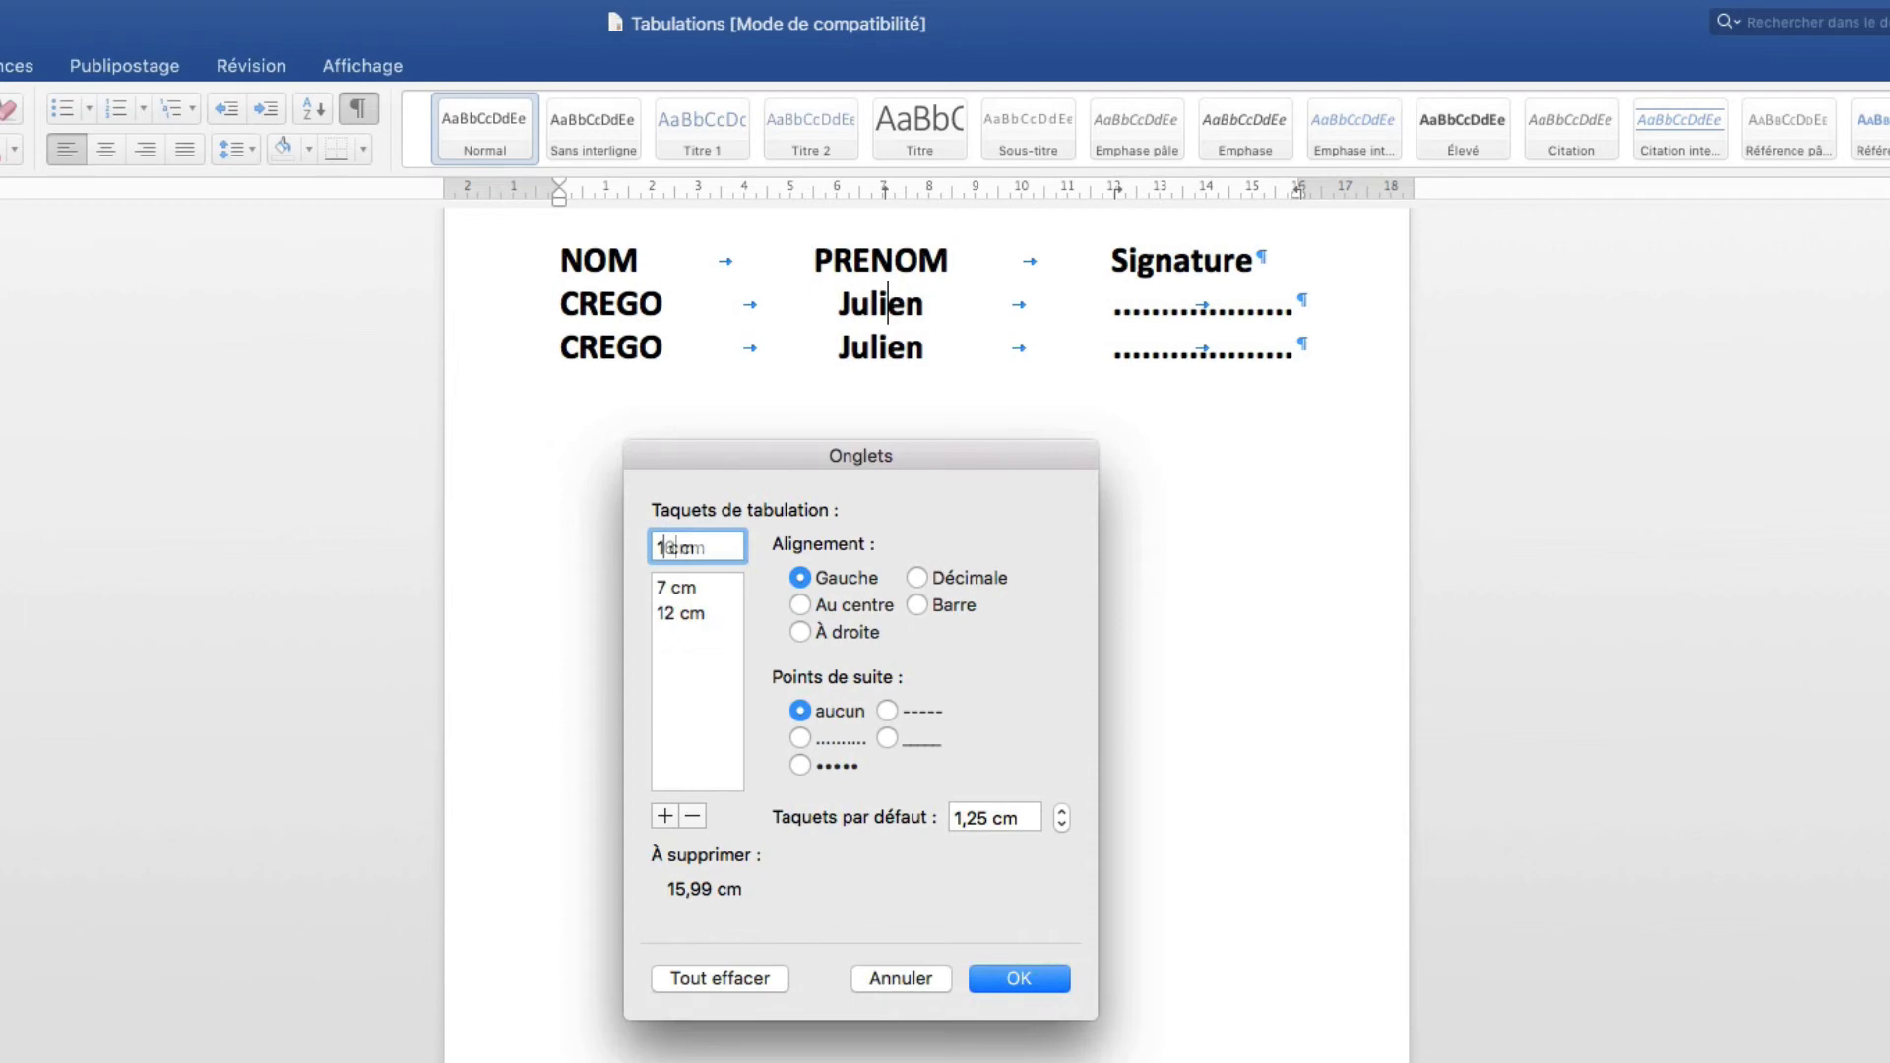
click(802, 737)
click(667, 817)
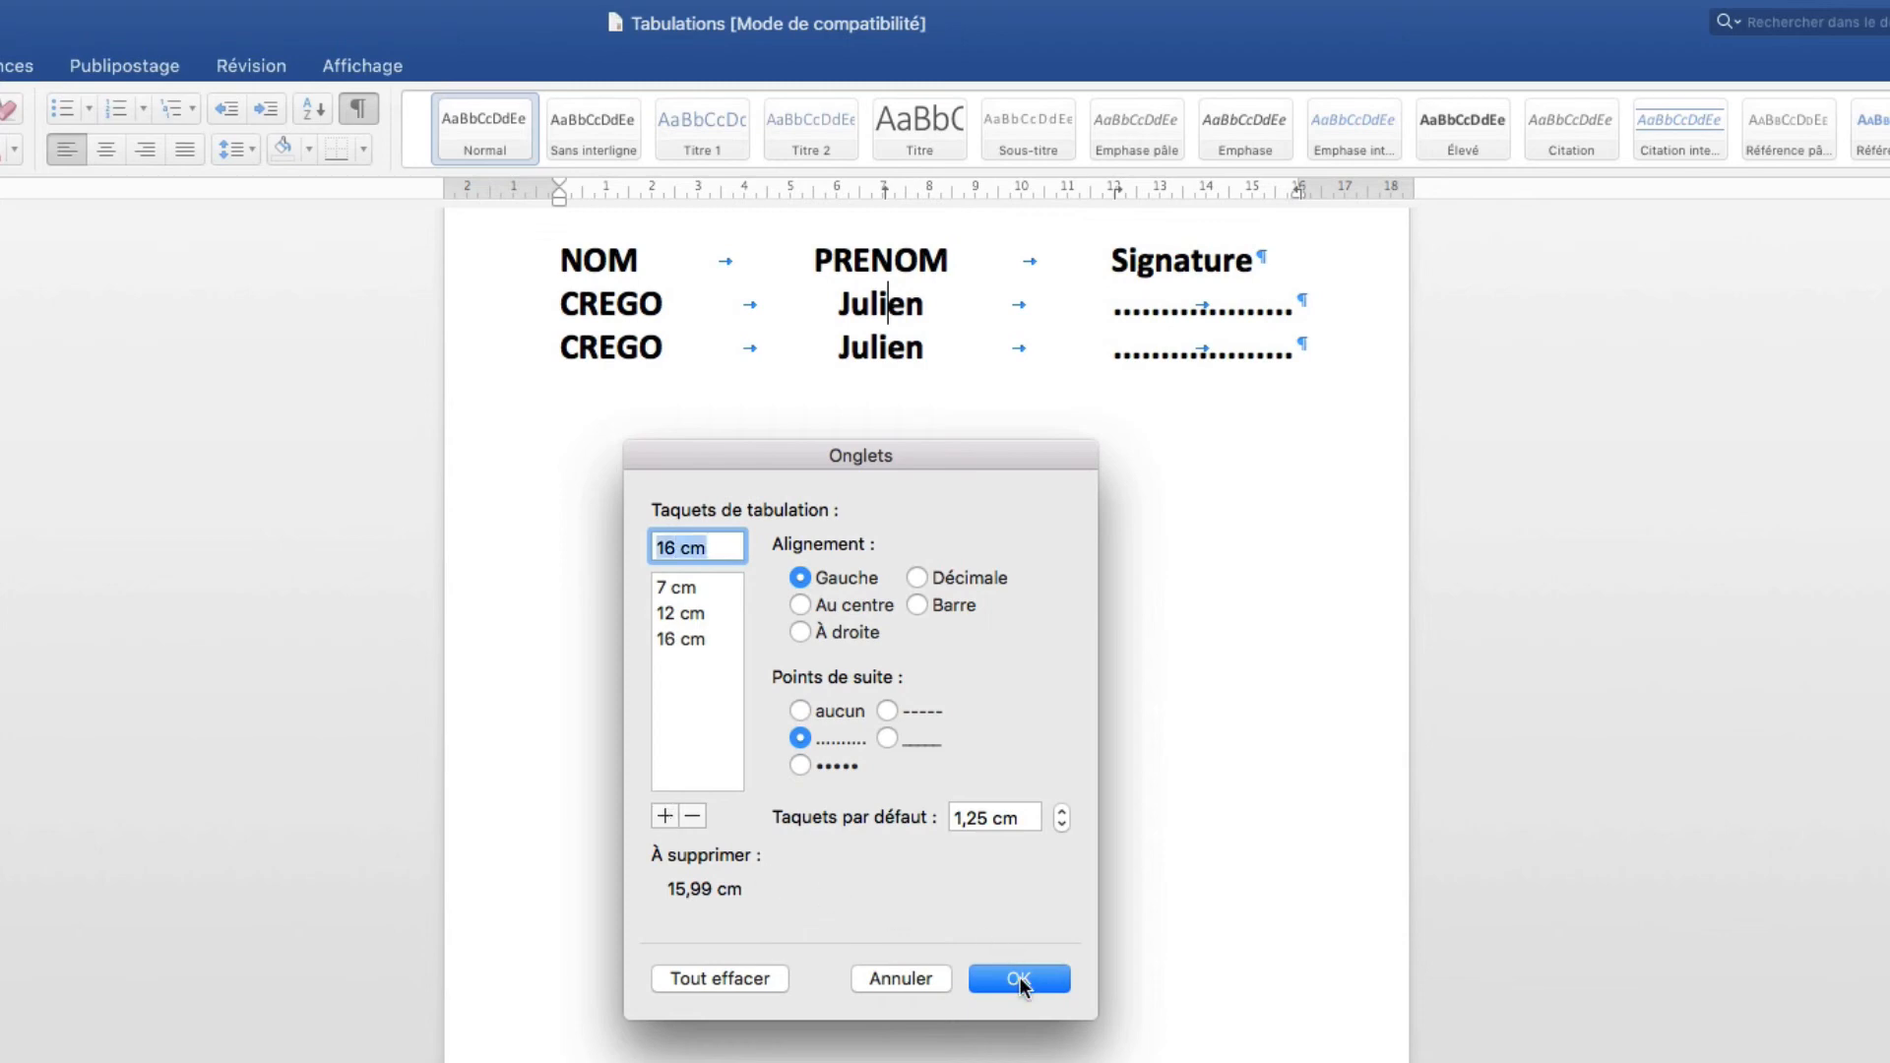
click(1019, 979)
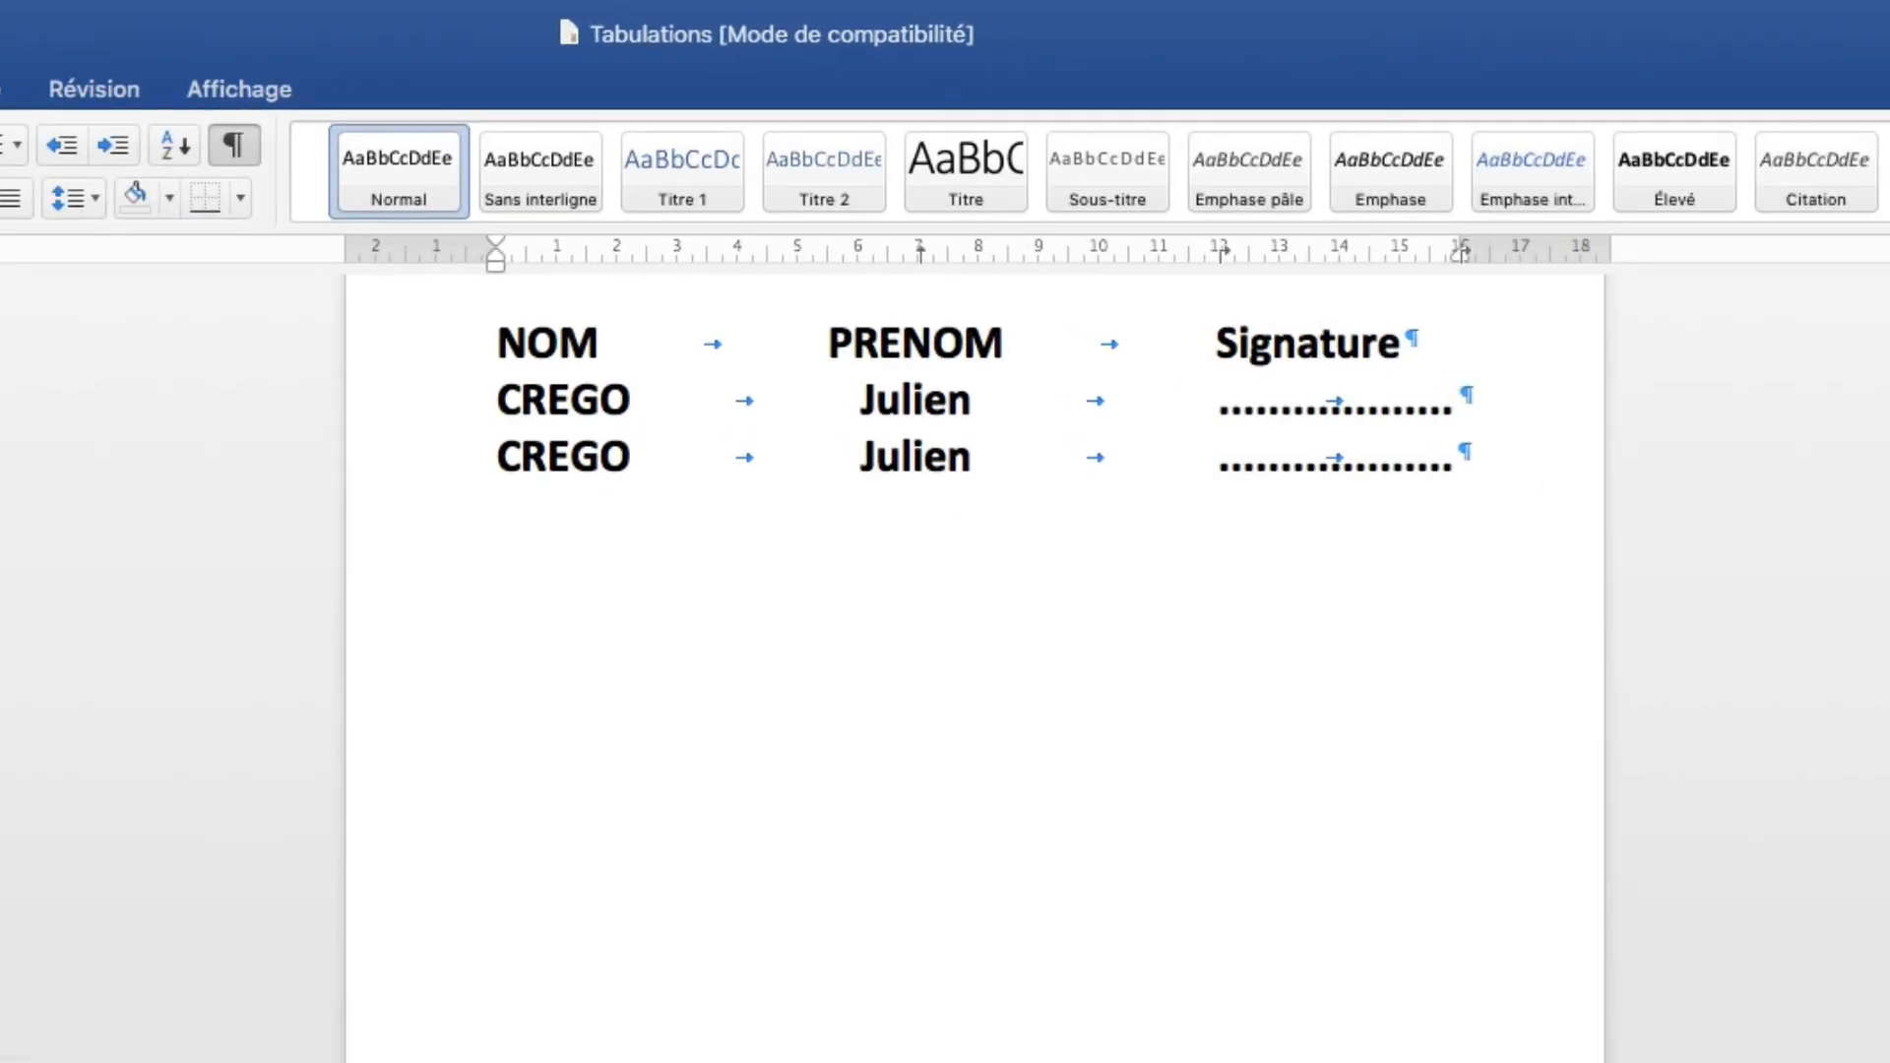
click(1007, 720)
key(super+a)
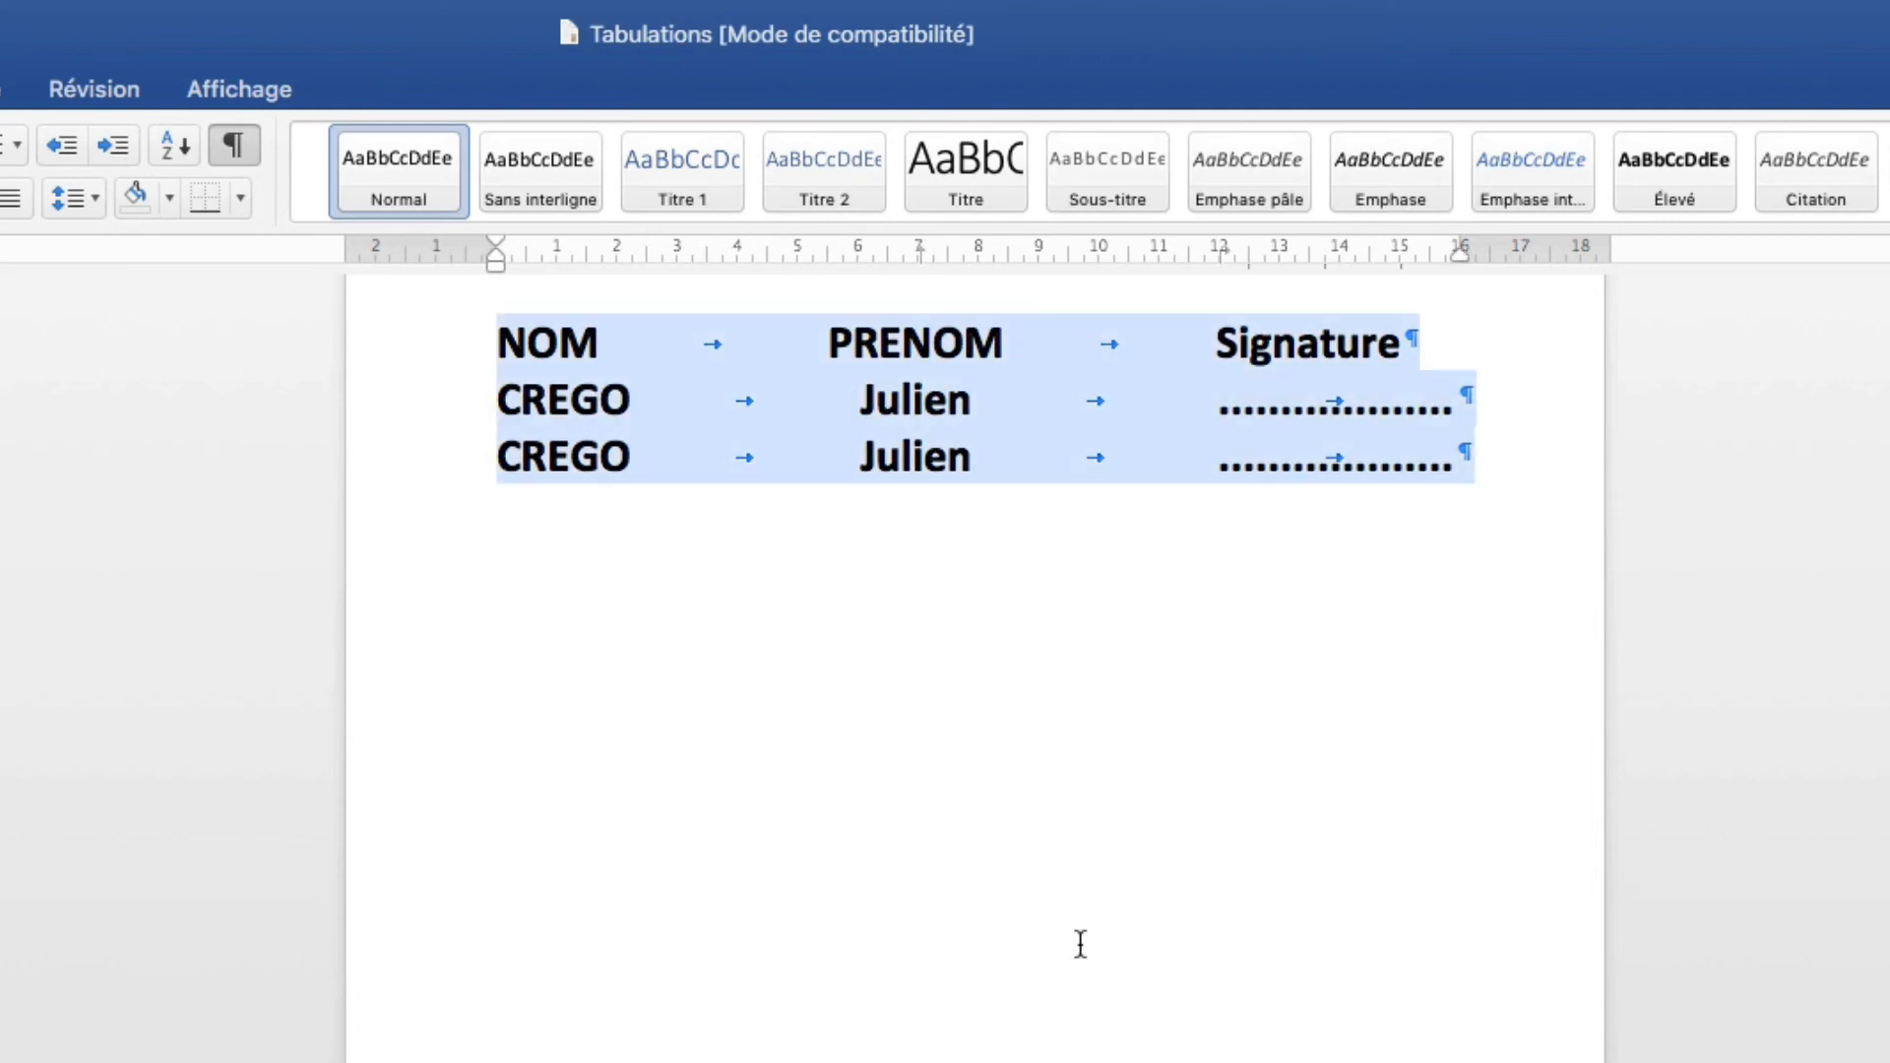
Delete the names table and drag the 7, 12 and 16 cm tab stops off the ruler.
key(BackSpace)
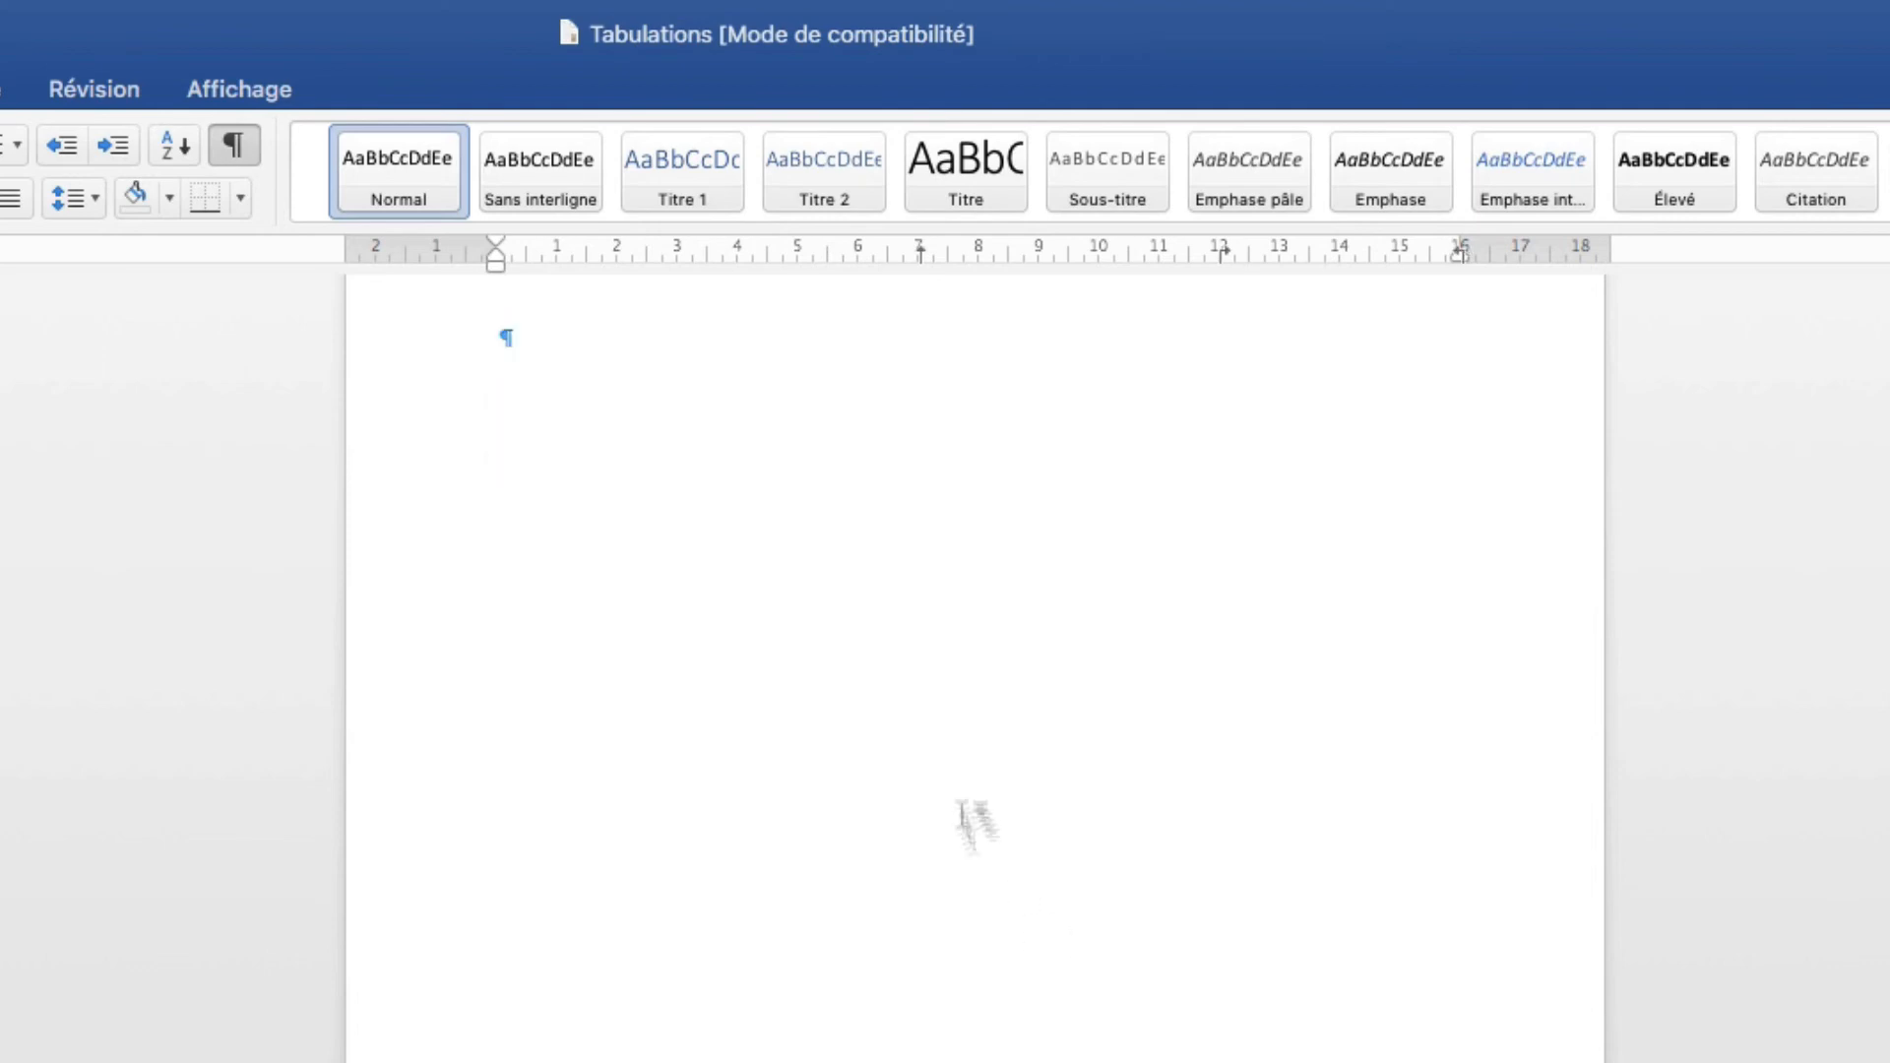
drag(919, 248, 919, 337)
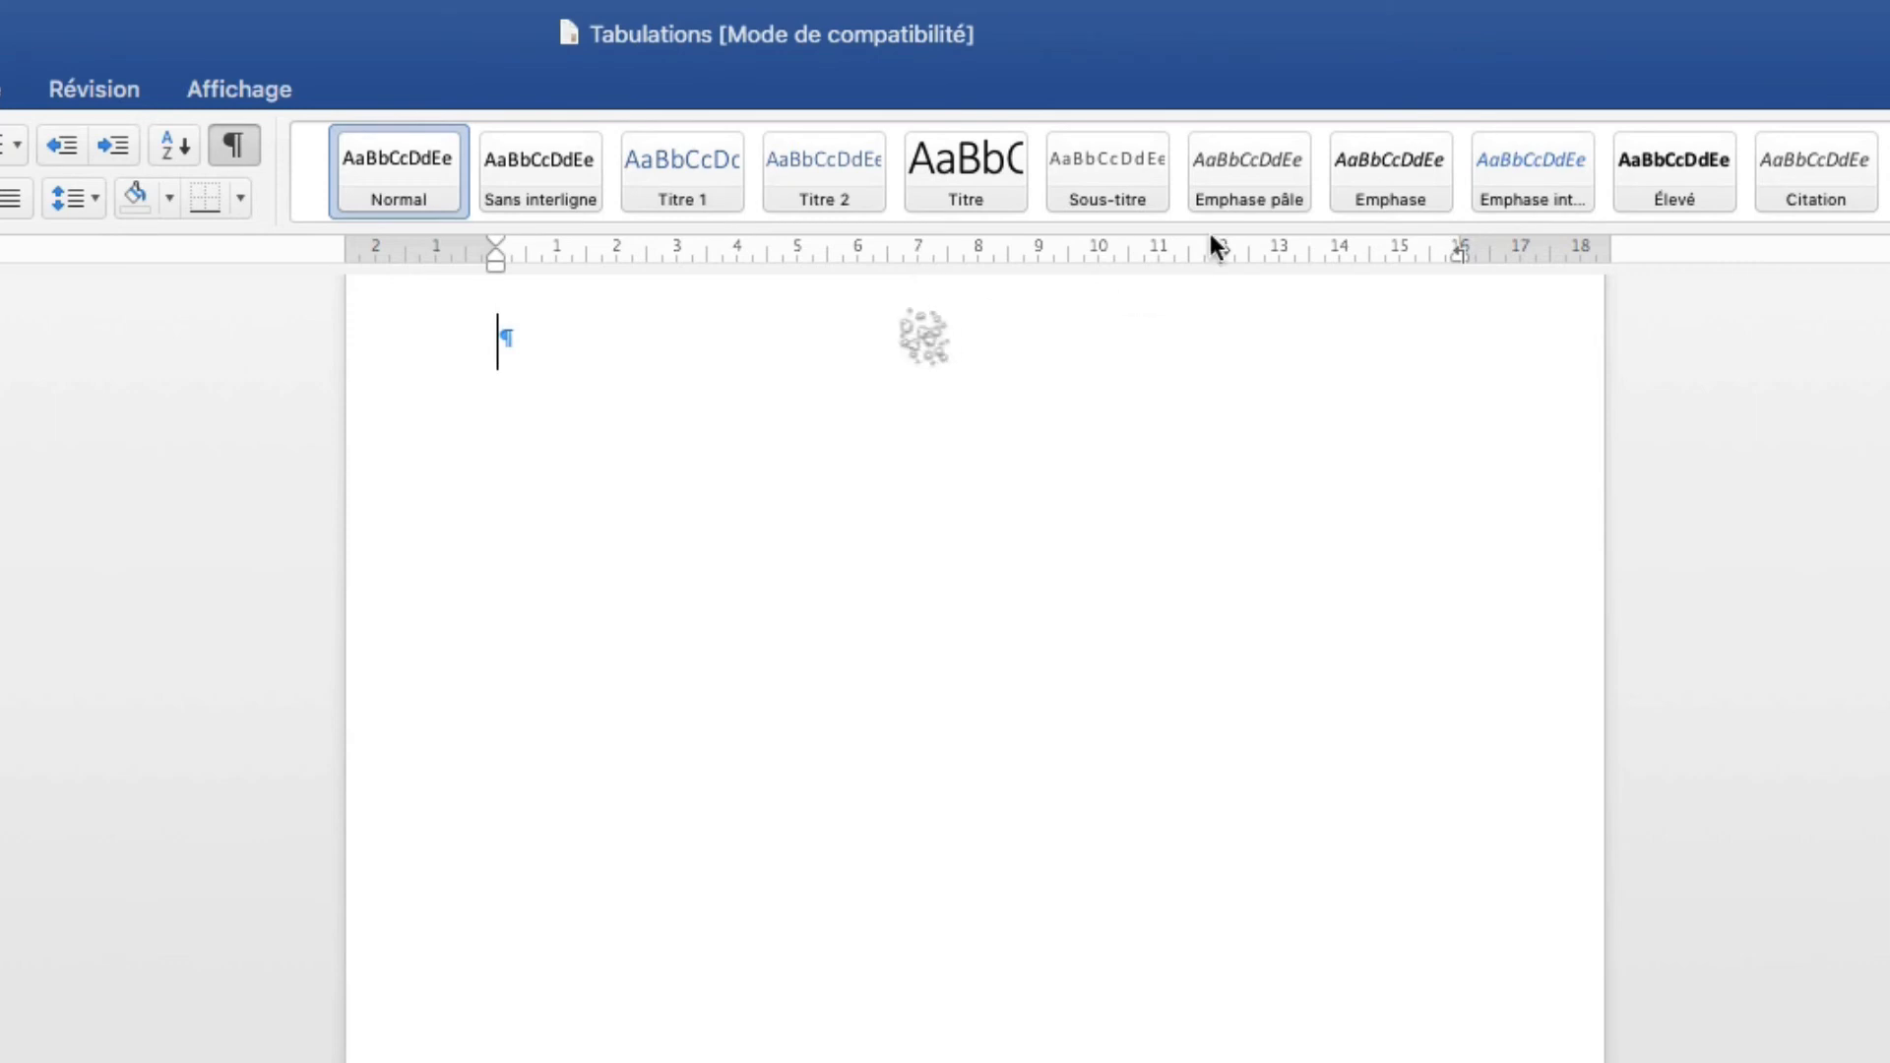
drag(1222, 253, 1255, 313)
mouse_move(1453, 254)
mouse_down()
mouse_move(1455, 304)
mouse_move(1407, 339)
mouse_up()
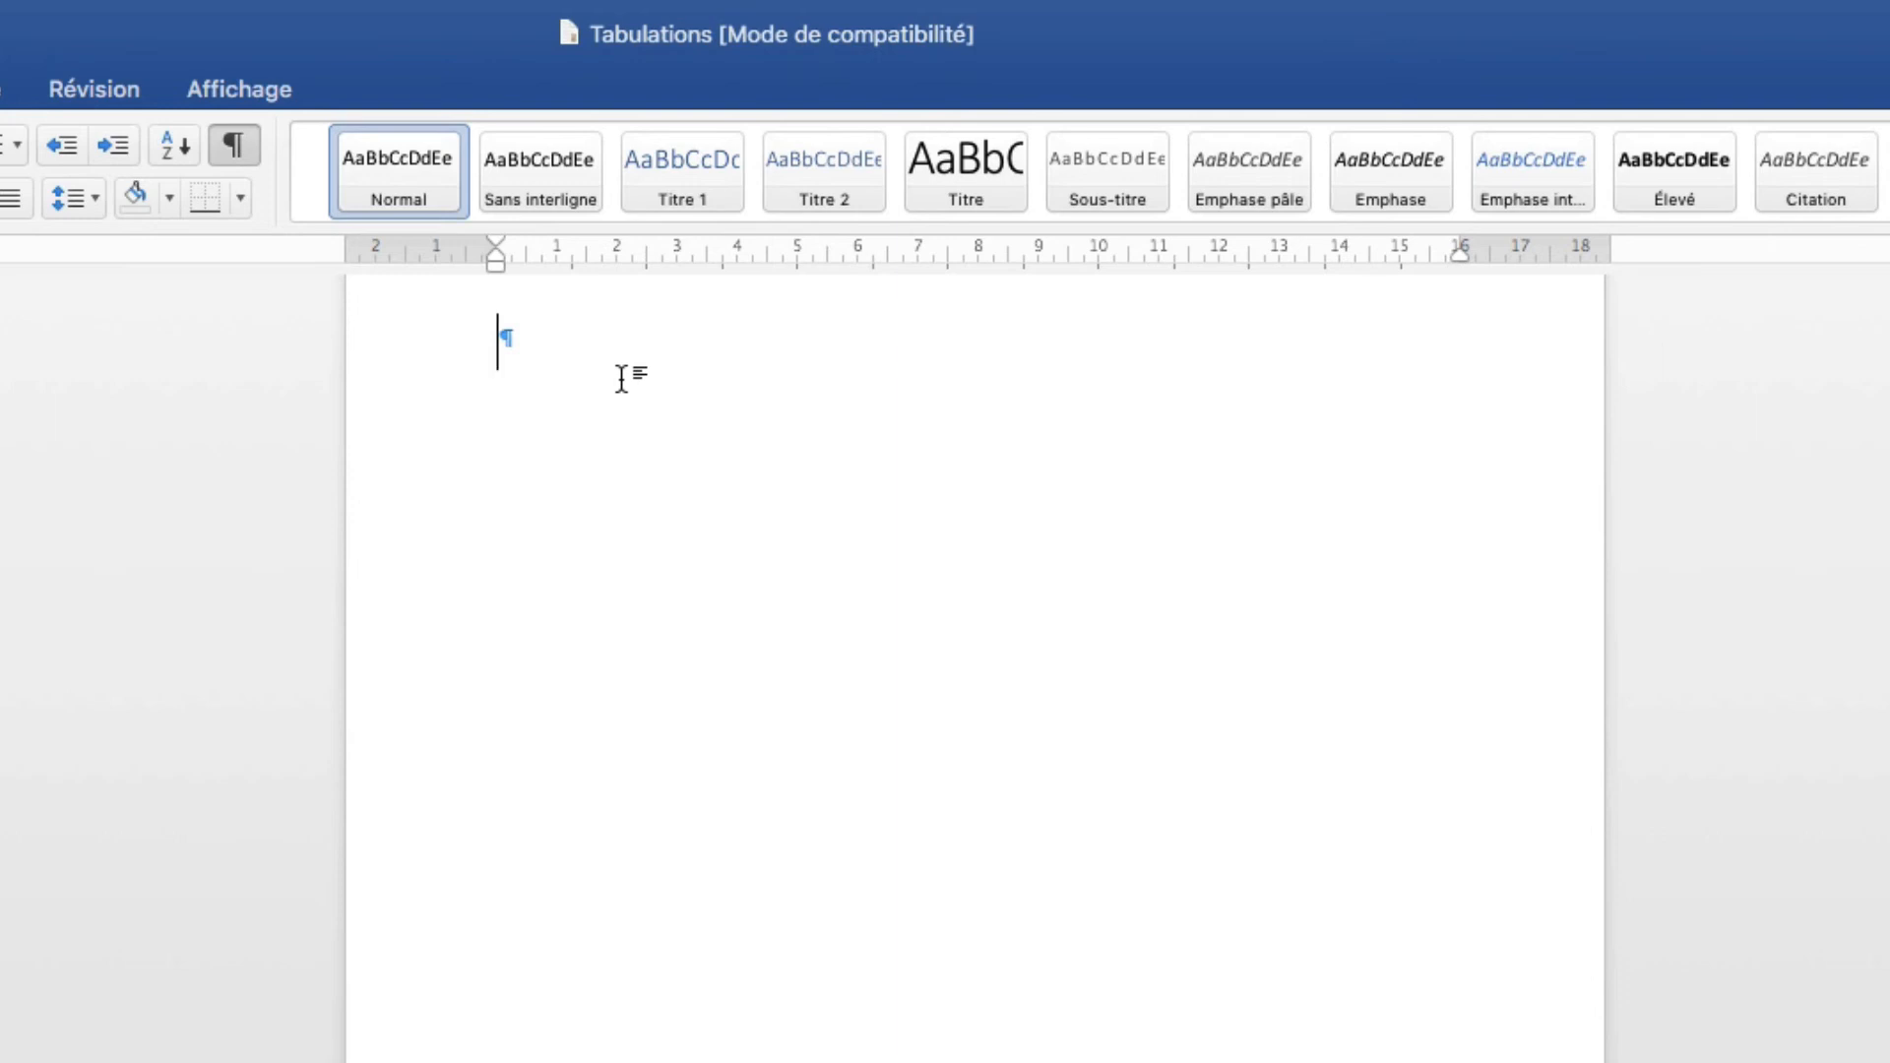
Type 154,789987, 12,45 and 145454,465 on separate lines, pushing the first right with a tab.
text(154,789987)
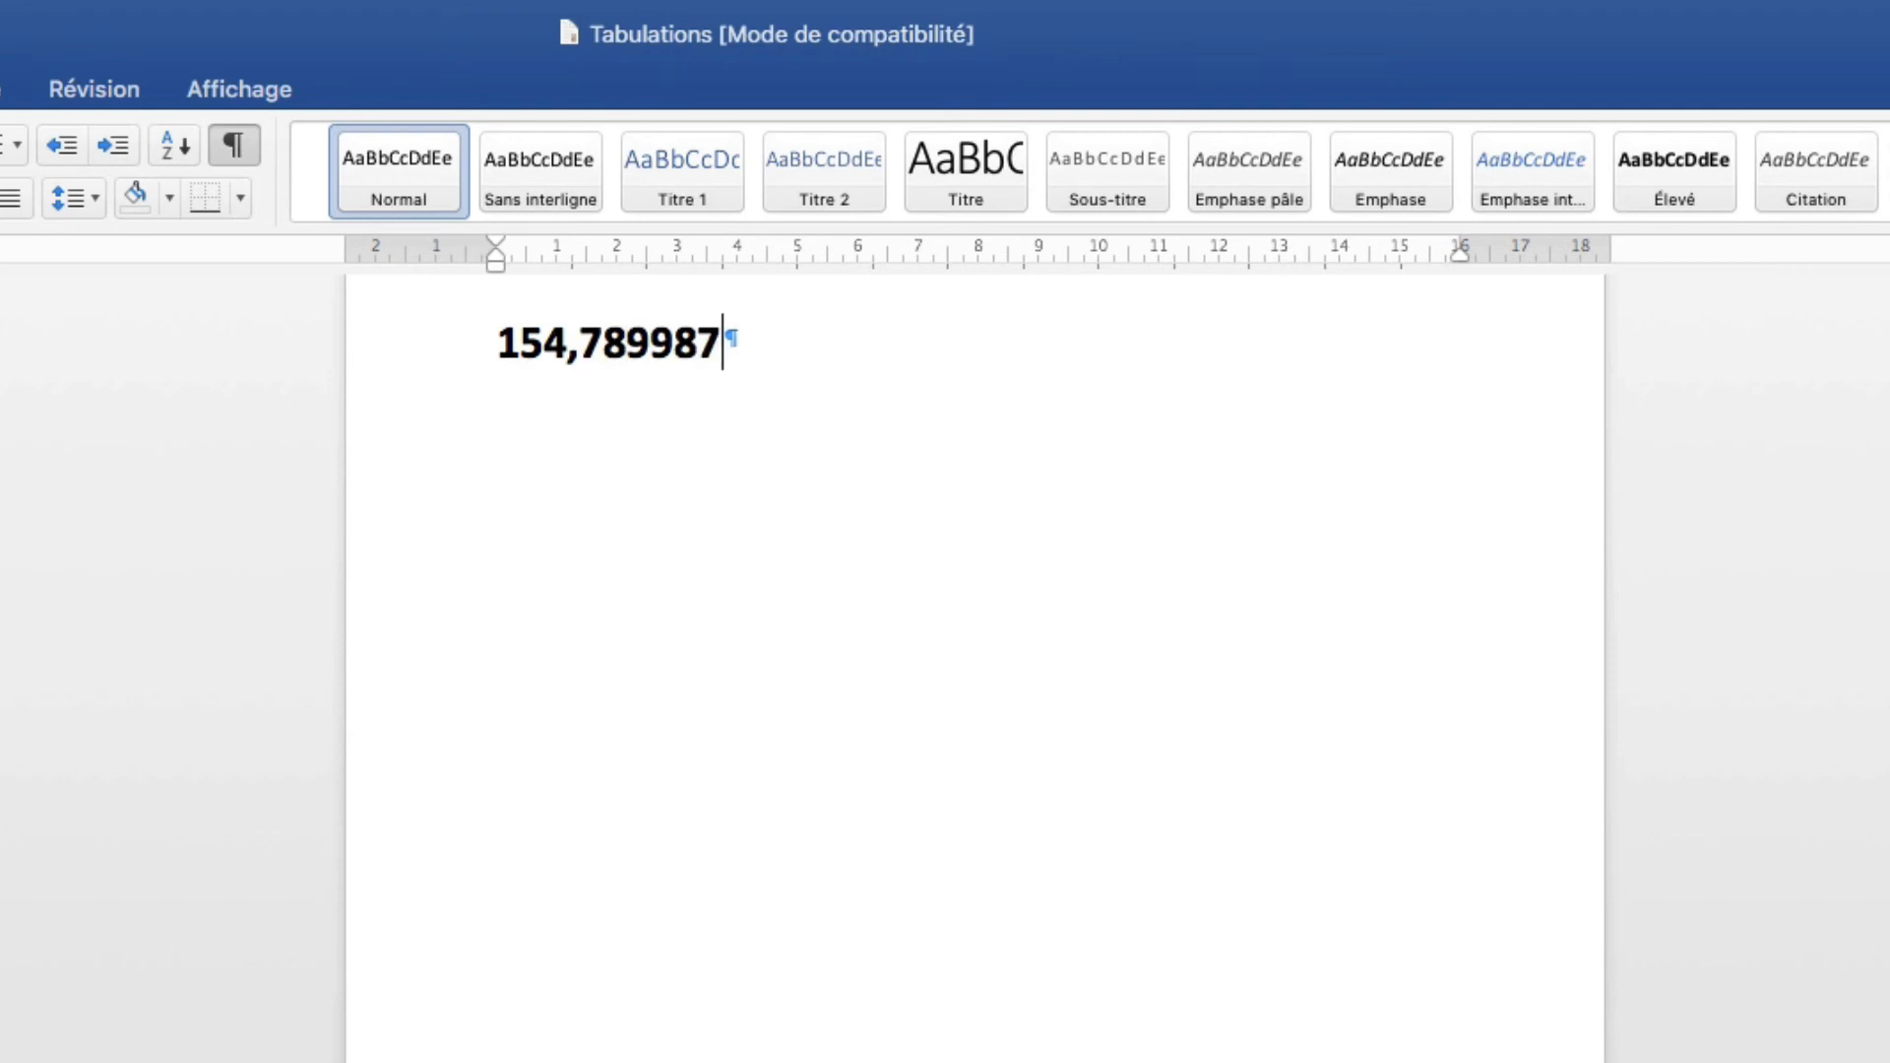
key(Return)
text(12,45)
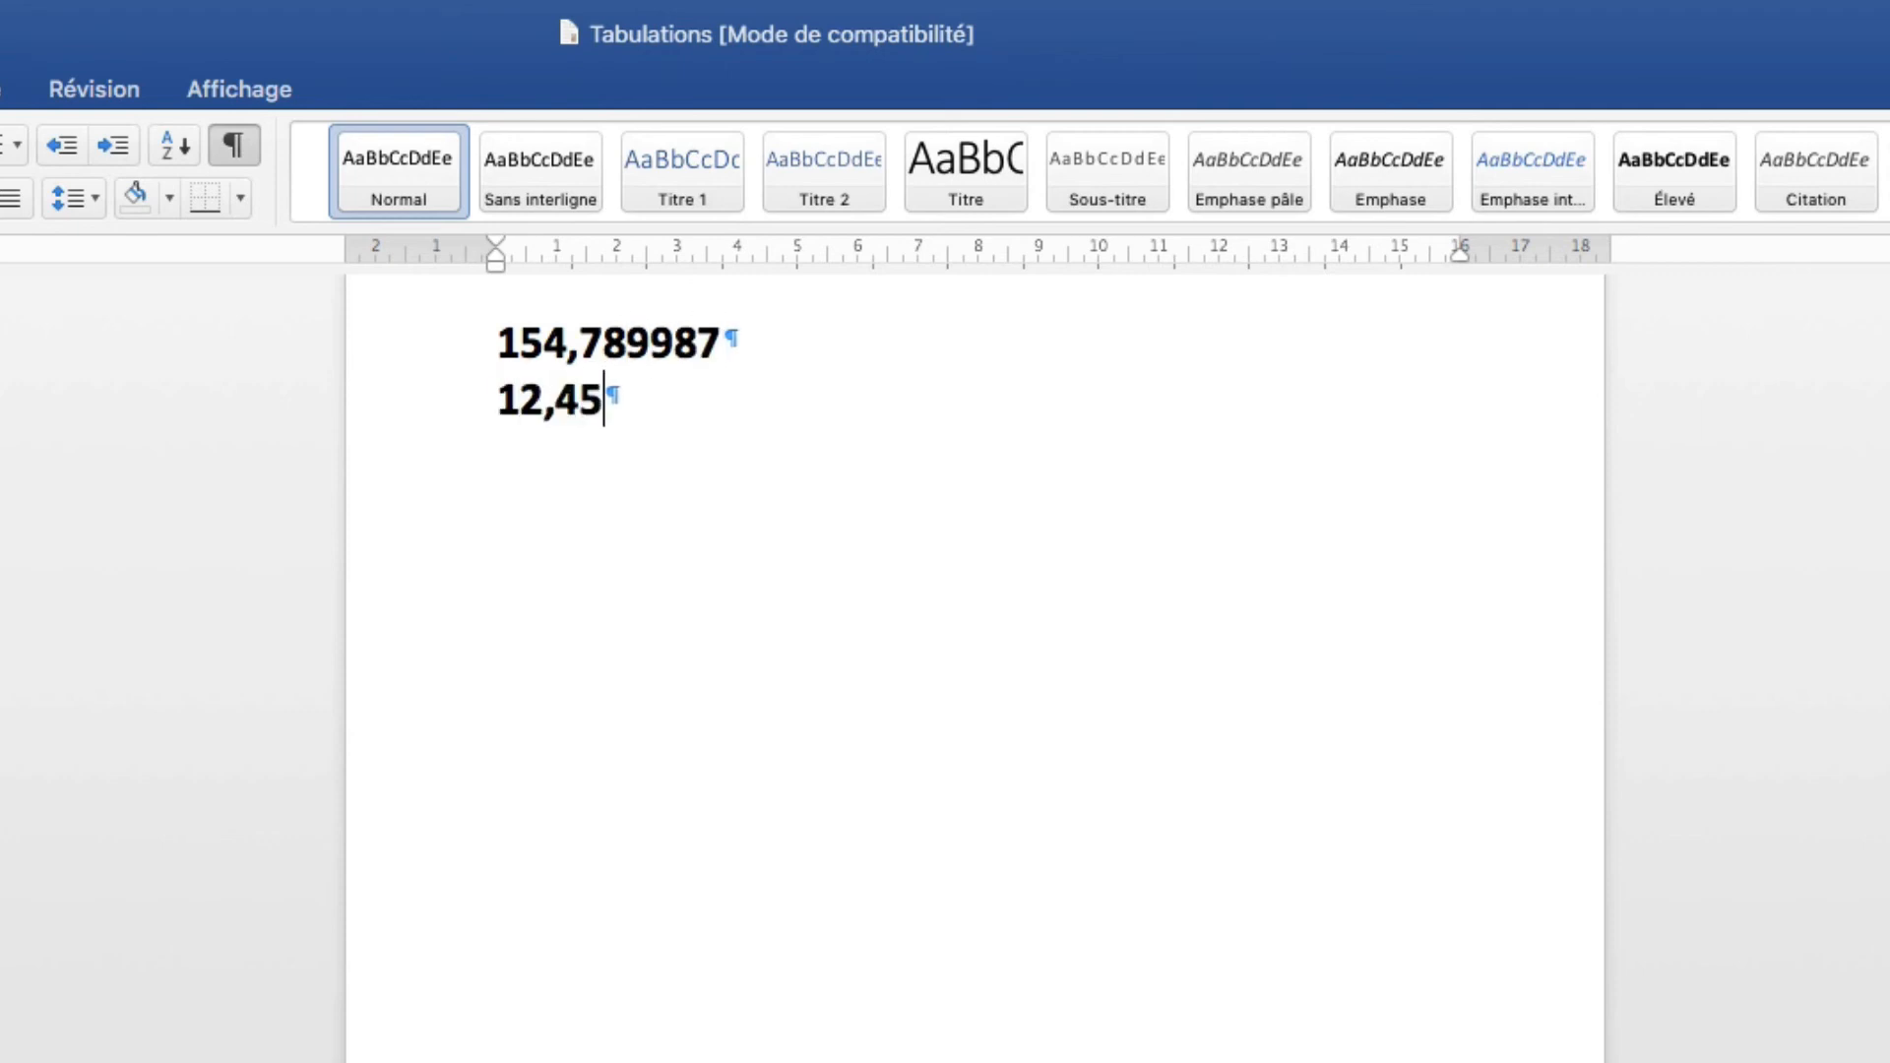
key(Return)
text(145454,465)
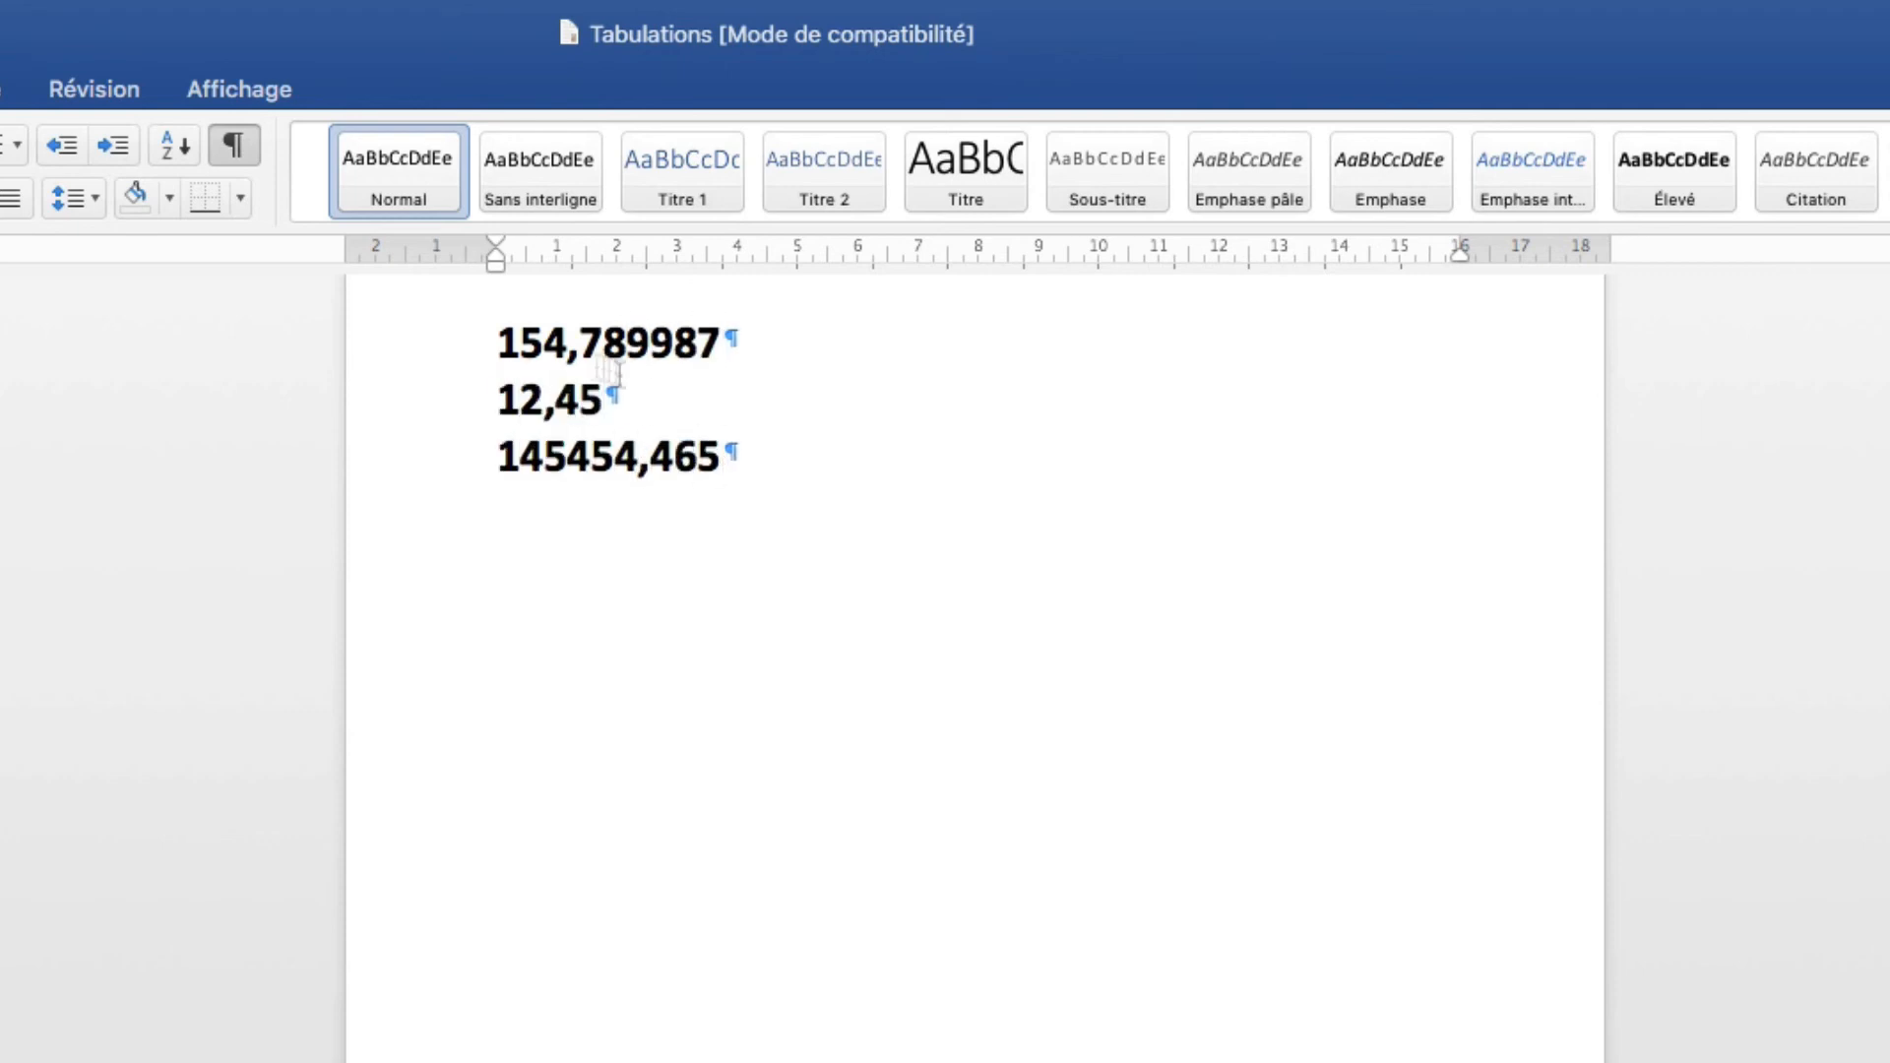
click(508, 343)
key(Tab)
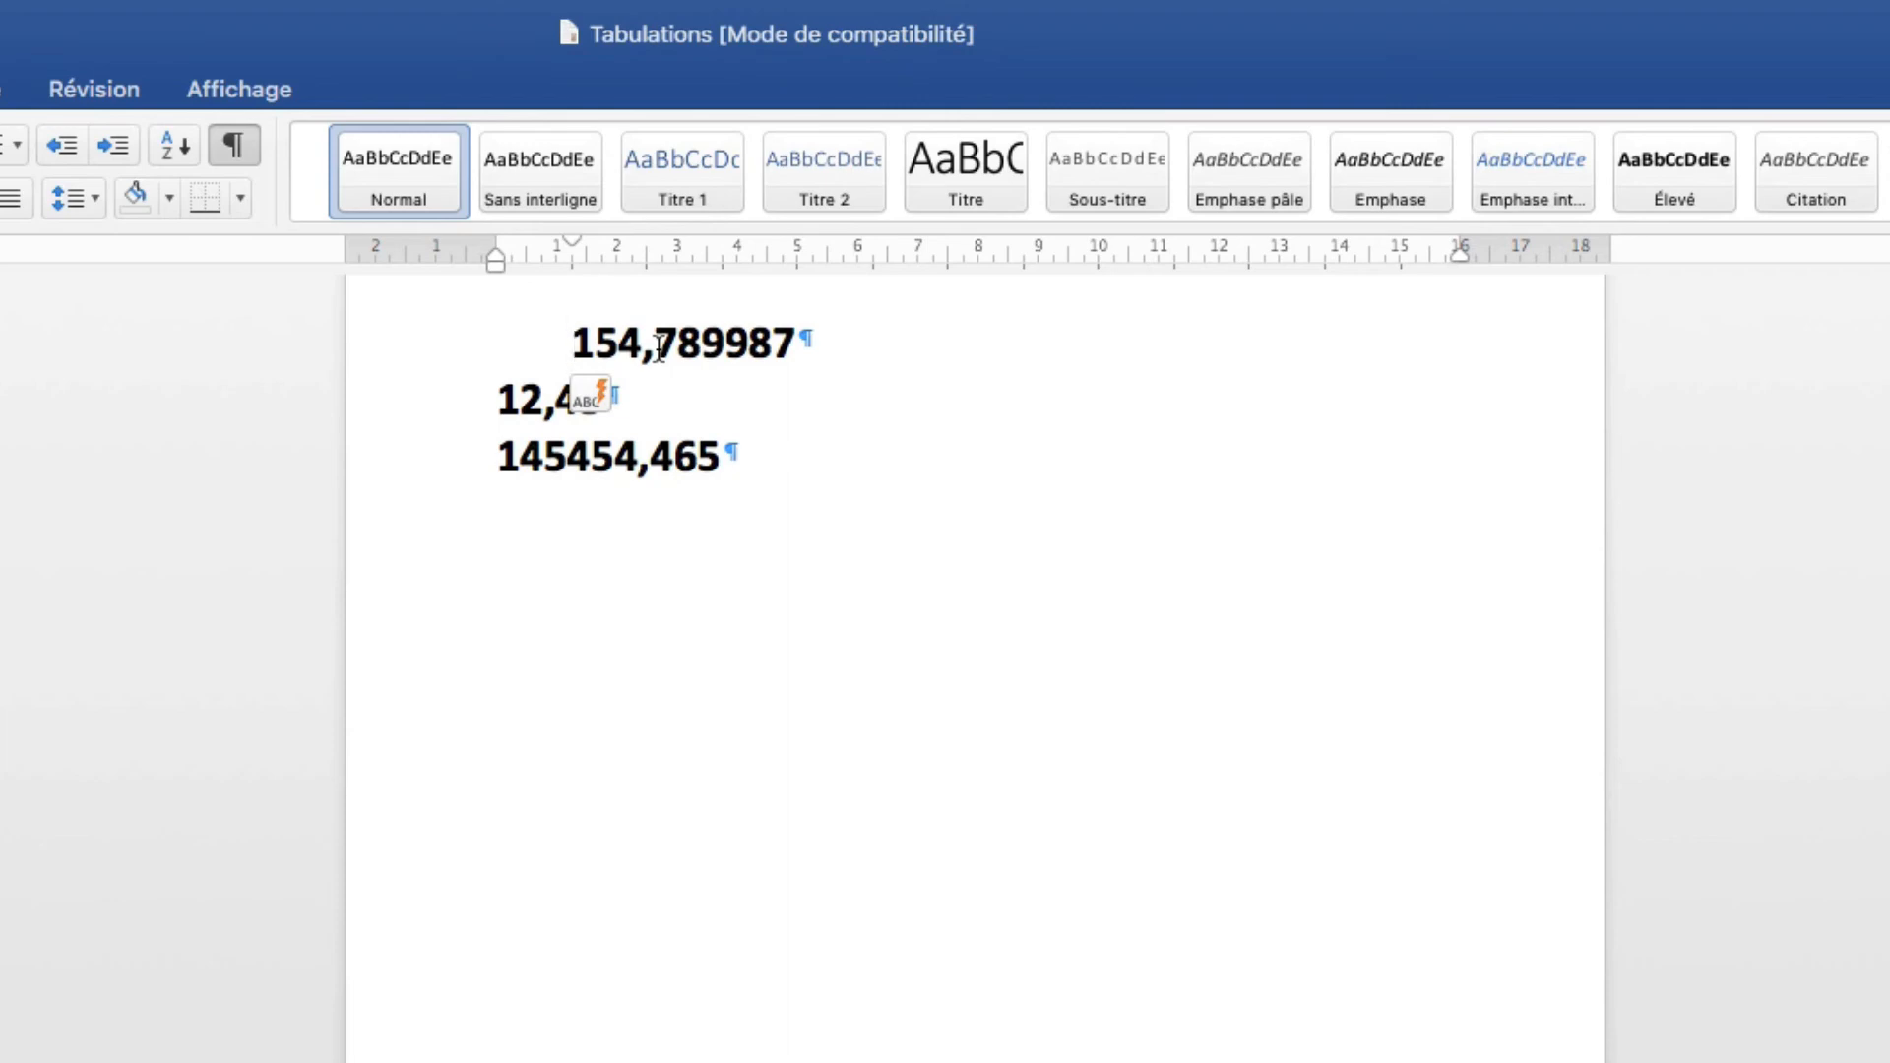
Undo the auto-indent, put a tab before 154,789987, 12,45 and 145454,465, then select all three lines.
key(BackSpace)
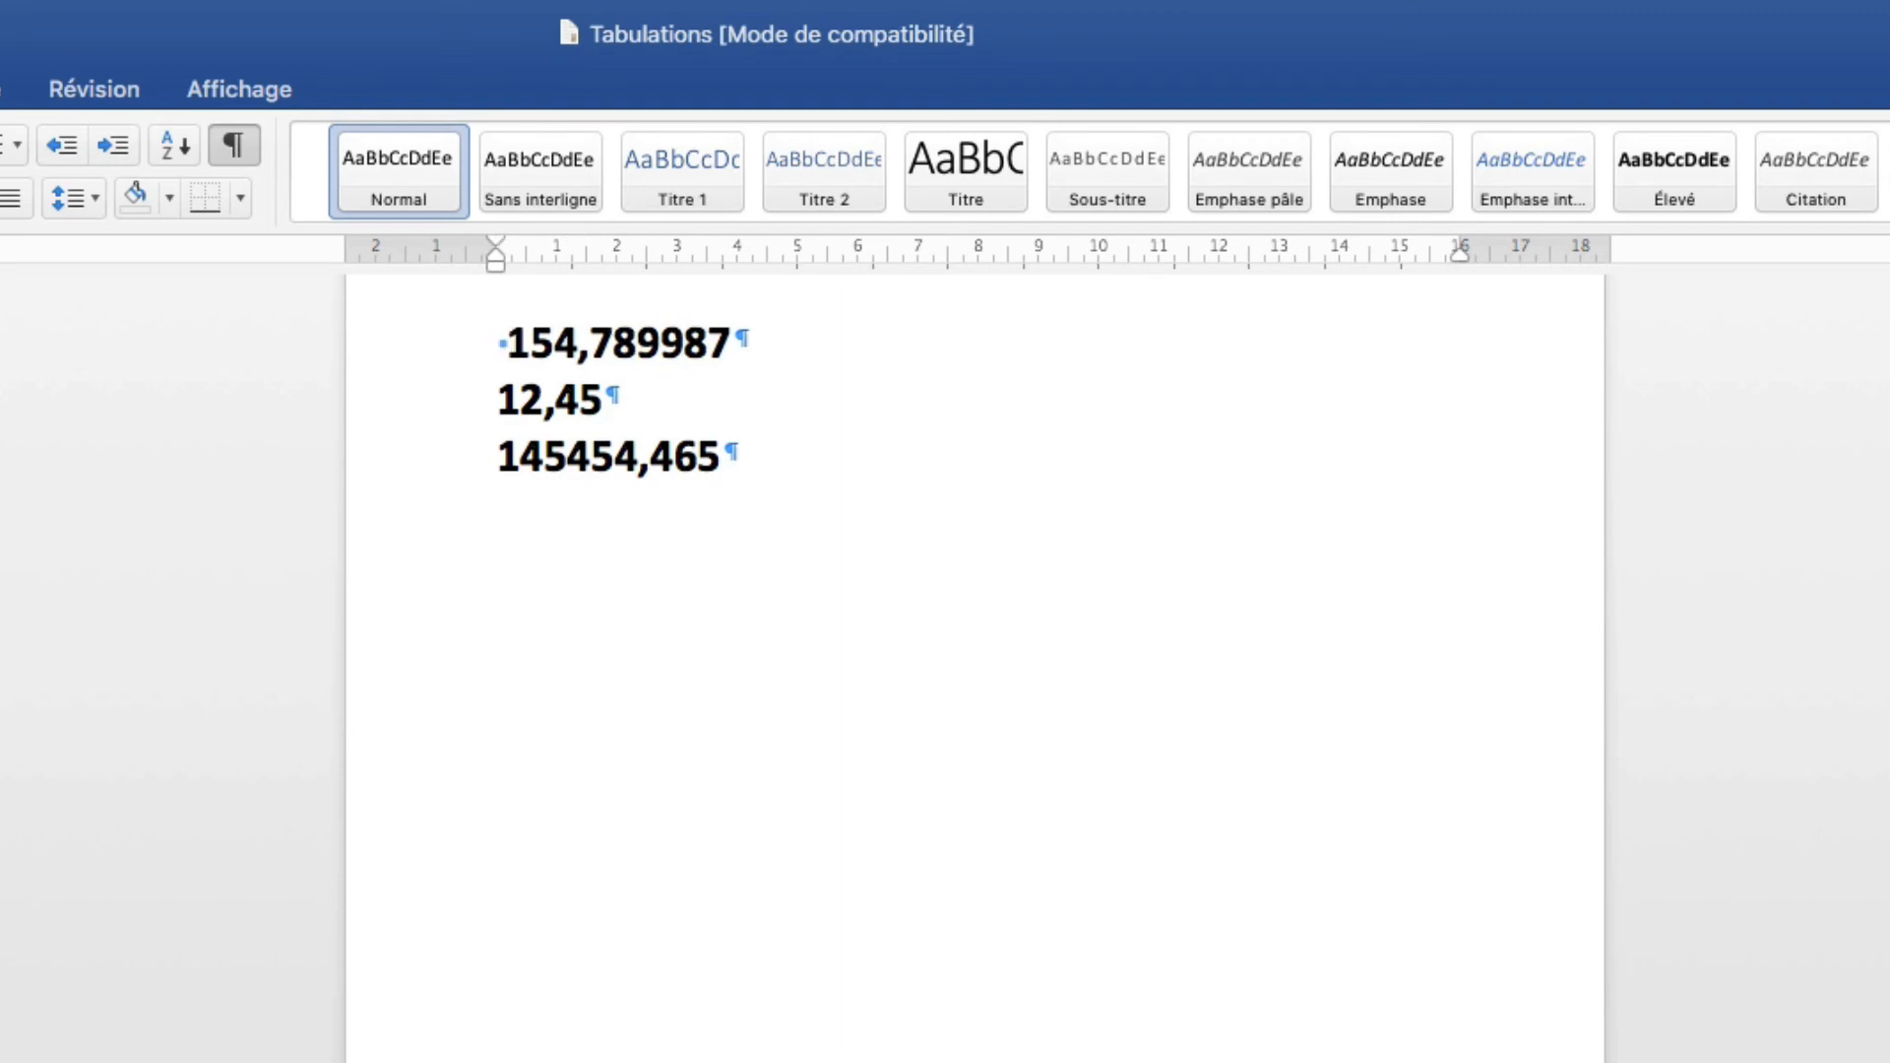
key(Tab)
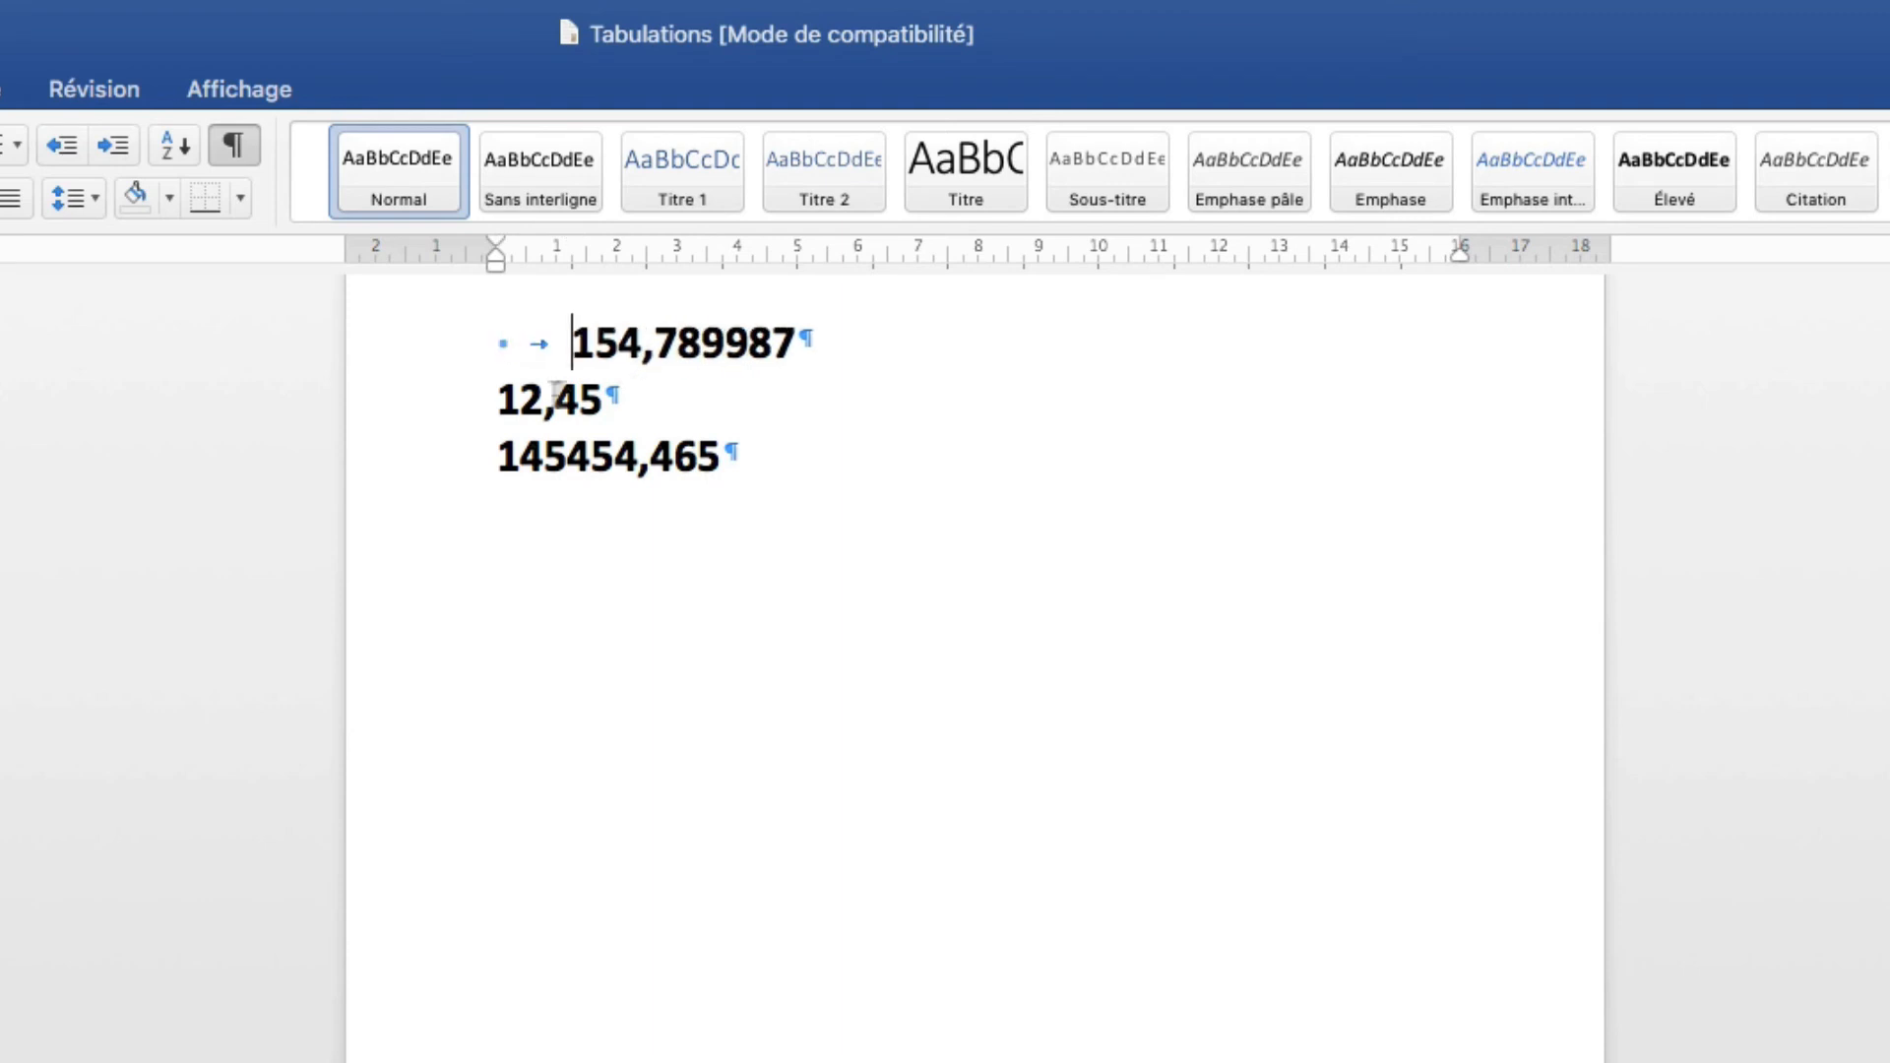
click(492, 395)
key(Tab)
click(495, 455)
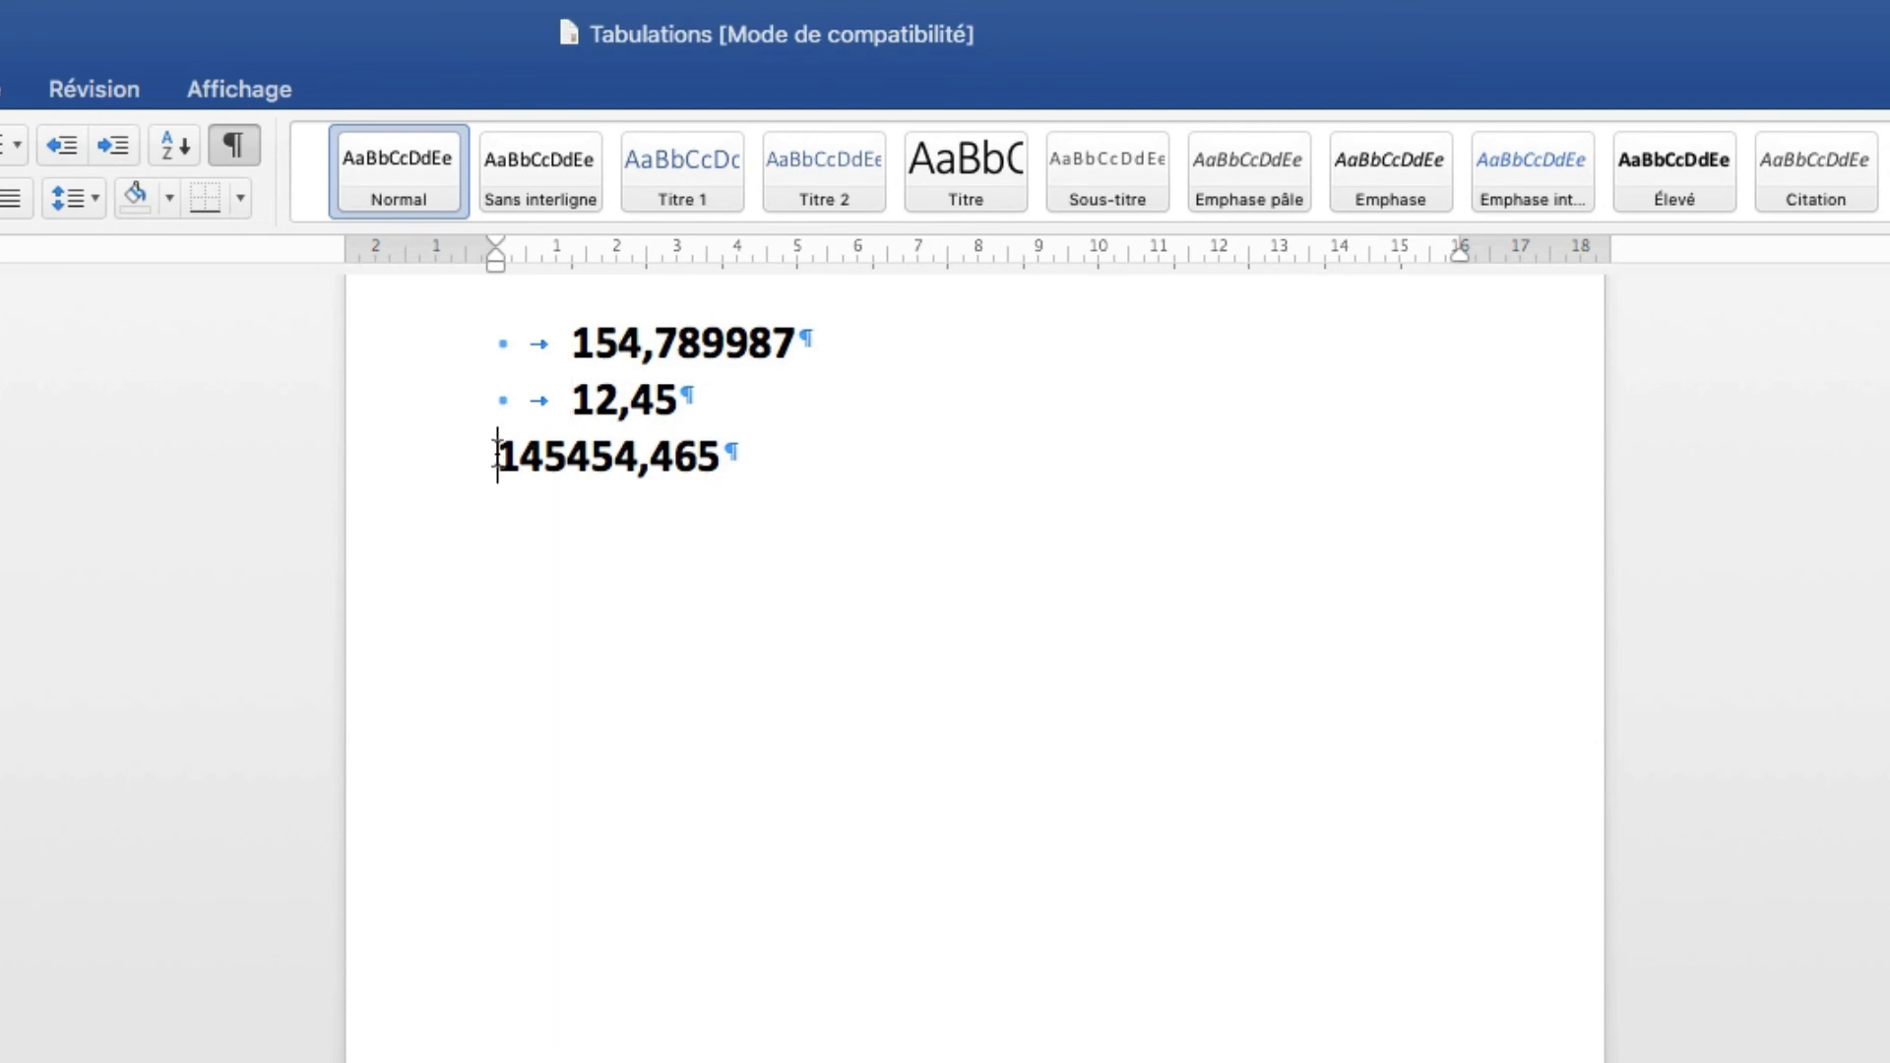
key(Tab)
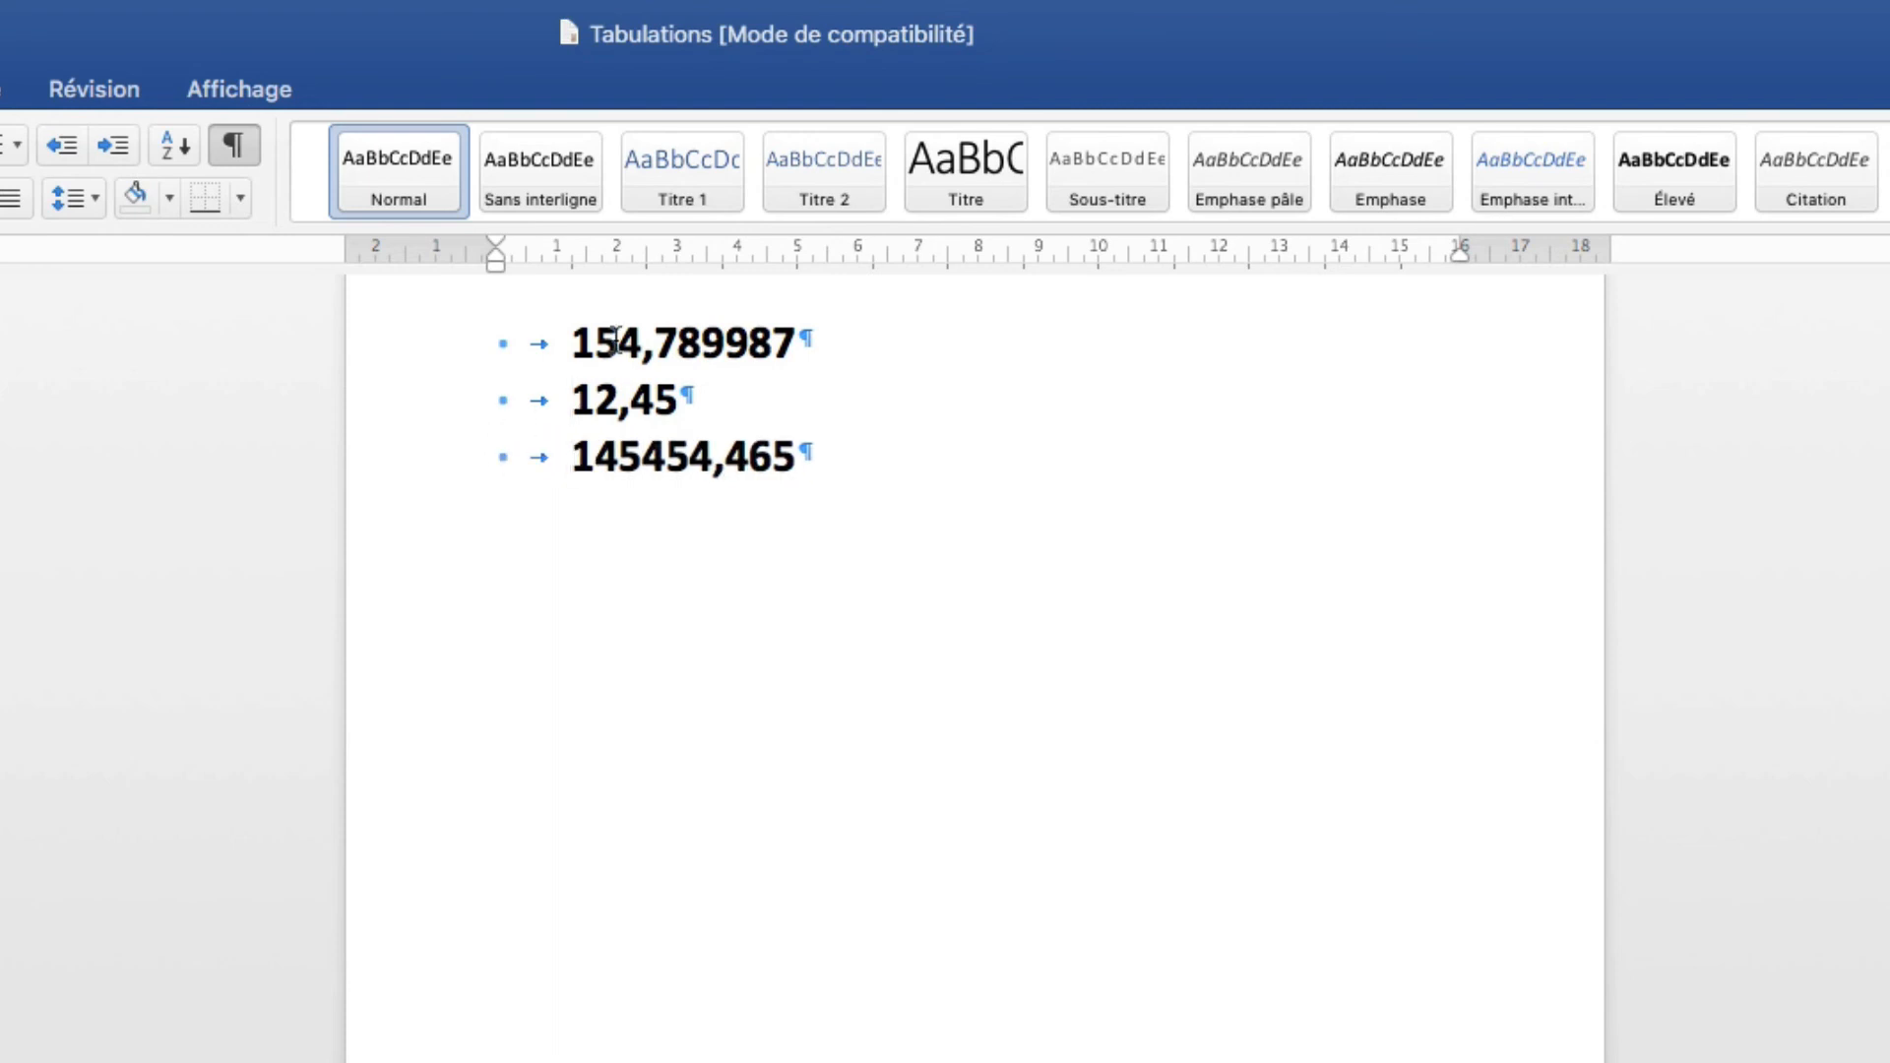
drag(630, 342, 706, 455)
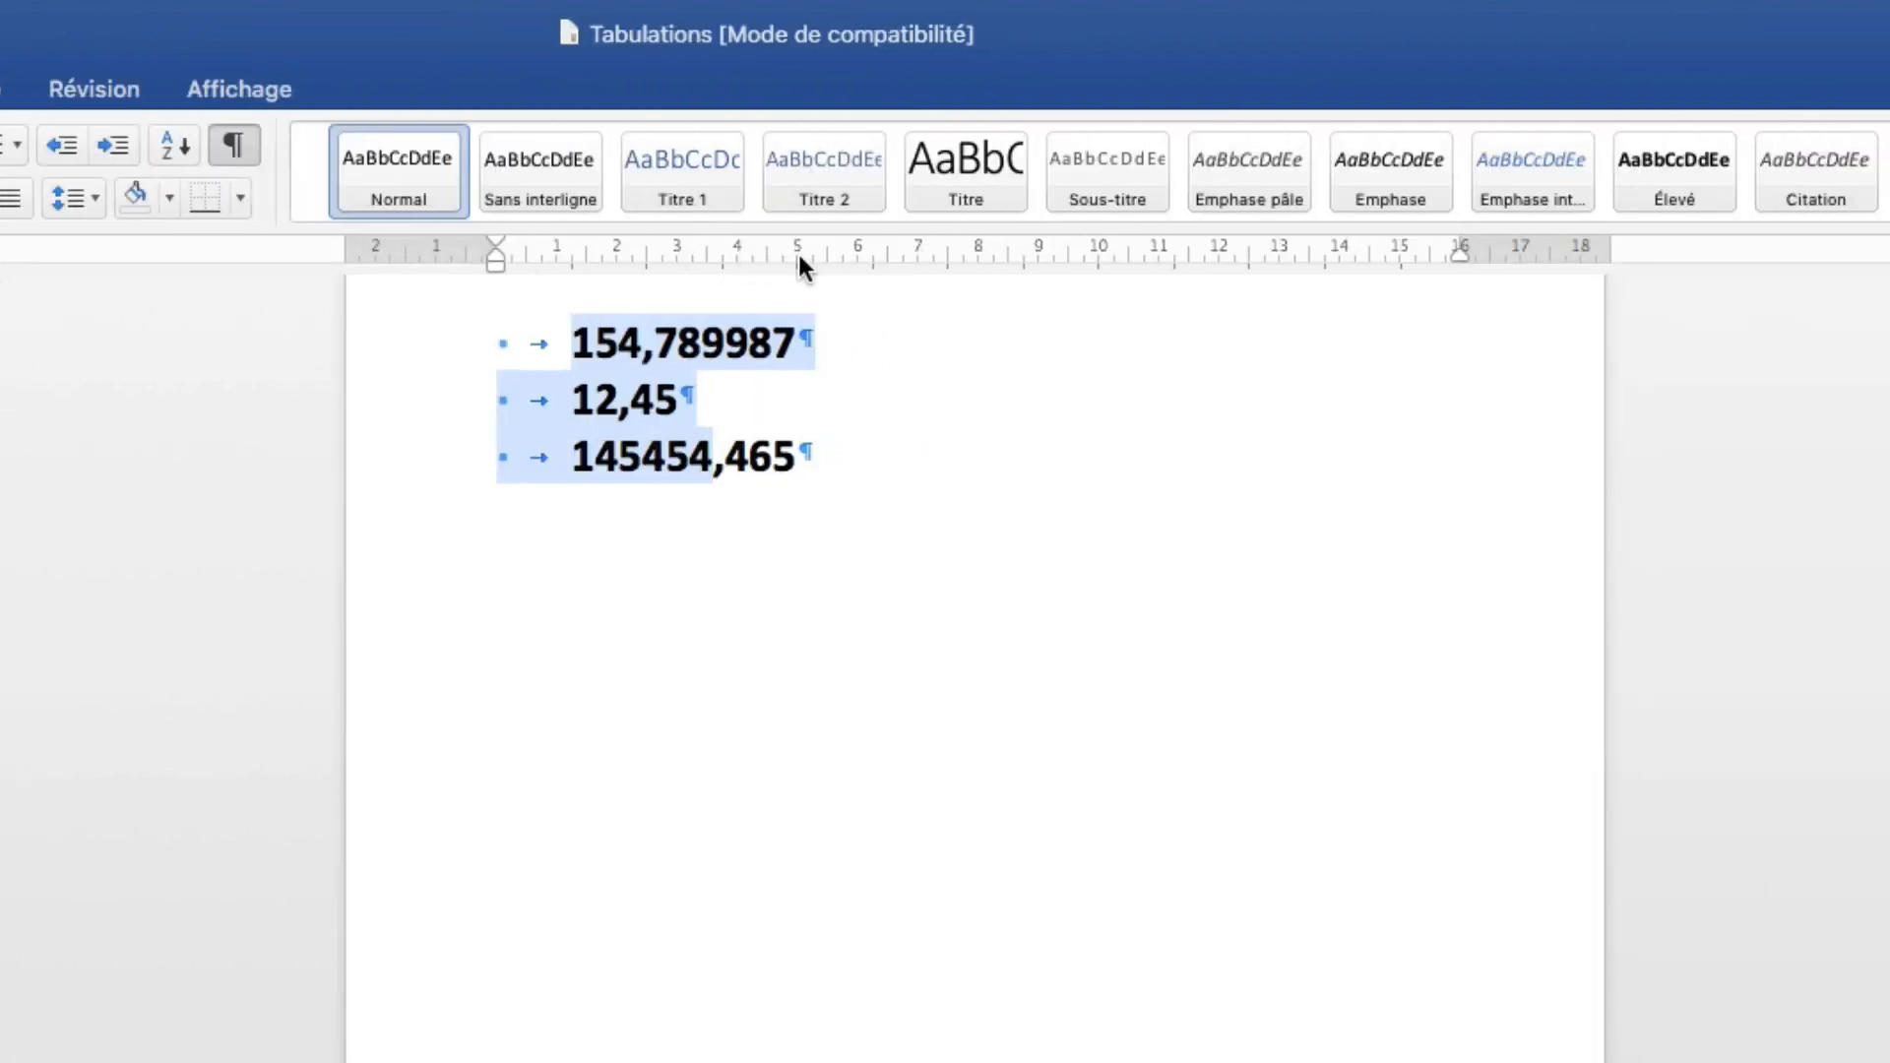
Place a decimal tab stop at 5 cm on the ruler and deselect to check the comma alignment.
click(794, 252)
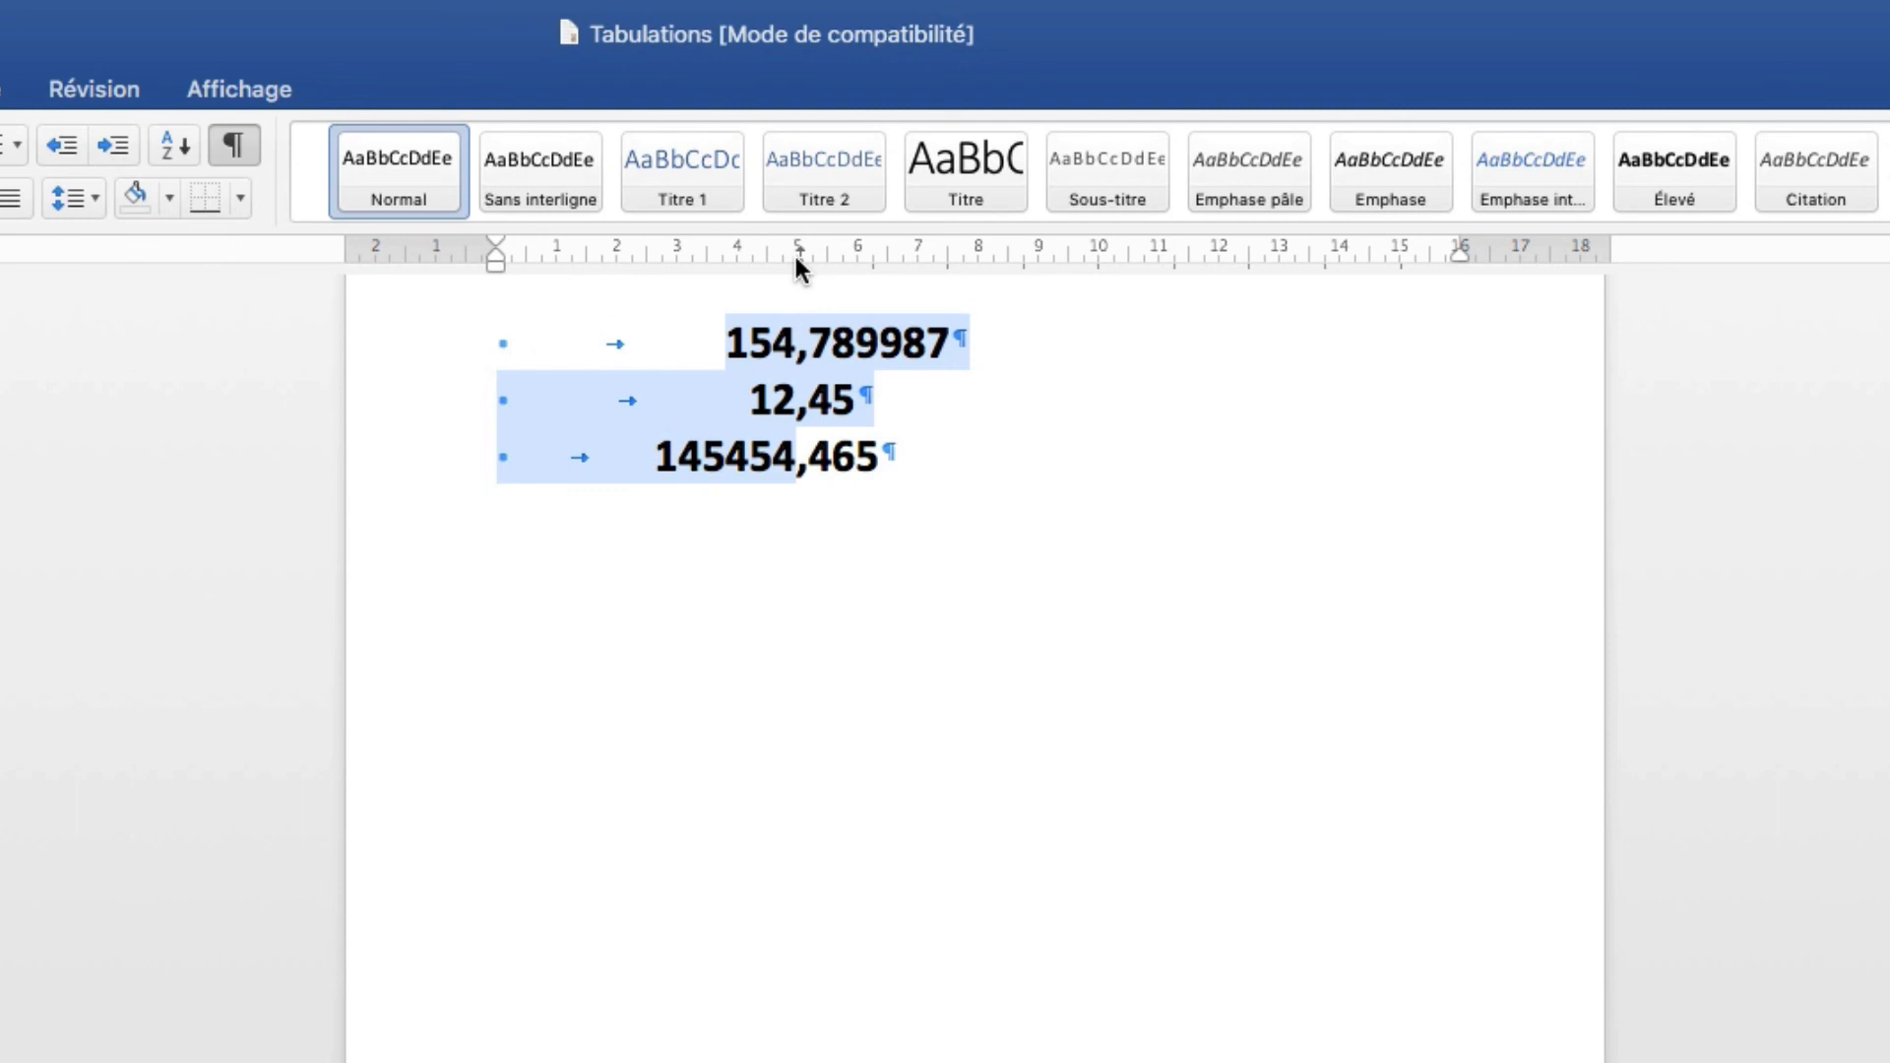
click(914, 463)
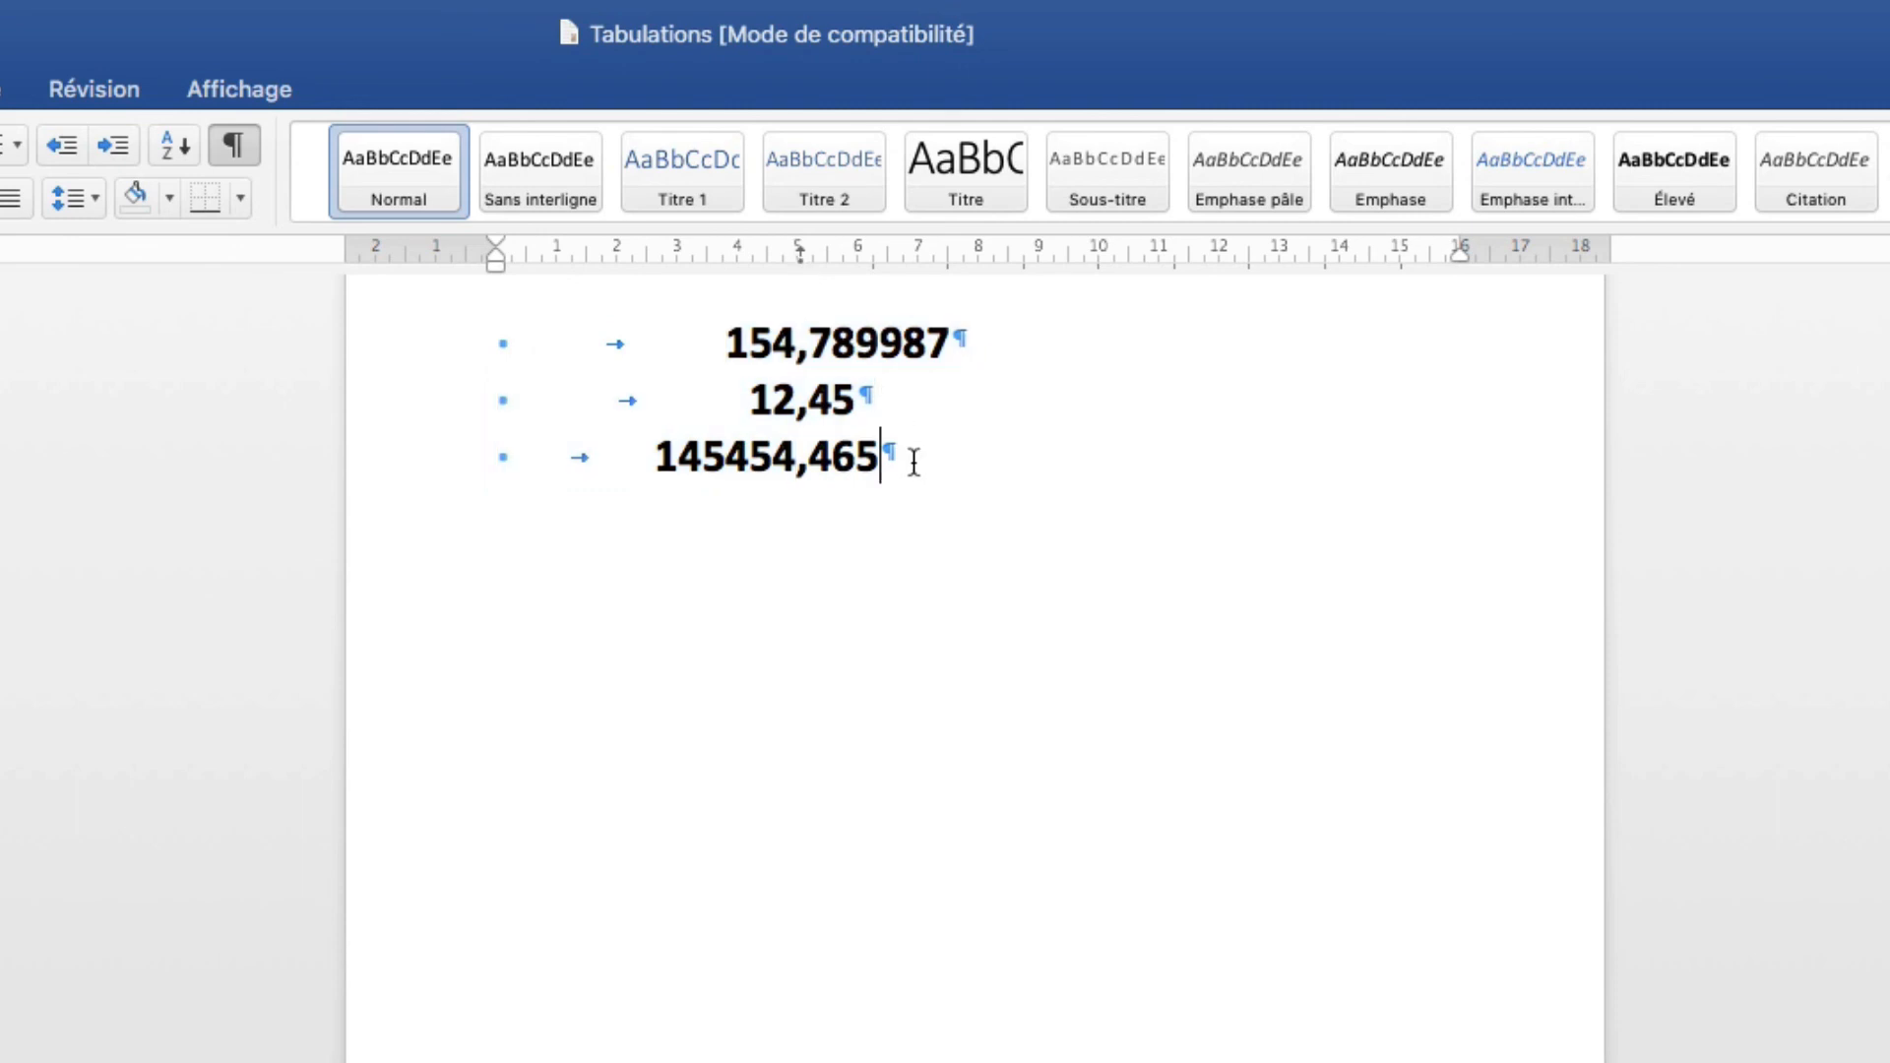